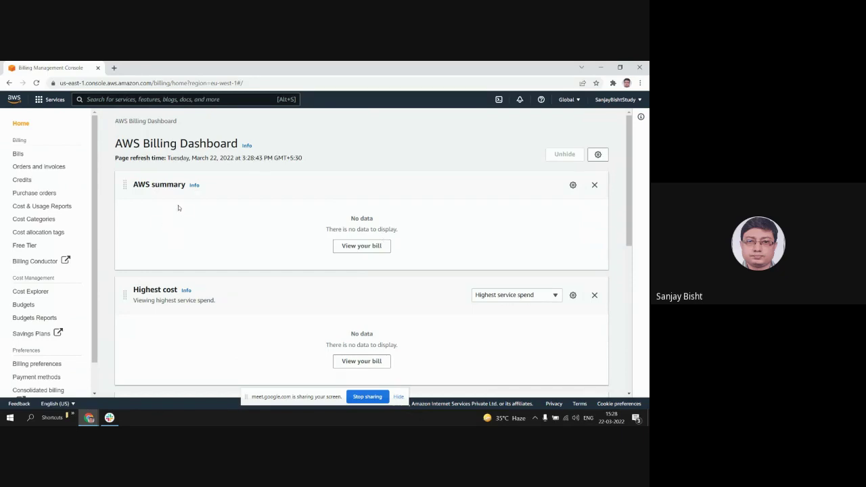
Step: Check which AWS account is signed in using the account menu, then close it
click(640, 100)
click(640, 101)
scroll(80, 321, down, 1)
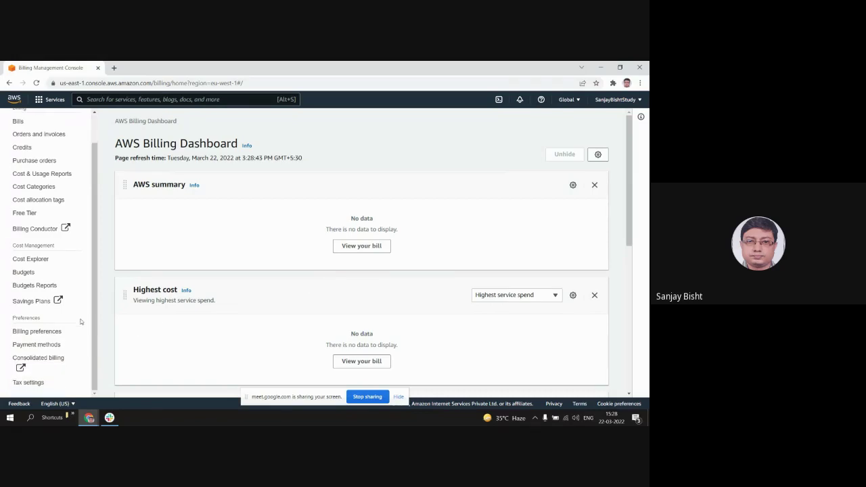
scroll(80, 321, up, 1)
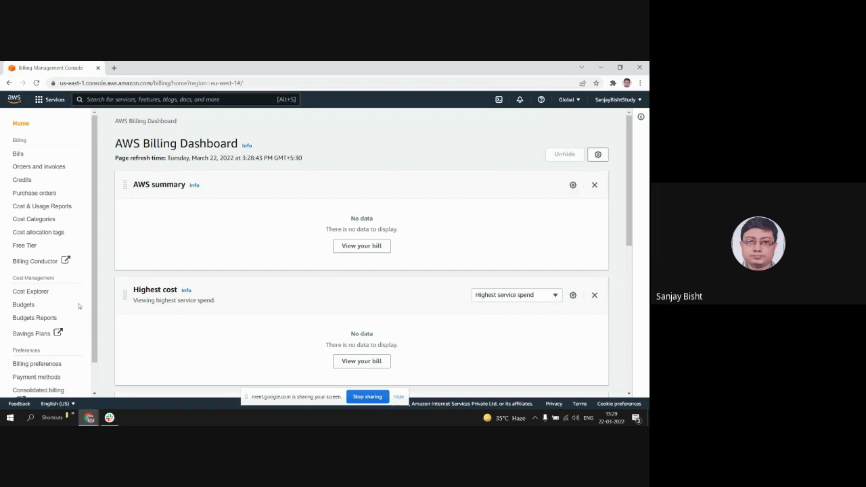
Step: Search the web for 'aws pricing calculator' in a new browser tab
click(114, 68)
text(aws )
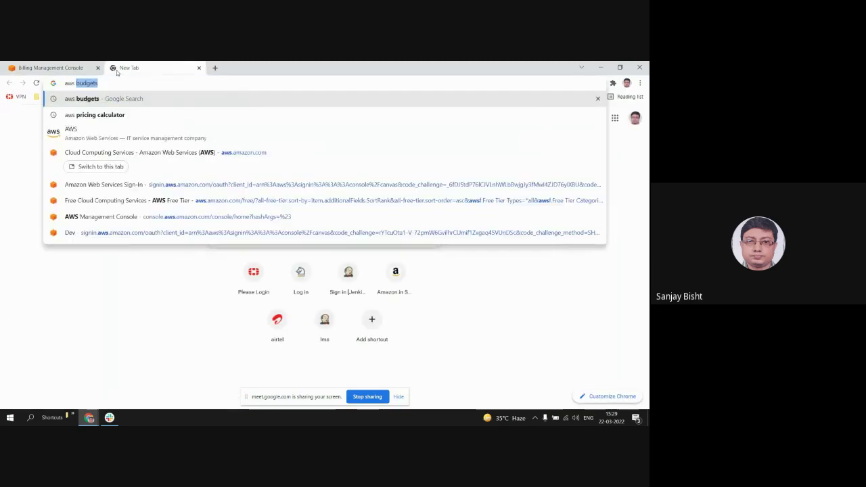
text(pricing)
key(Return)
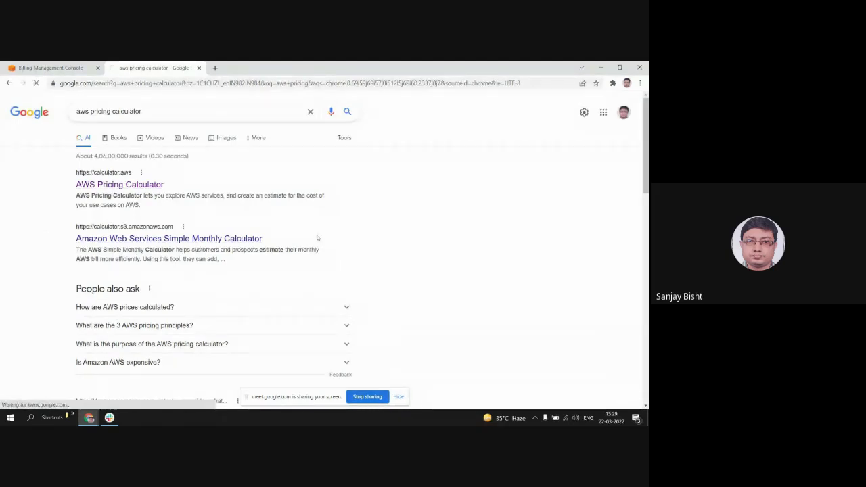
Step: Open the AWS Pricing Calculator site and start a new estimate
click(318, 238)
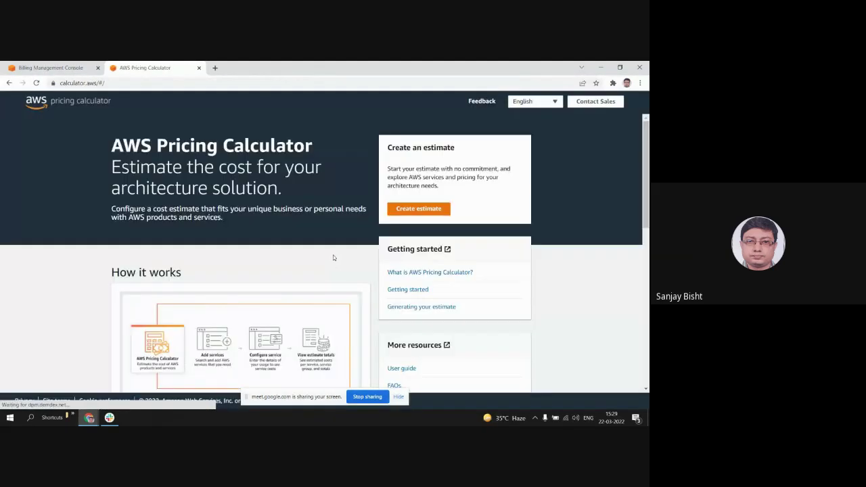
click(414, 211)
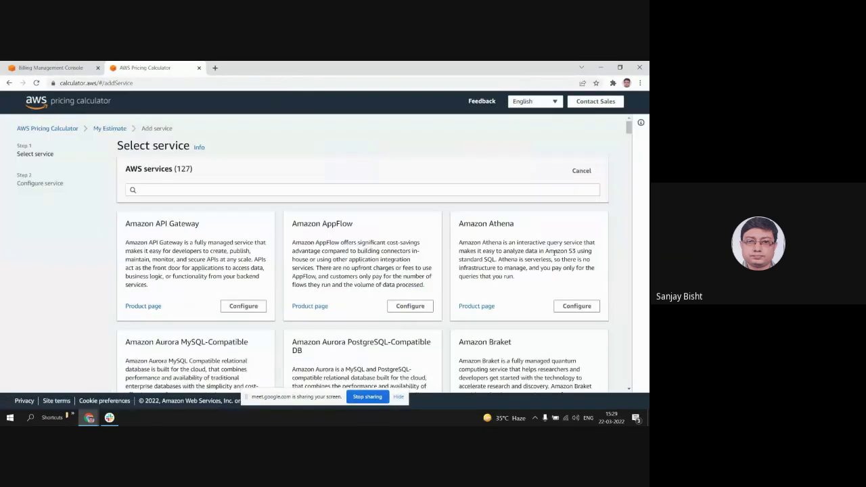
click(9, 83)
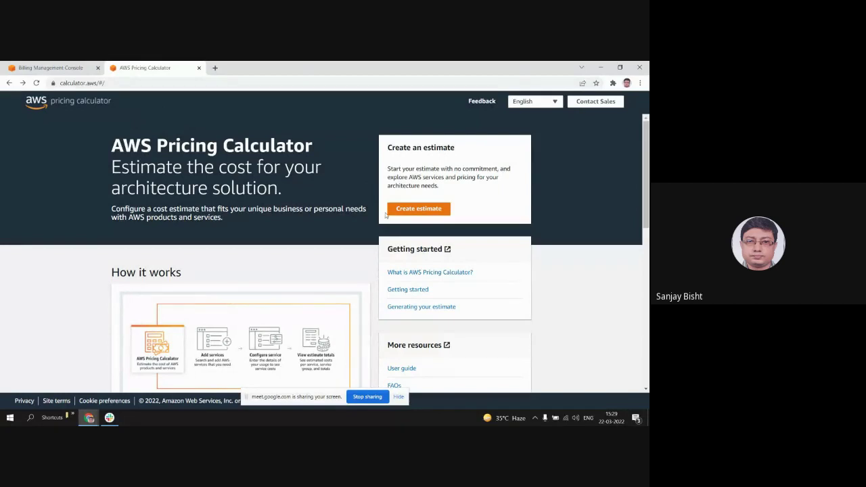
click(419, 209)
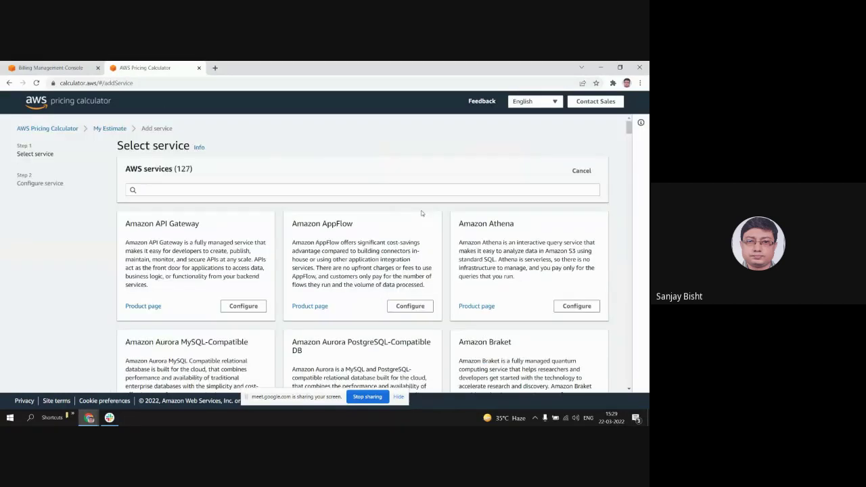
Step: Find Amazon S3 by searching 's3' and open its configuration
click(230, 194)
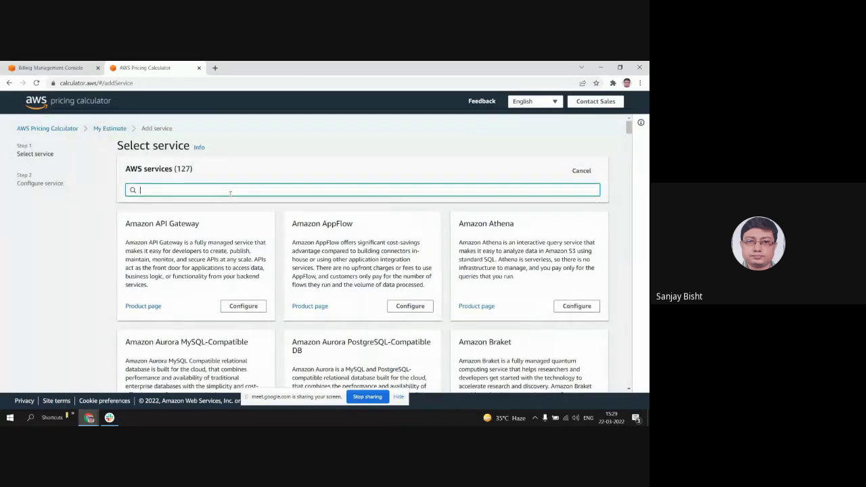
text(s3)
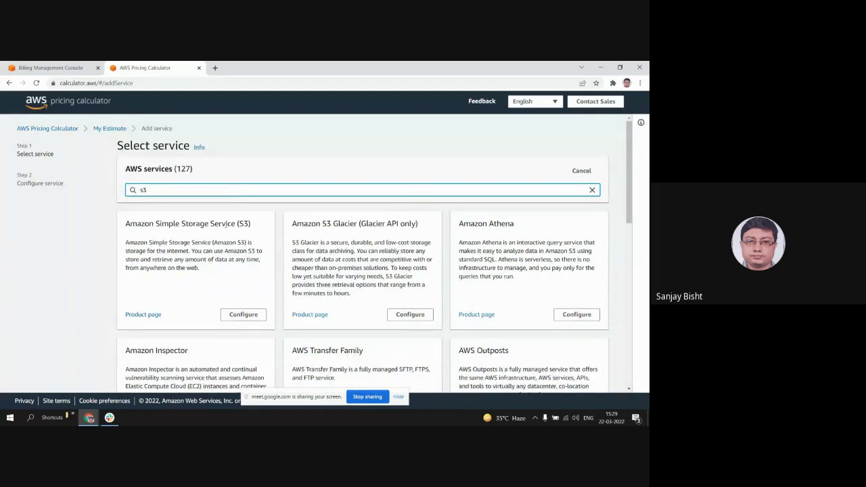
click(230, 318)
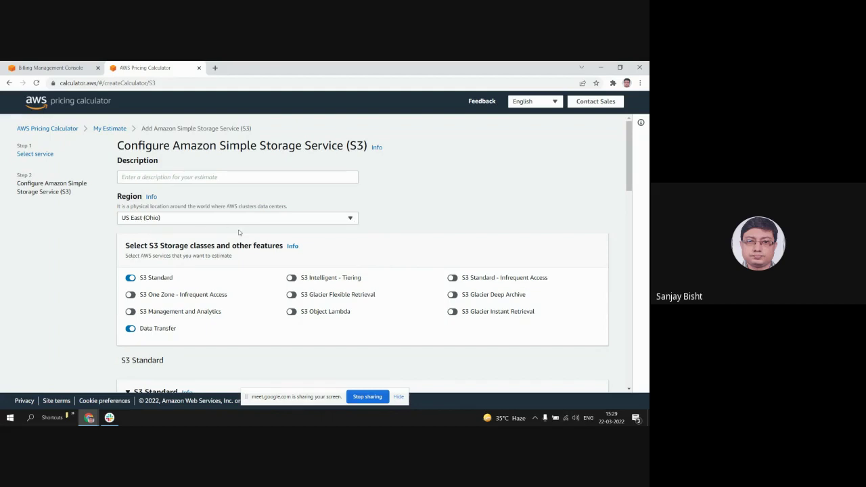
Step: Enter 1000 GB per month of S3 Standard storage
scroll(239, 233, down, 1)
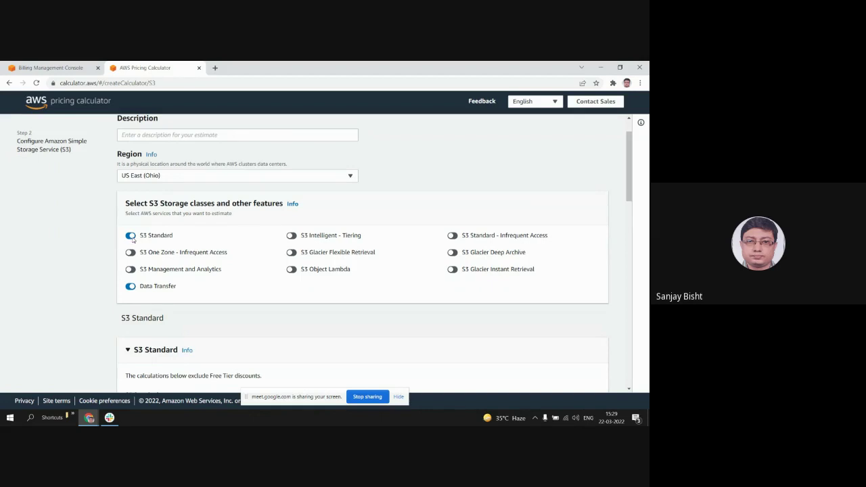
scroll(133, 239, down, 1)
scroll(133, 239, down, 3)
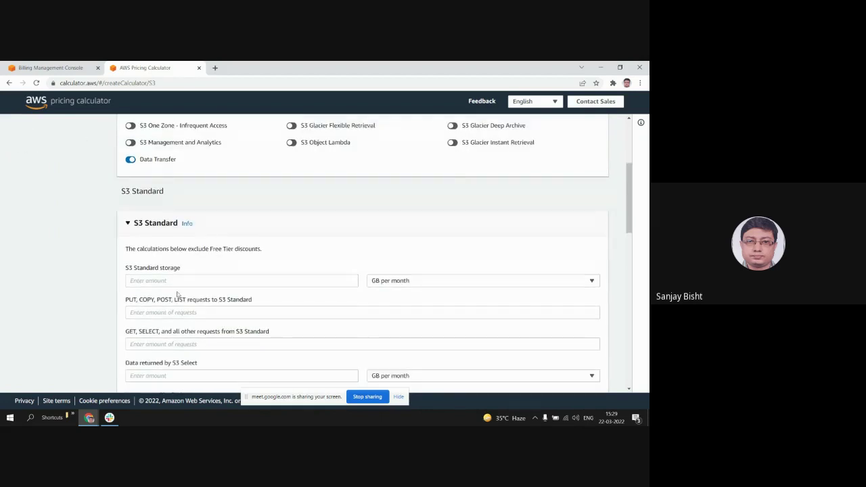
click(182, 283)
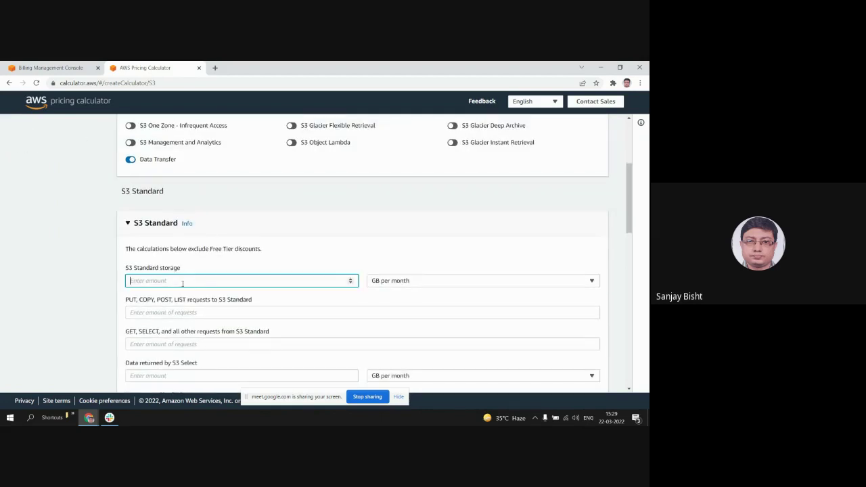
text(1000)
key(Tab)
Step: Expand Show calculations and highlight the 23.00 USD monthly S3 Standard cost
scroll(267, 308, down, 2)
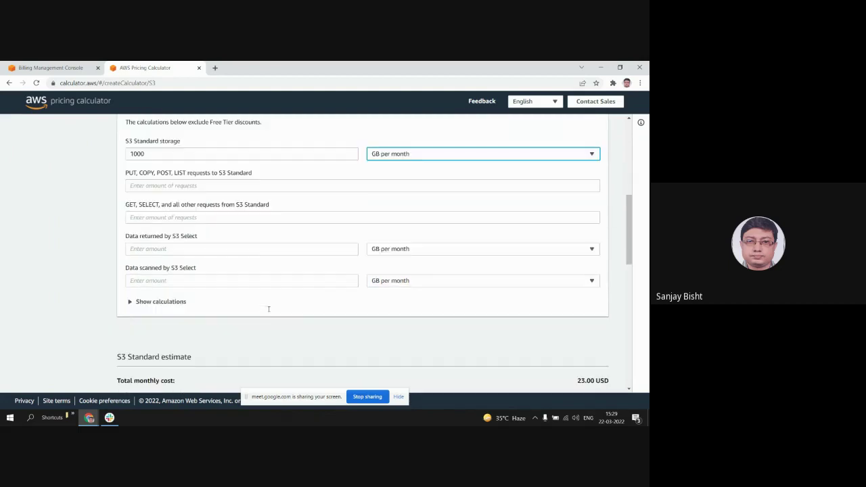
click(399, 396)
scroll(401, 367, down, 6)
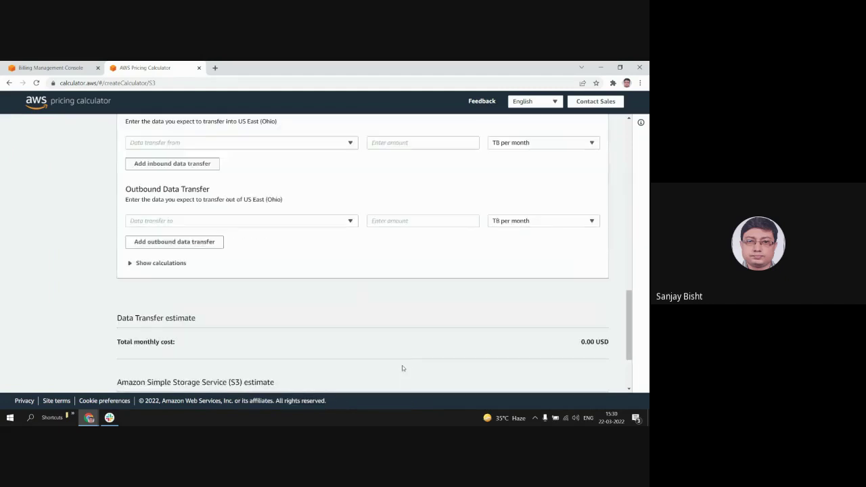
drag(629, 325, 648, 242)
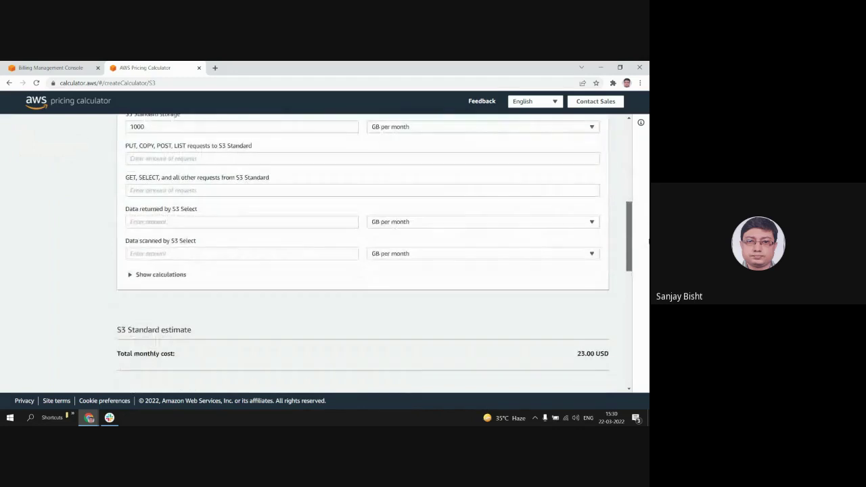
click(132, 276)
scroll(208, 285, down, 1)
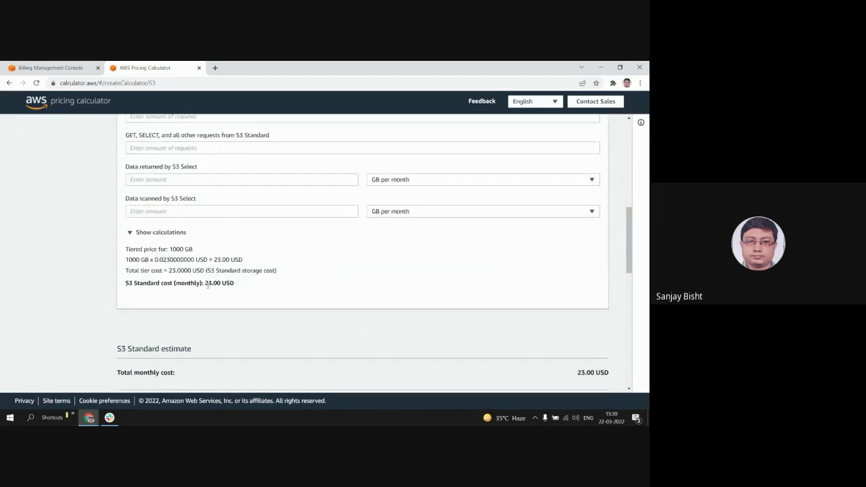
drag(204, 284, 237, 289)
click(213, 287)
scroll(202, 259, up, 1)
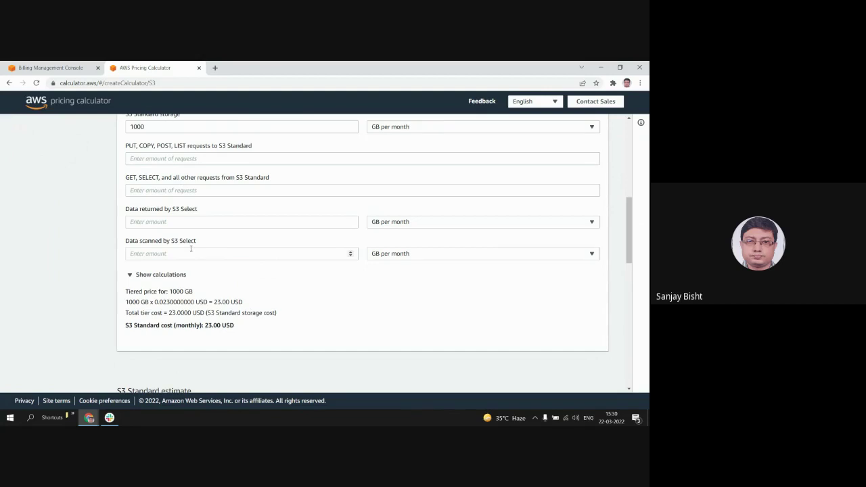
scroll(219, 331, up, 5)
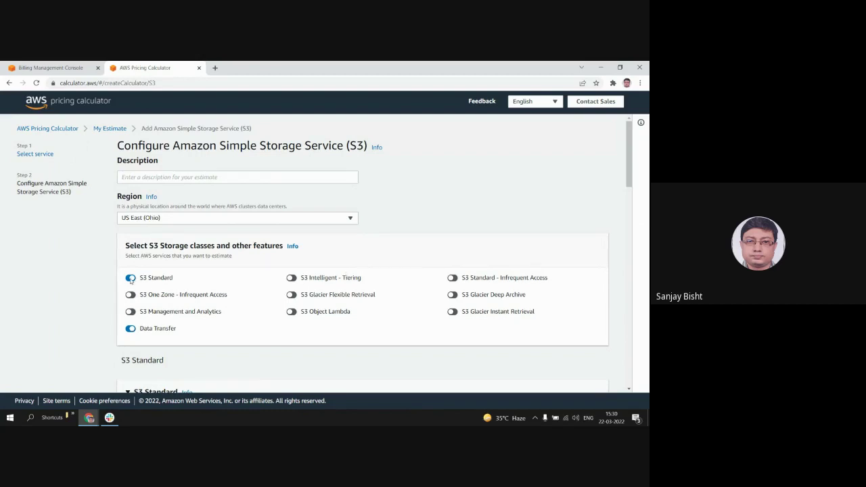
Step: Replace S3 Standard with S3 Standard-Infrequent Access at 1000 GB per month
click(130, 278)
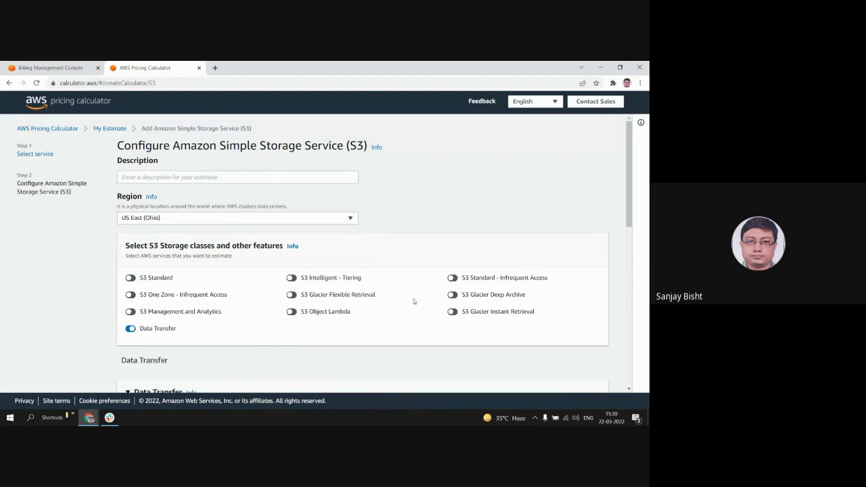
click(454, 278)
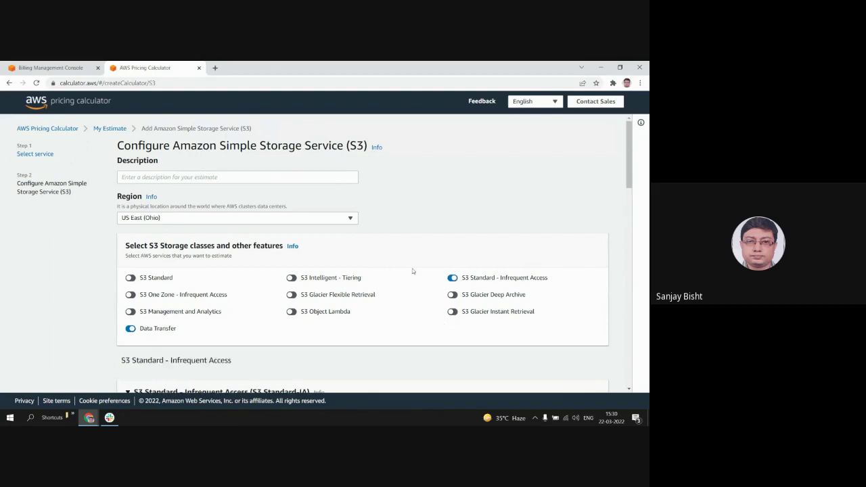
scroll(413, 271, down, 5)
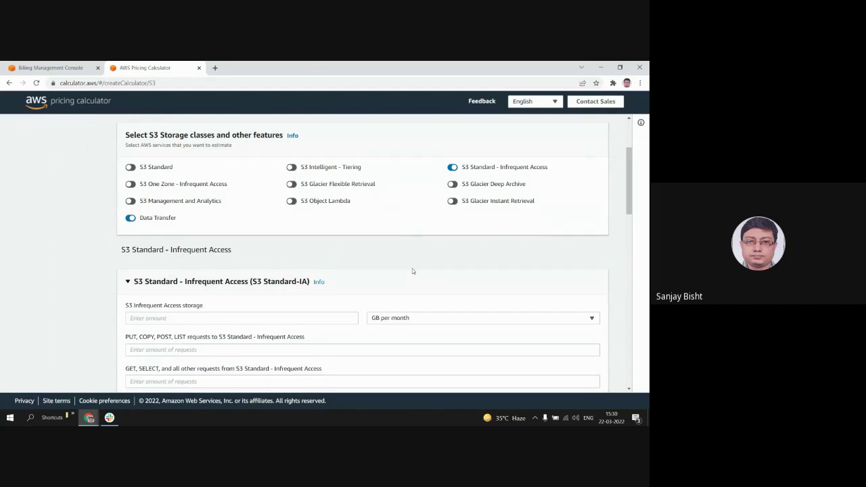
click(258, 263)
text(1000)
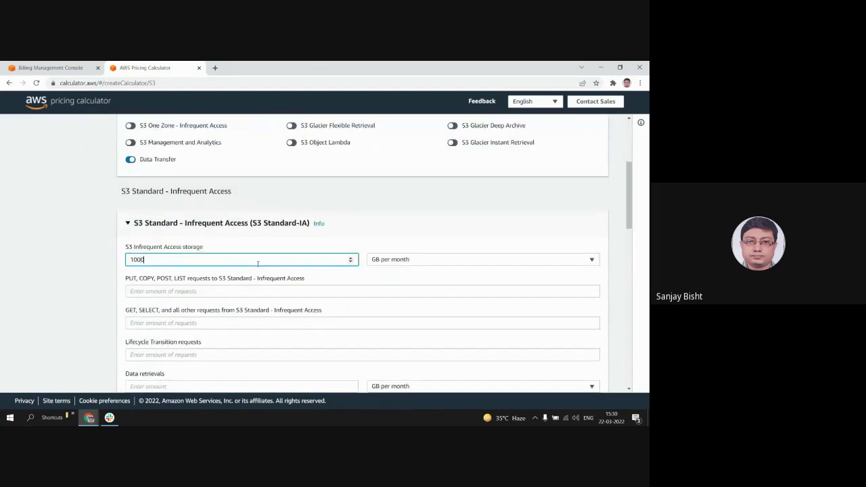
key(Tab)
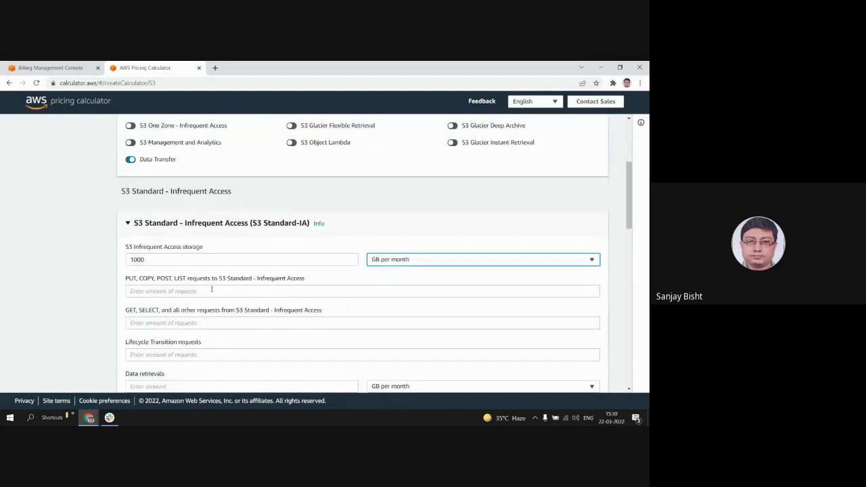
Step: Expand Show calculations to reveal the 12.50 USD monthly Infrequent Access cost
scroll(196, 298, down, 5)
click(159, 259)
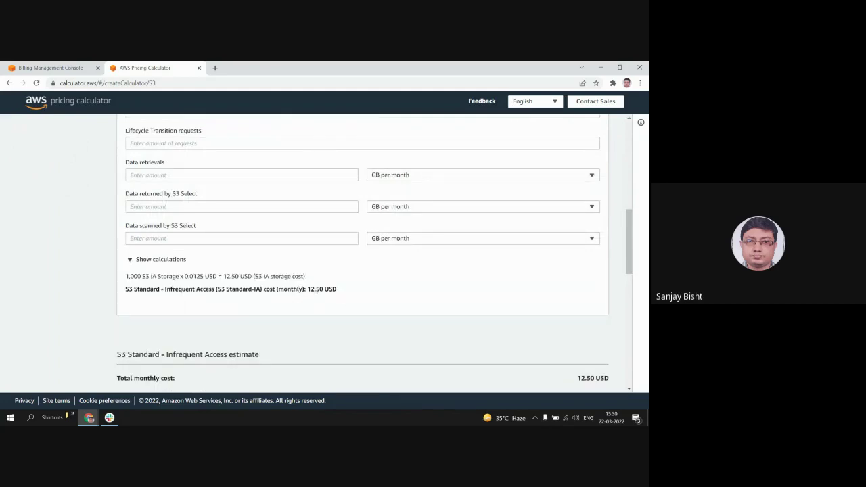
scroll(317, 291, up, 4)
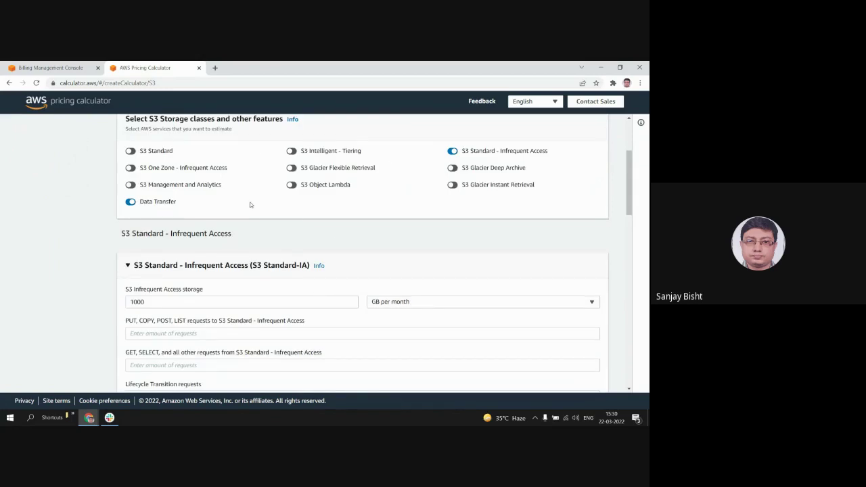
scroll(250, 204, up, 2)
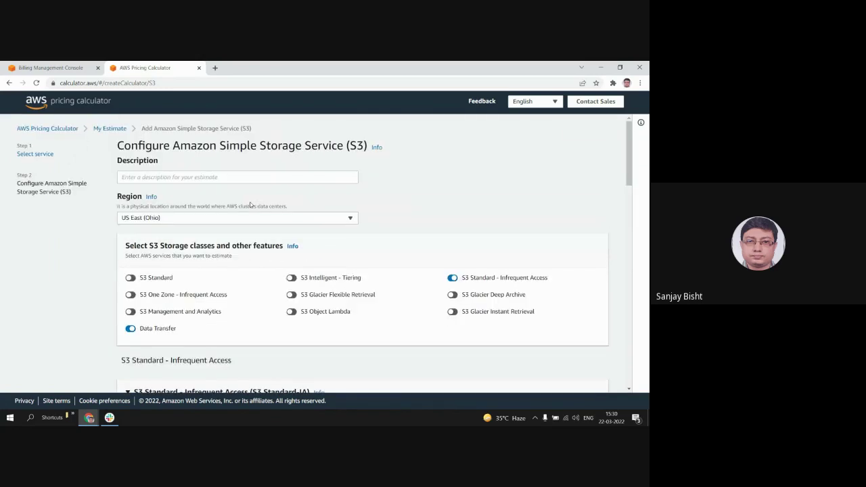
Step: Close the pricing calculator and open IAM by searching 'IAM' from the Billing dashboard
click(198, 68)
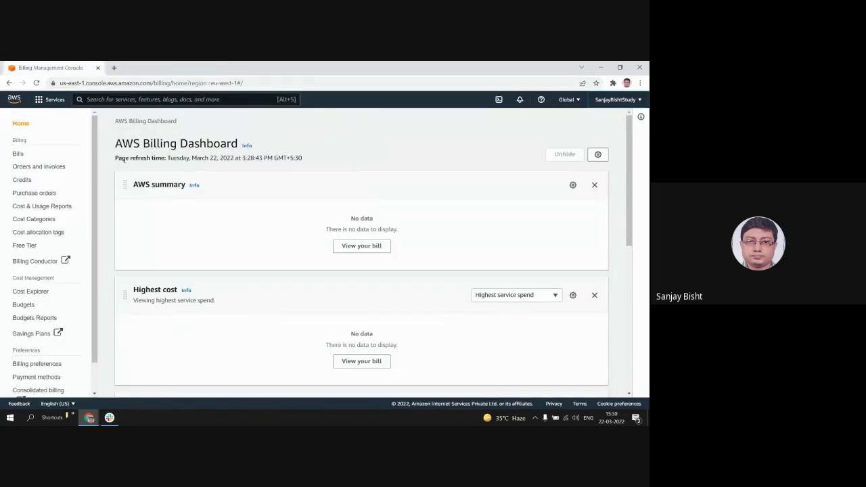
click(43, 103)
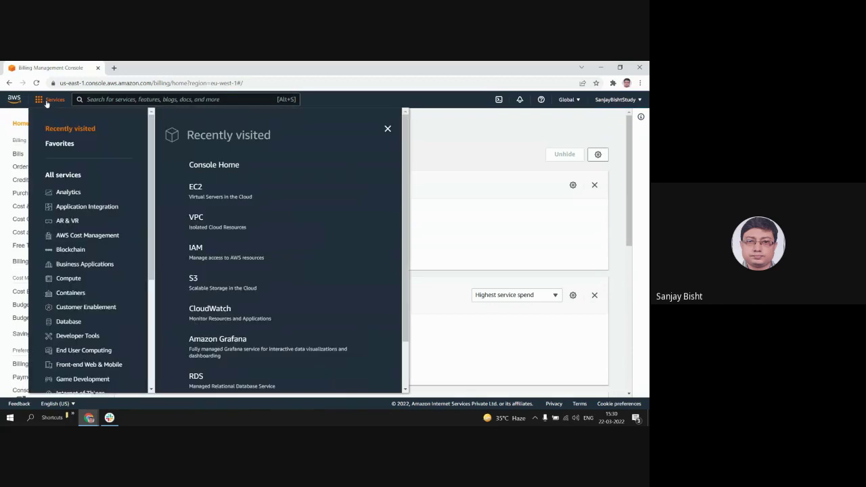
click(45, 103)
click(93, 100)
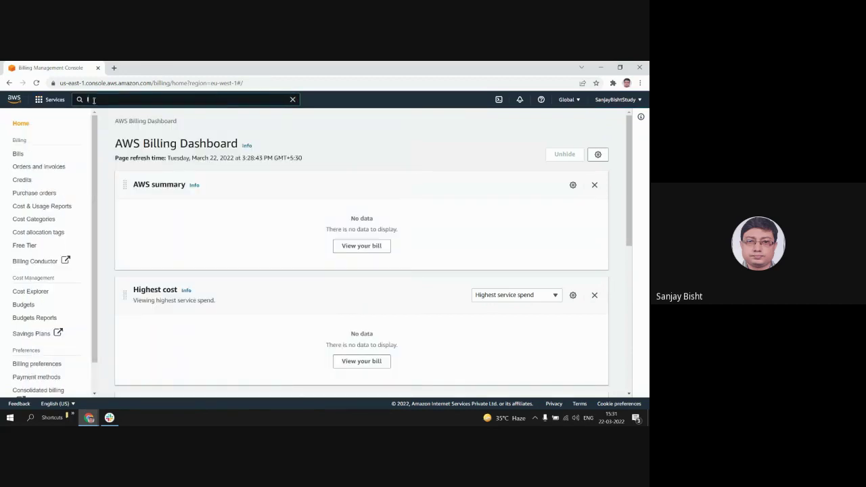
text(IAM)
key(Return)
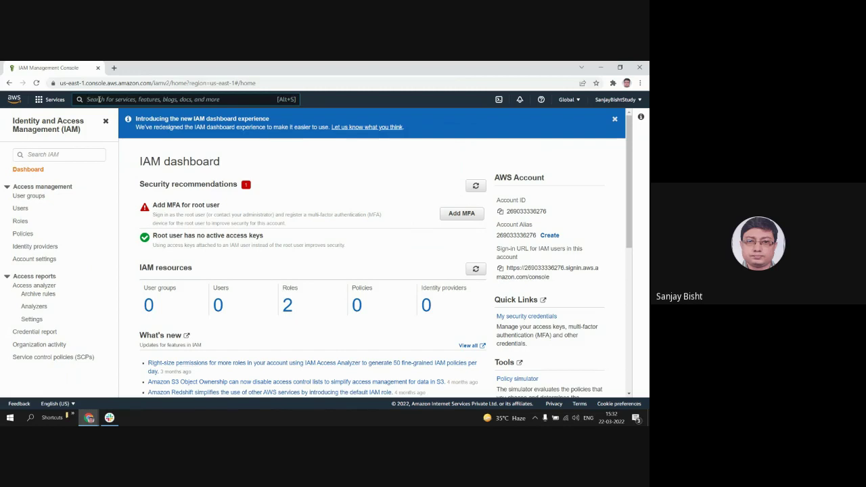
Step: Browse the Services menu, viewing the storage services category
click(41, 101)
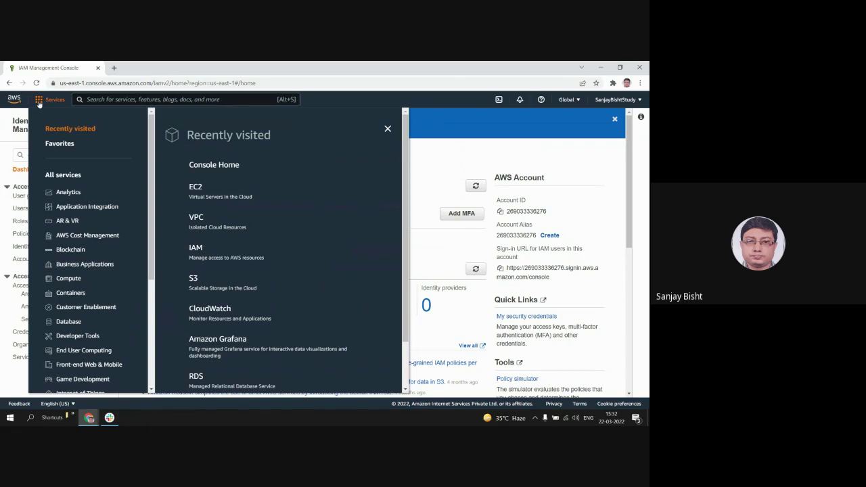
scroll(81, 177, down, 4)
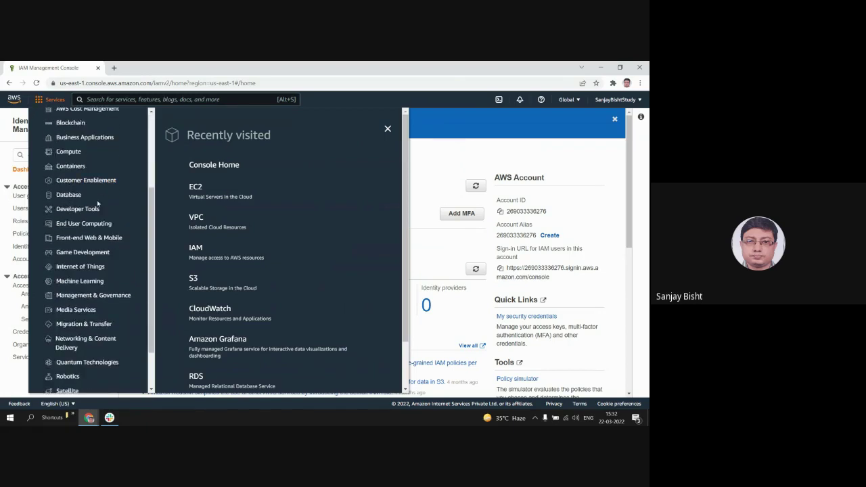
scroll(97, 203, down, 2)
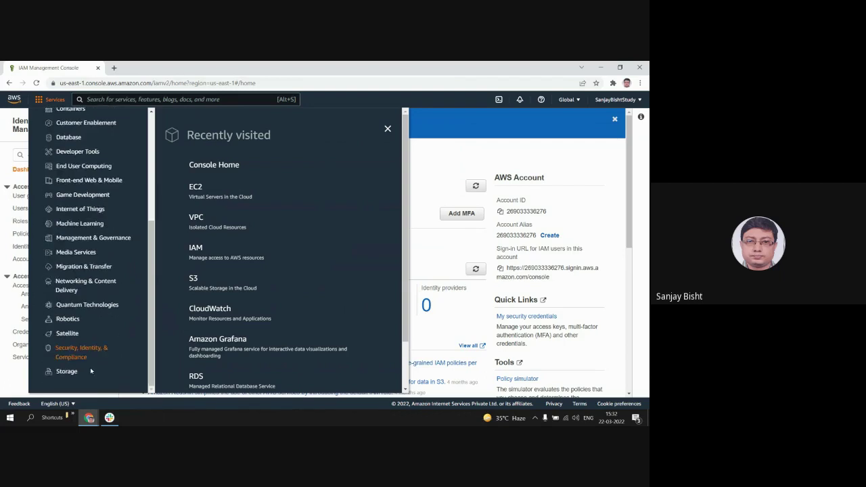
click(70, 373)
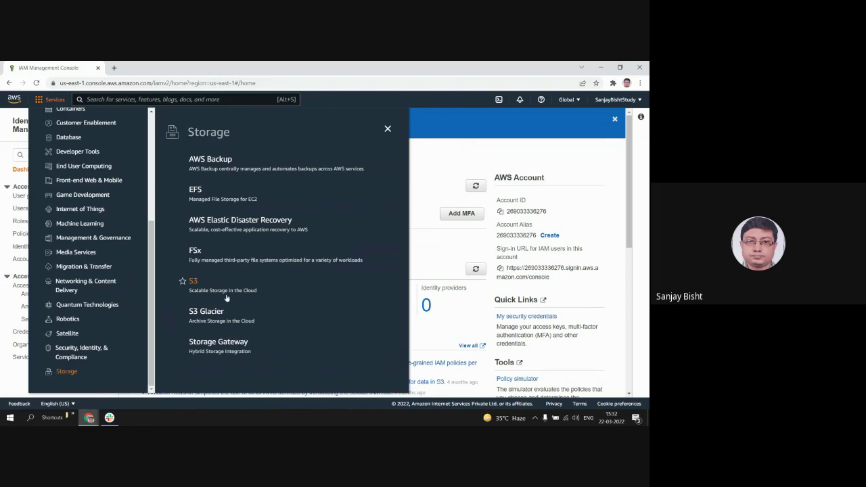
scroll(102, 244, up, 3)
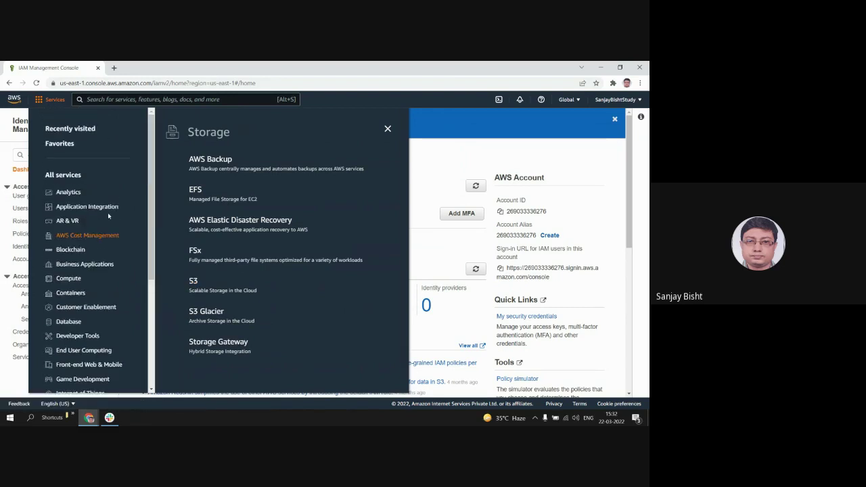
key(Escape)
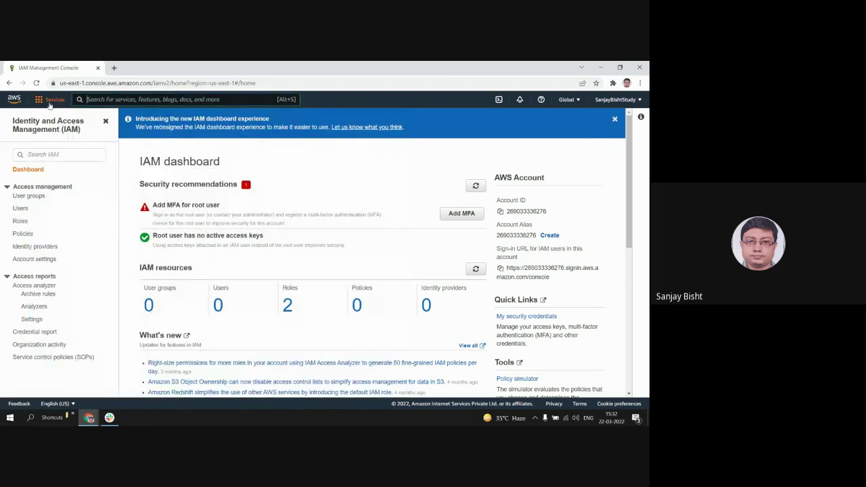
Step: Open IAM through search, go to Users, and start the Add user wizard
click(107, 101)
text(IAM)
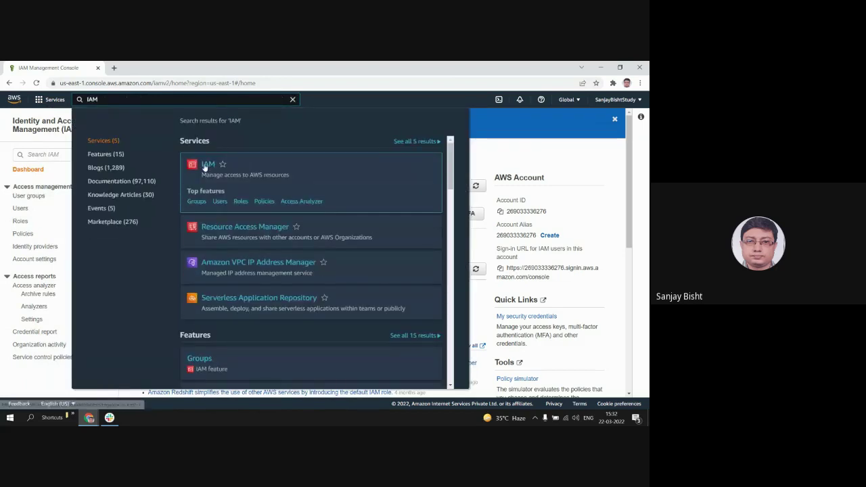
click(202, 168)
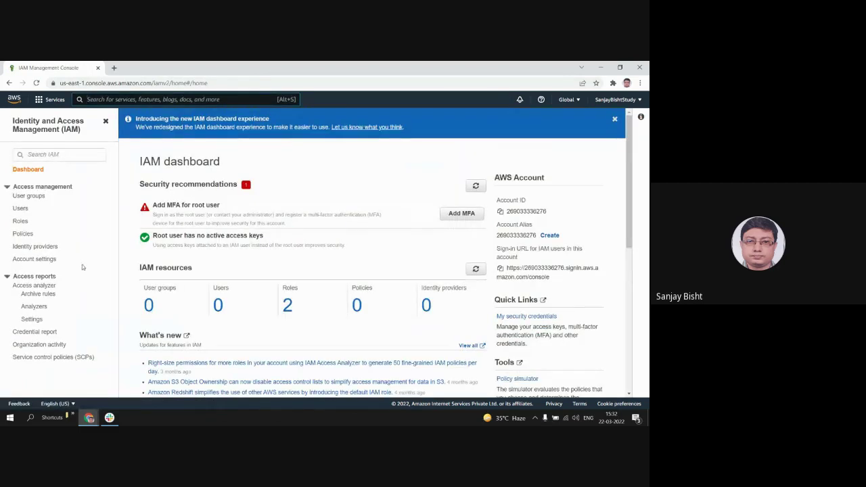
click(20, 209)
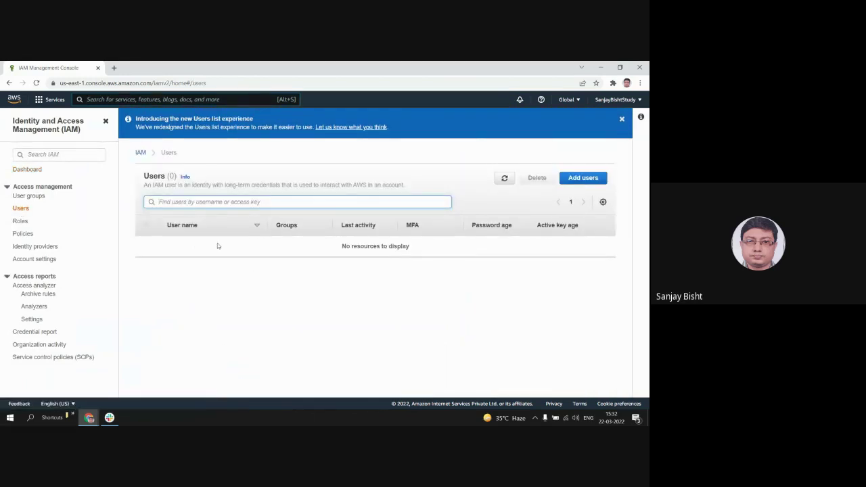
click(582, 178)
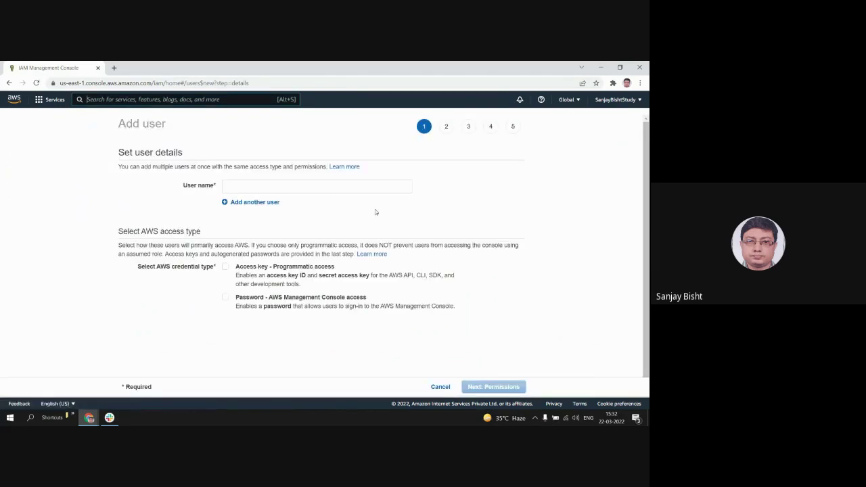
Step: Enter the new user's name and enable Password - AWS Management Console access
click(310, 185)
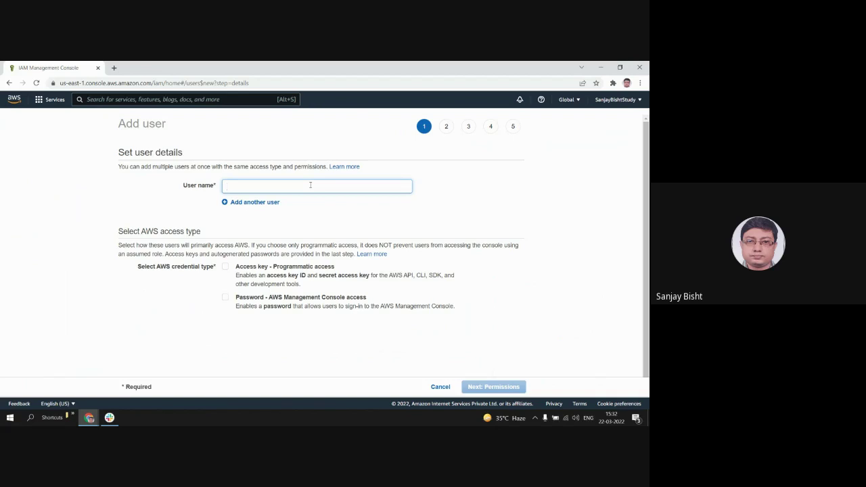
text(sbi)
key(ctrl+a)
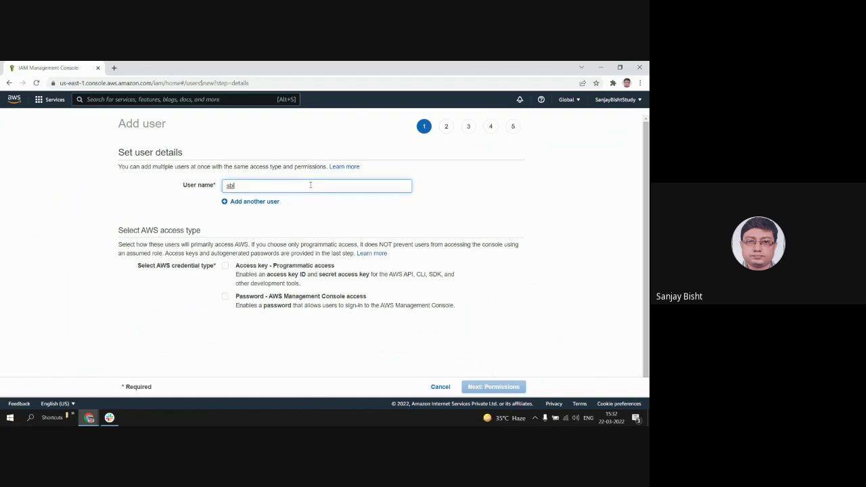
click(223, 299)
scroll(202, 269, down, 1)
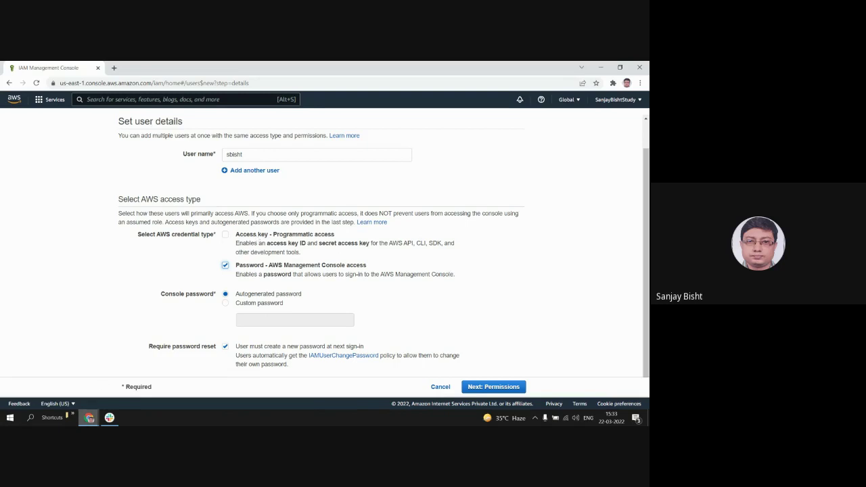
Step: Switch between the open browser windows from the taskbar
click(90, 419)
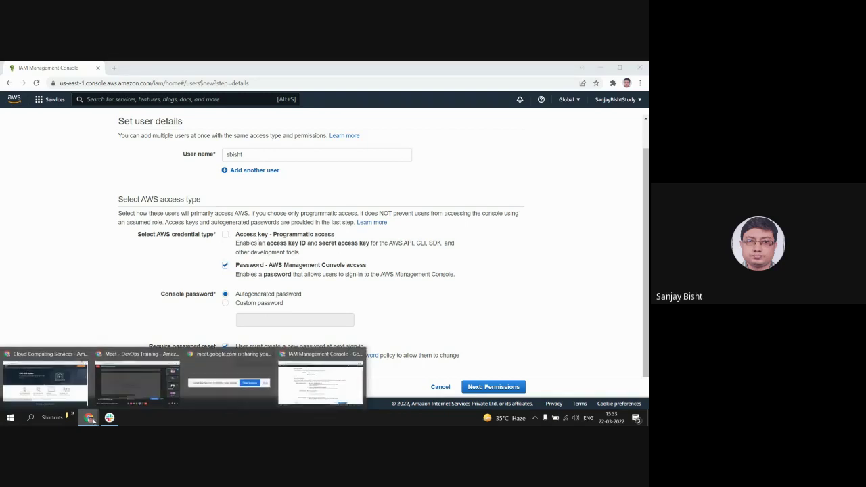
click(51, 62)
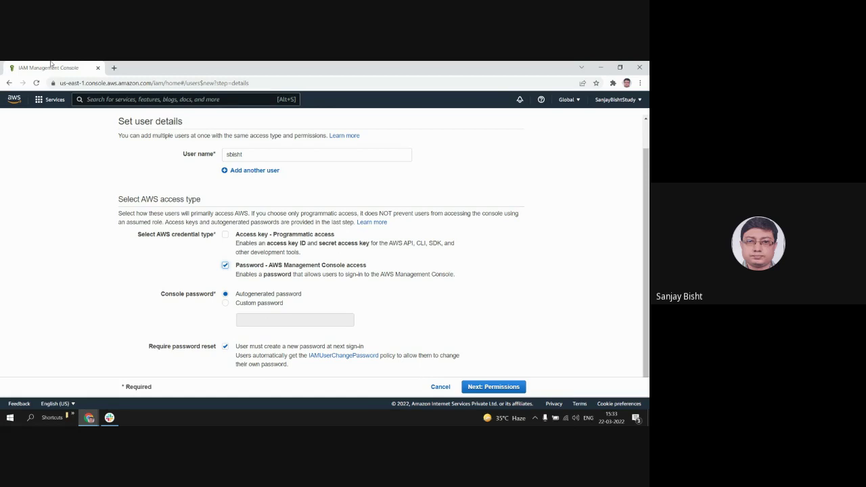
mouse_move(89, 417)
click(135, 379)
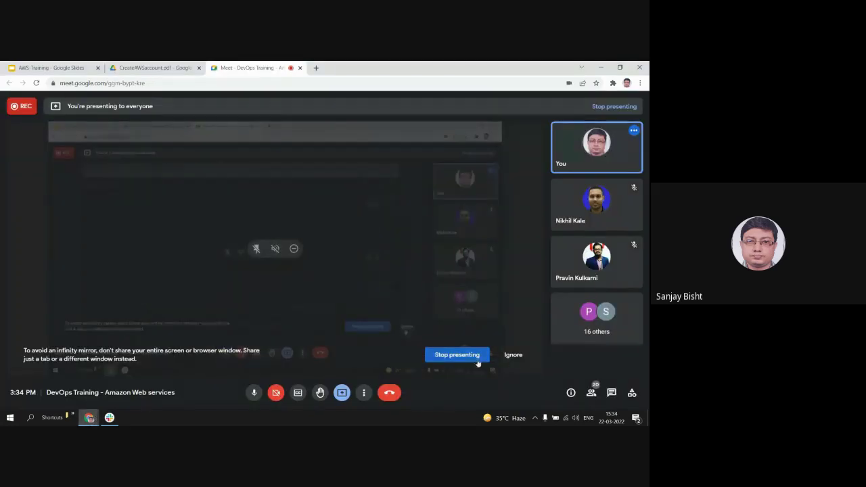
click(154, 68)
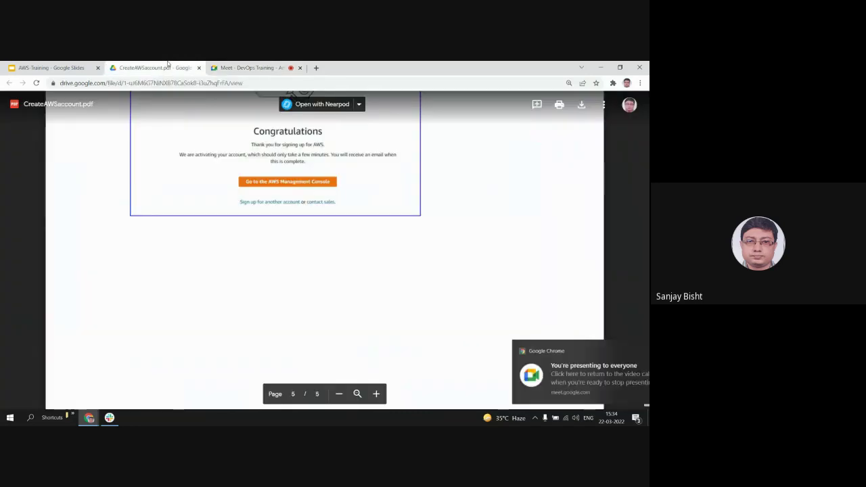
click(600, 67)
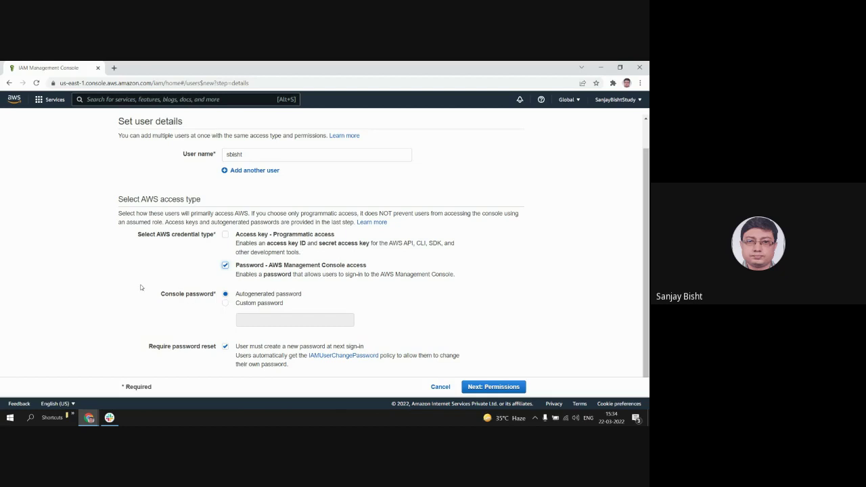
Step: Choose Custom password and enter one, then clear it after it is rejected
click(226, 303)
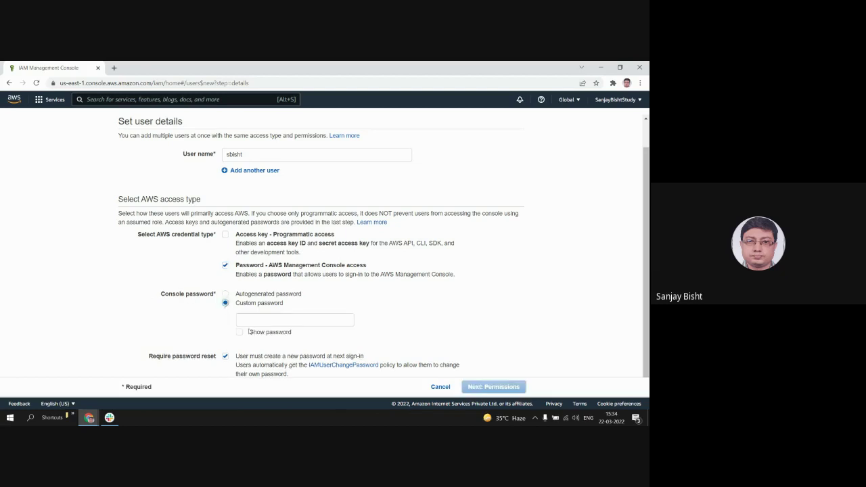
click(267, 319)
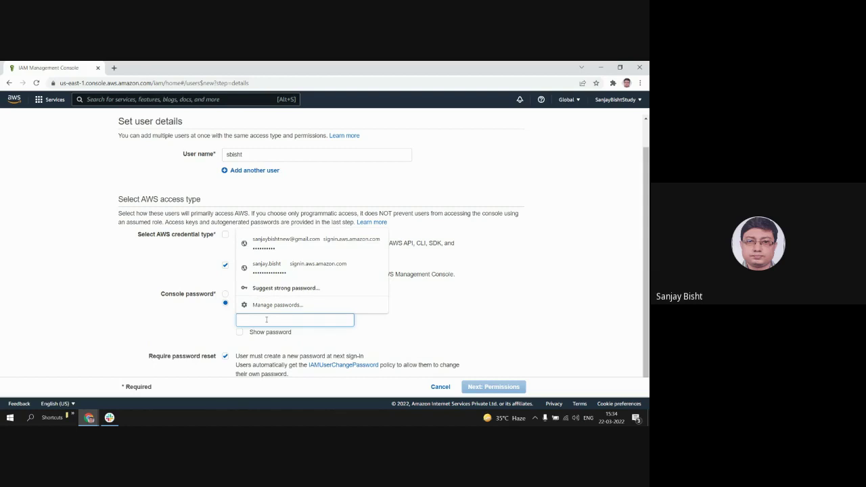
text(••••••••••••••••)
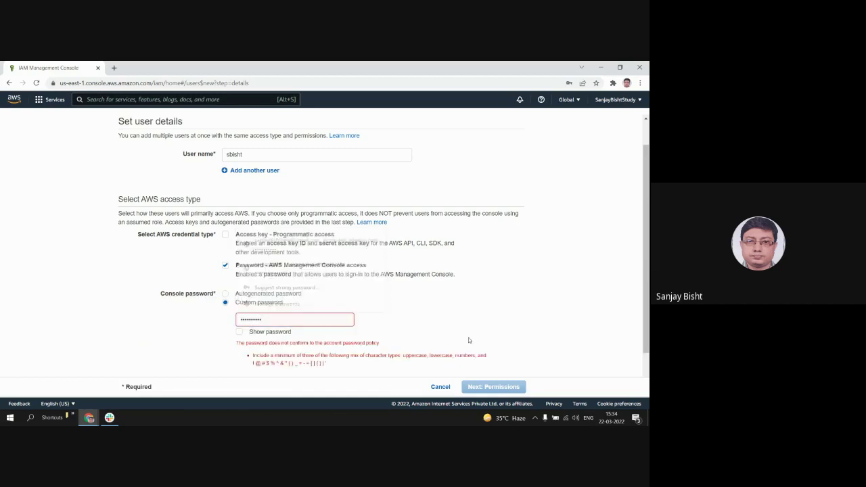
click(468, 341)
scroll(324, 324, down, 1)
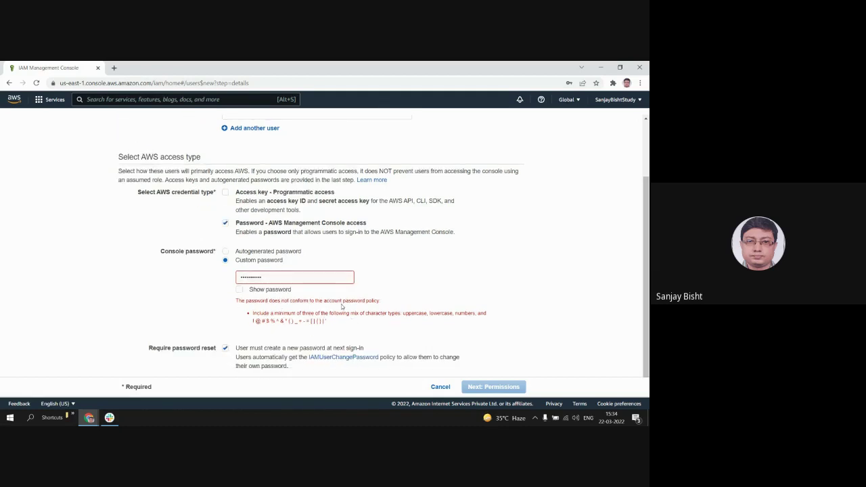
scroll(344, 308, down, 1)
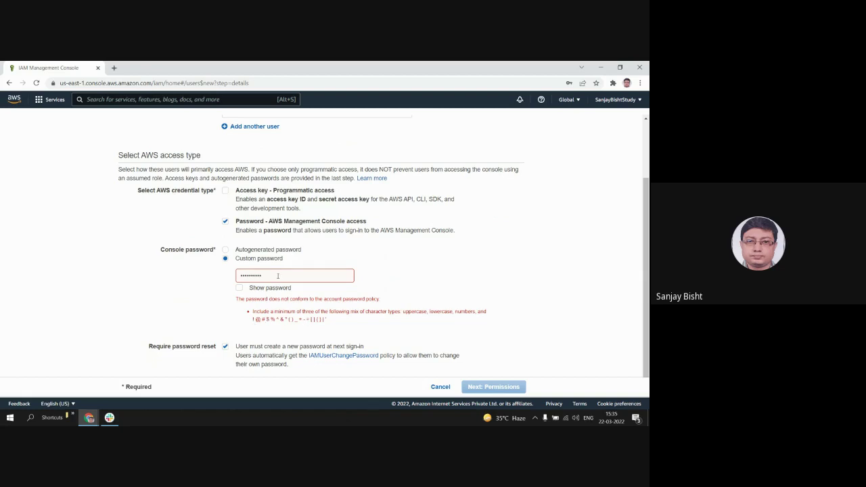
drag(277, 275, 212, 282)
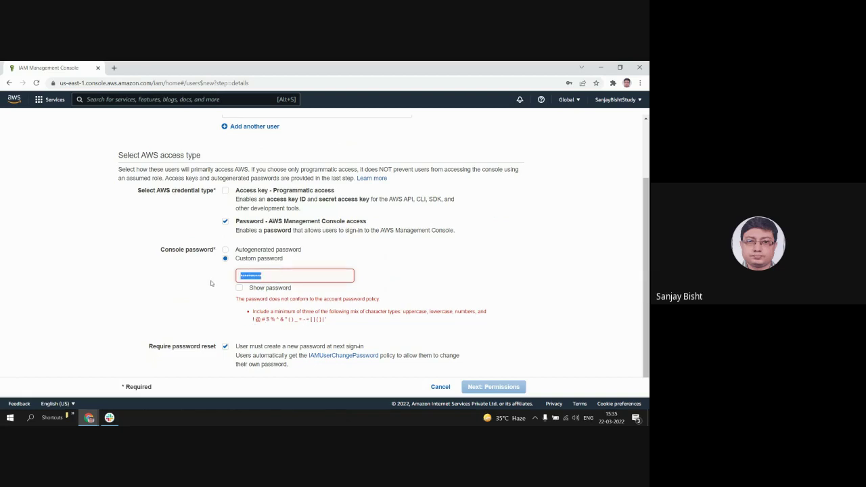
key(BackSpace)
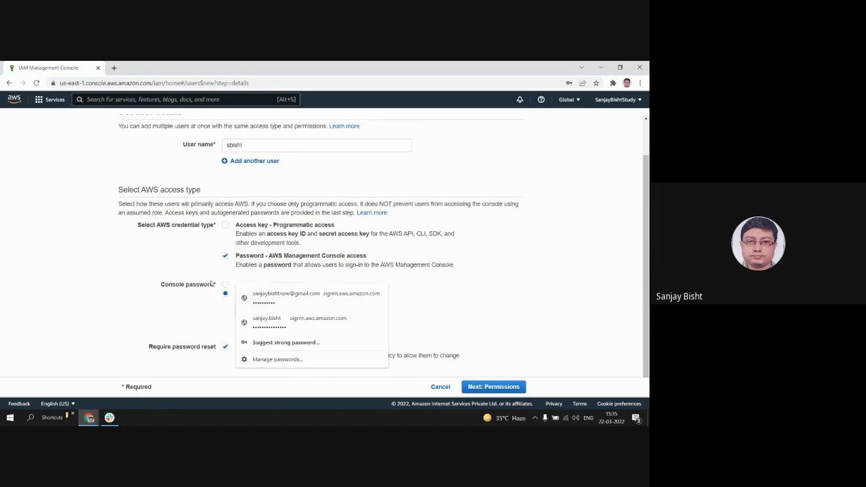
Step: Enter a new custom password, drop the reset-at-next-sign-in requirement, and continue to Permissions
click(201, 322)
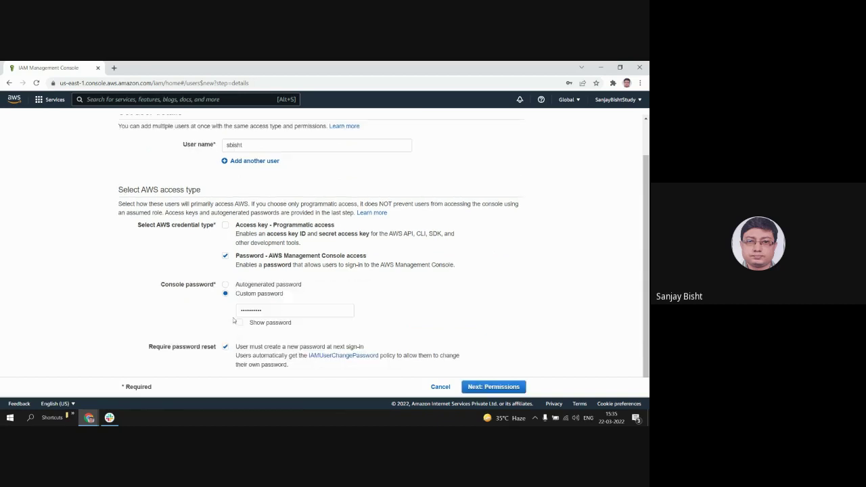
drag(286, 309, 209, 310)
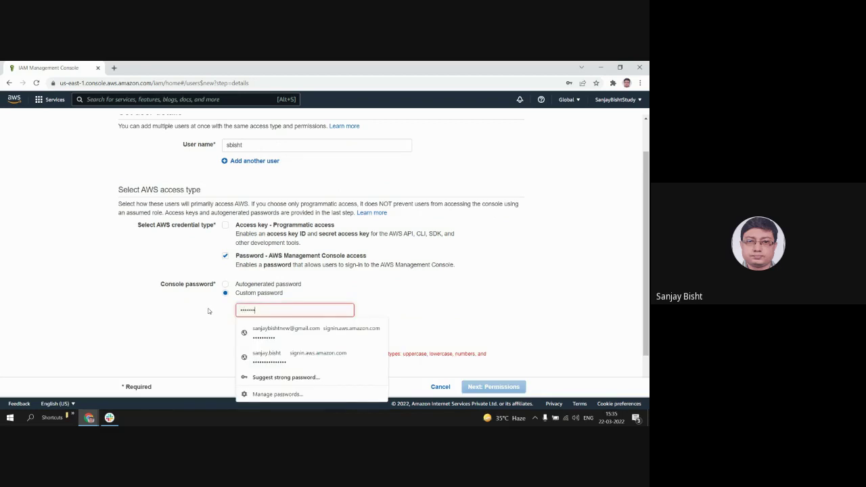
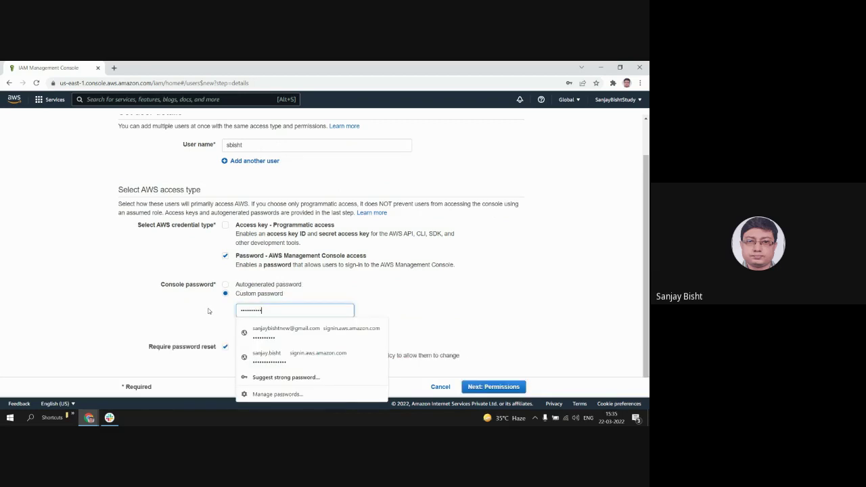
click(209, 312)
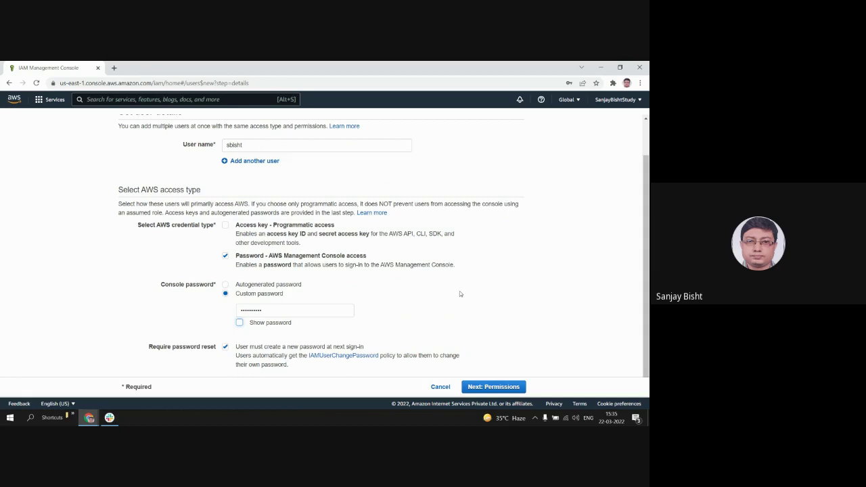
click(226, 346)
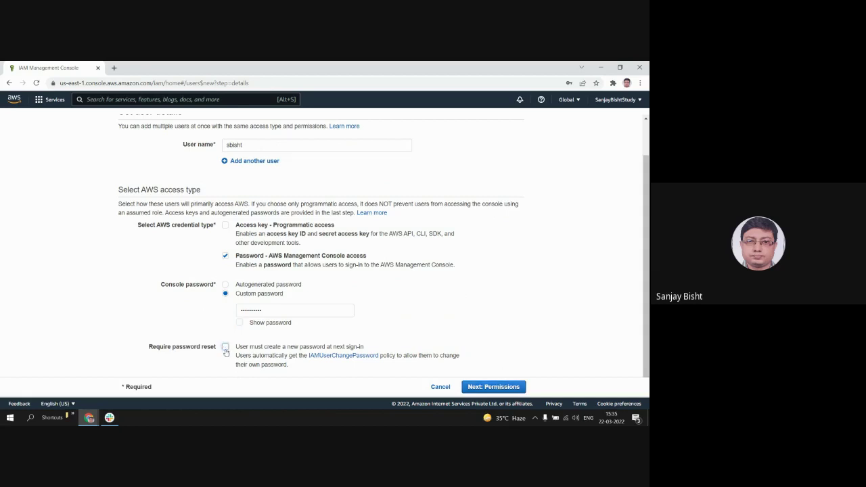
click(494, 388)
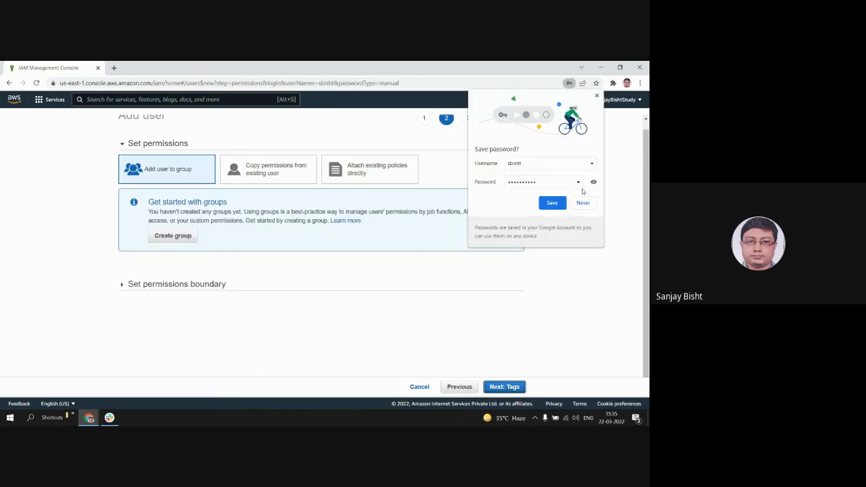
Step: Dismiss the save-password prompt and start a new user group named S3-read
click(597, 96)
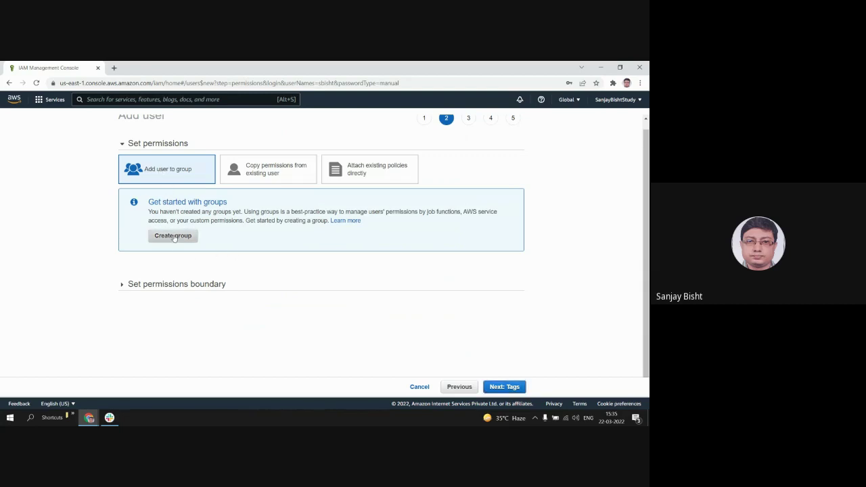
click(184, 239)
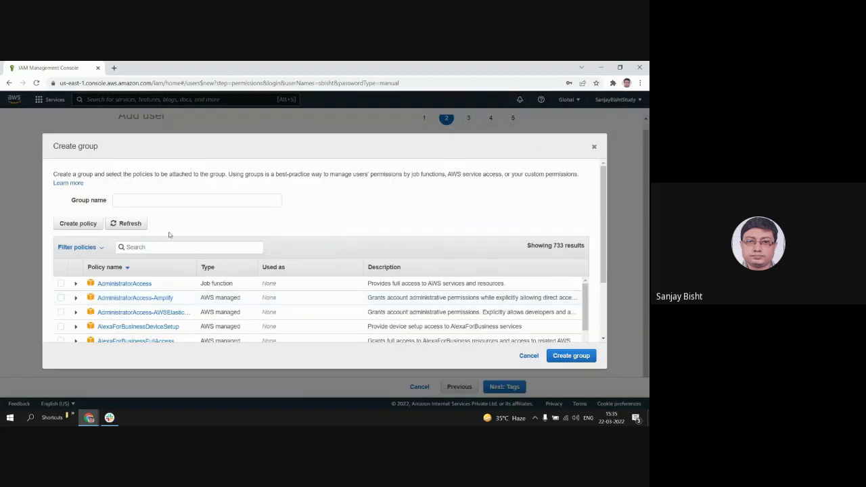
click(144, 199)
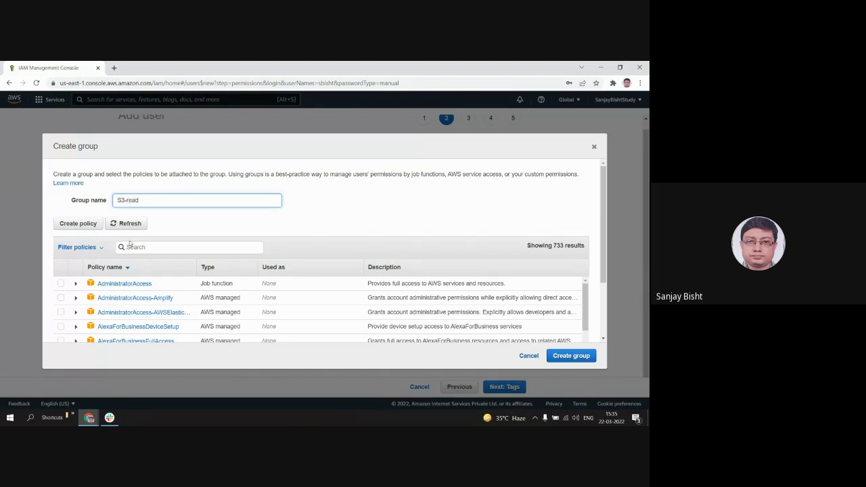
Step: Attach AmazonS3ReadOnlyAccess, found by searching 'S3', and create the group
click(131, 249)
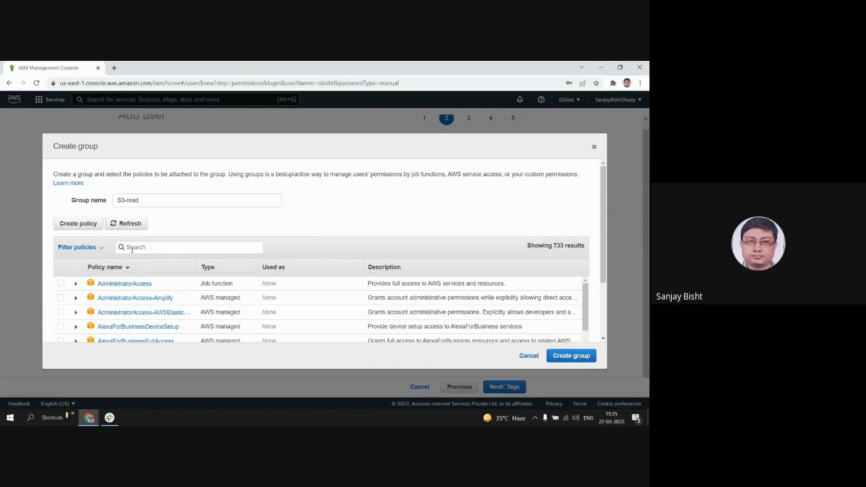
text(S3-)
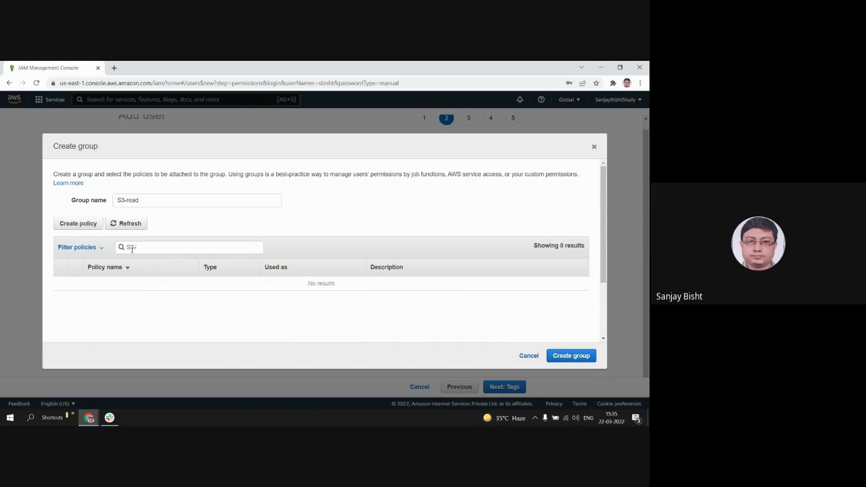
key(BackSpace)
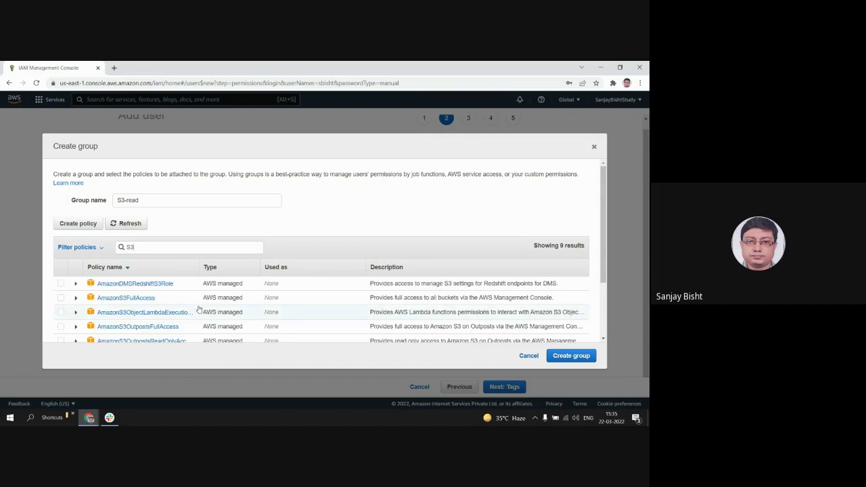
scroll(187, 302, down, 1)
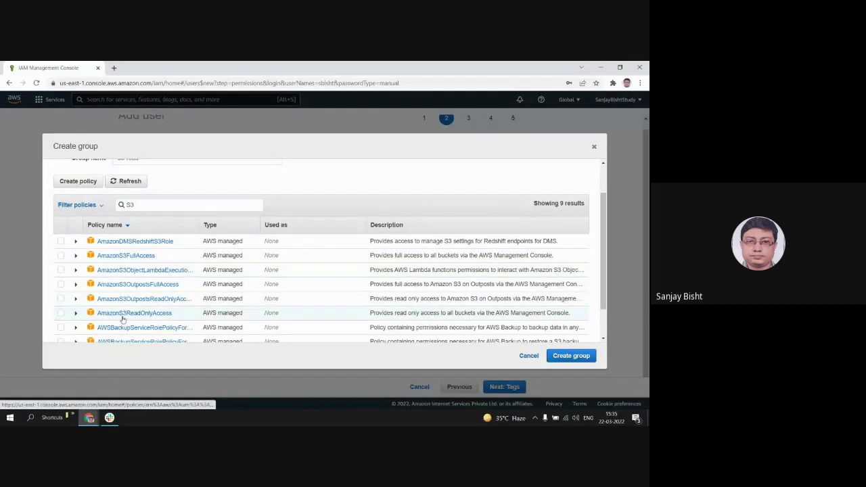
click(61, 314)
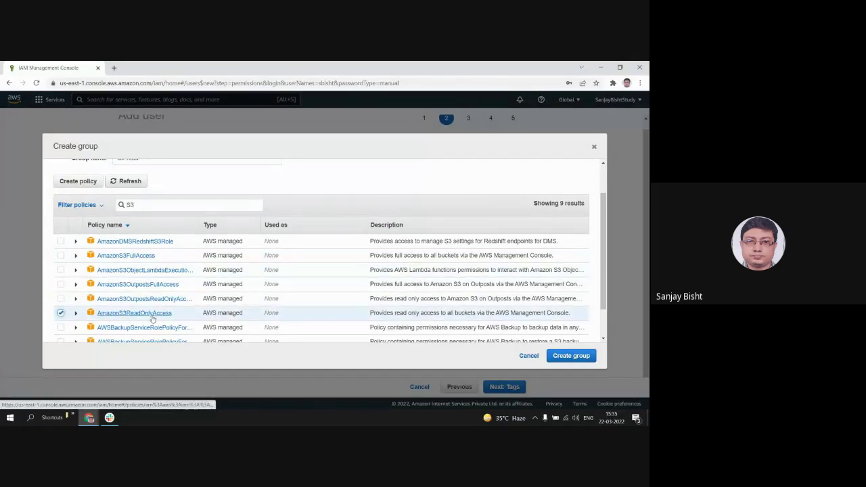
click(567, 356)
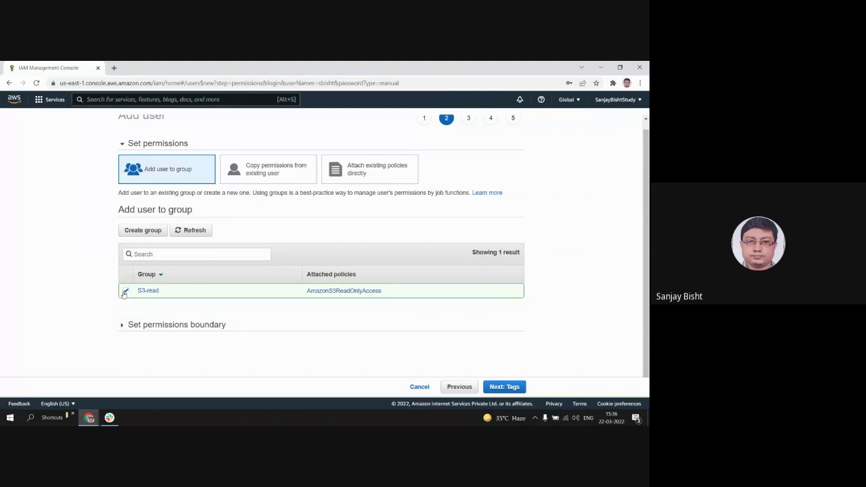
Step: Skip past Tags and Review, create the user, and close the wizard
click(506, 389)
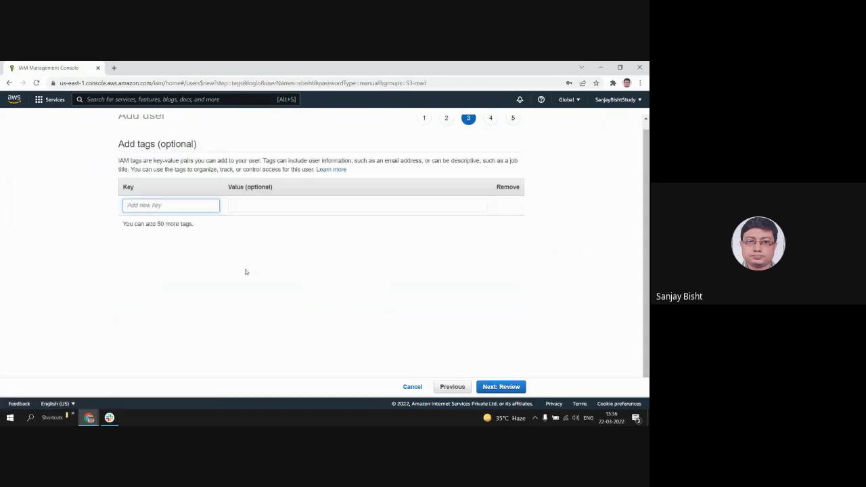
click(502, 388)
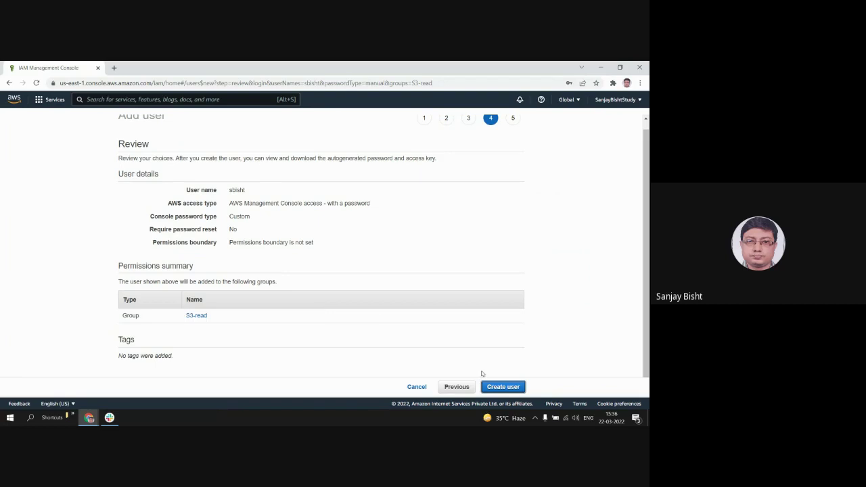
click(489, 386)
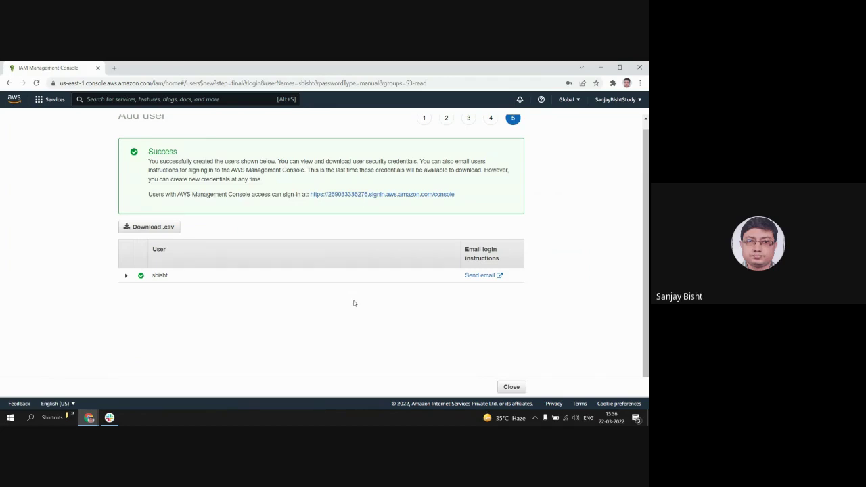
click(513, 387)
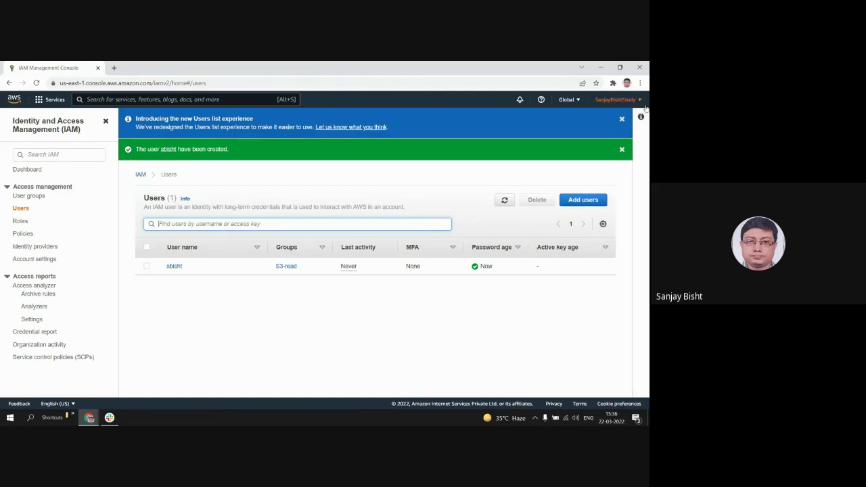
Step: Sign the root account out of the console and open a spare blank browser tab
click(616, 100)
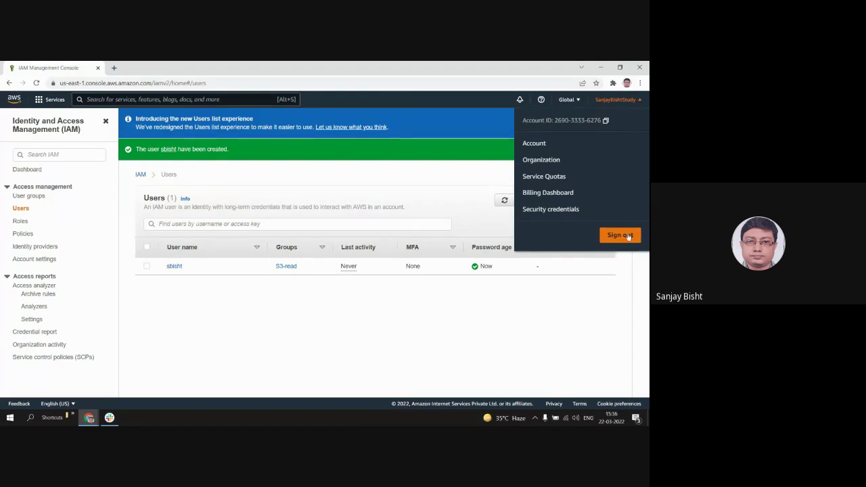
click(619, 235)
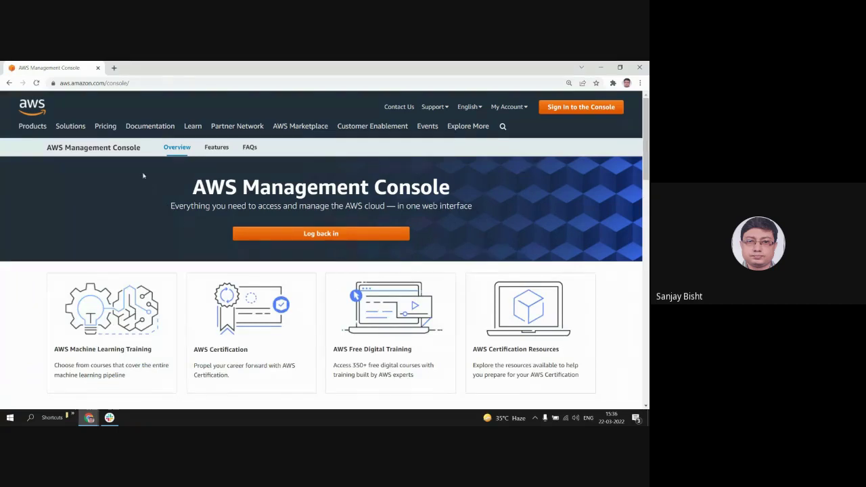
click(115, 68)
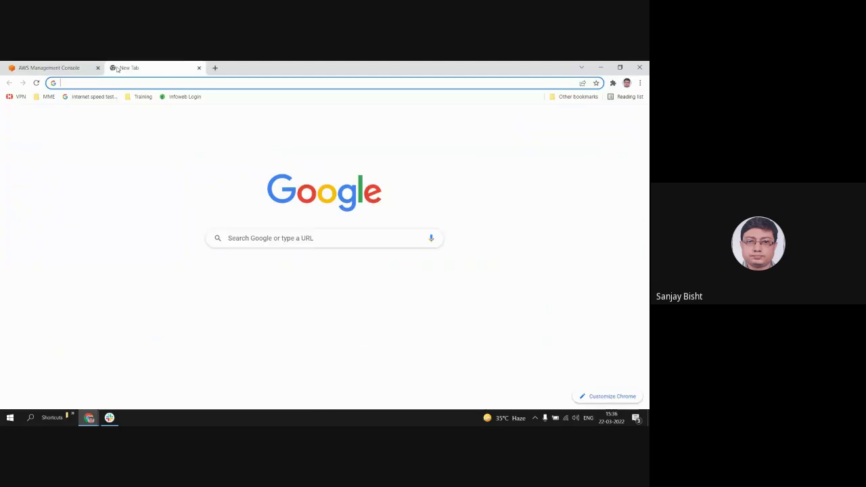
click(67, 68)
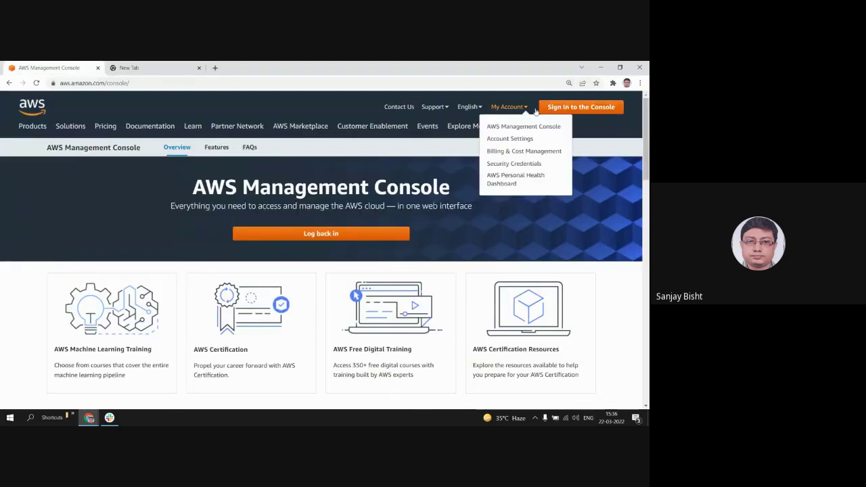
Step: Return to the console sign-in page and continue as Root user with the prefilled email
click(589, 109)
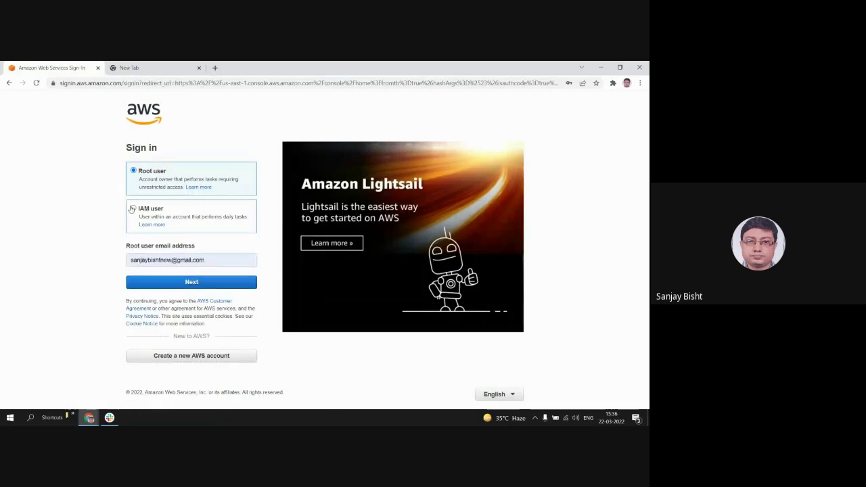
click(133, 209)
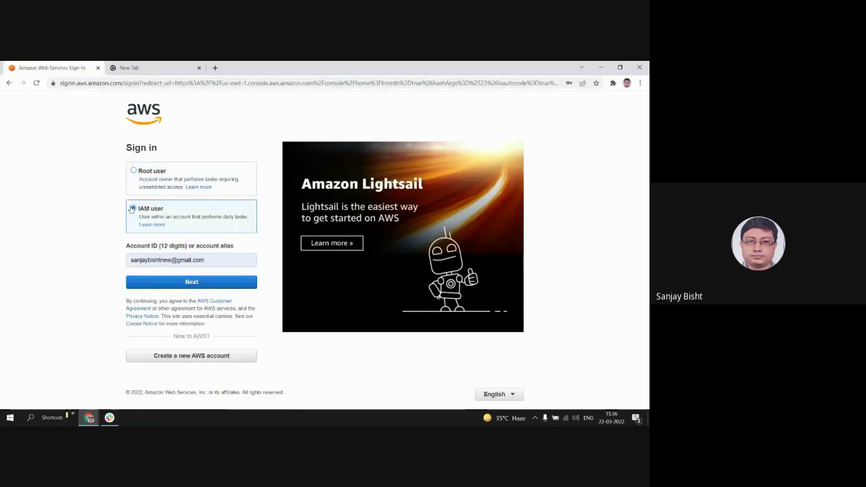
click(134, 174)
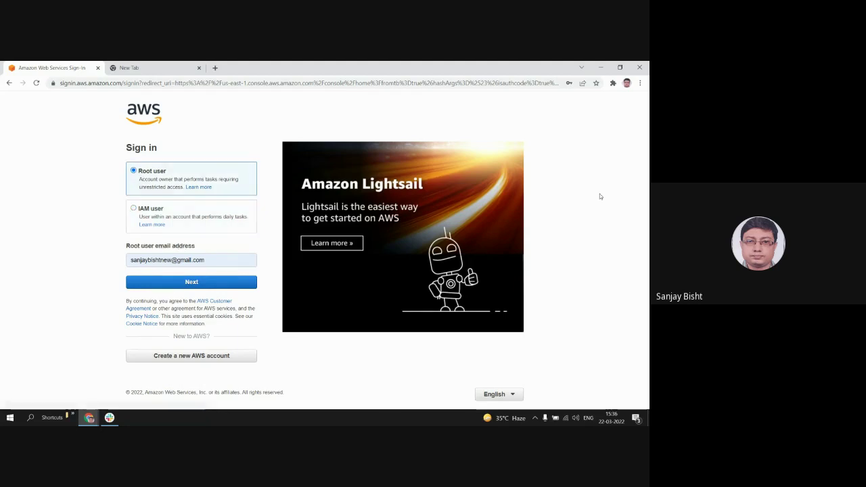
click(175, 286)
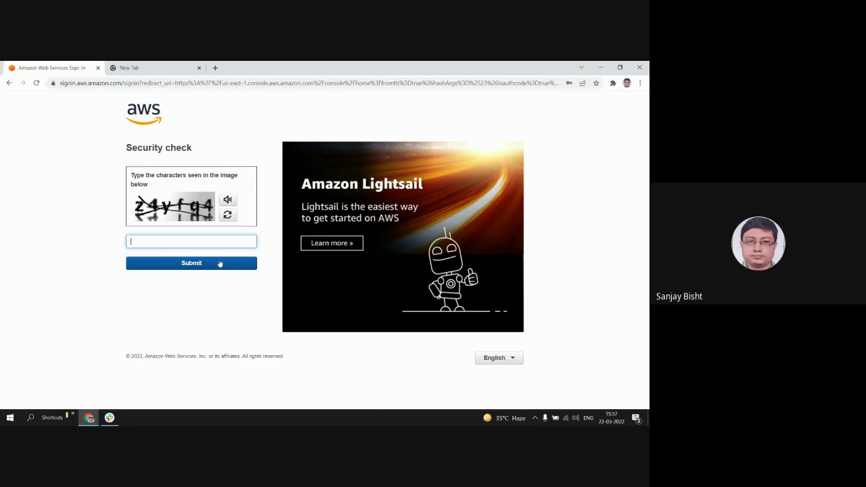
Step: Solve the captcha, correcting its first character after an error, then sign in with the root password
text(4)
text(yfg)
click(219, 264)
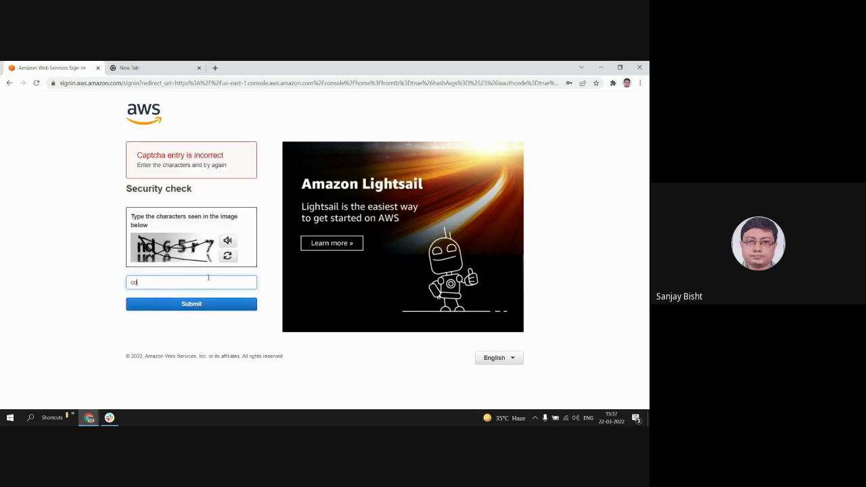
text(cd65r7)
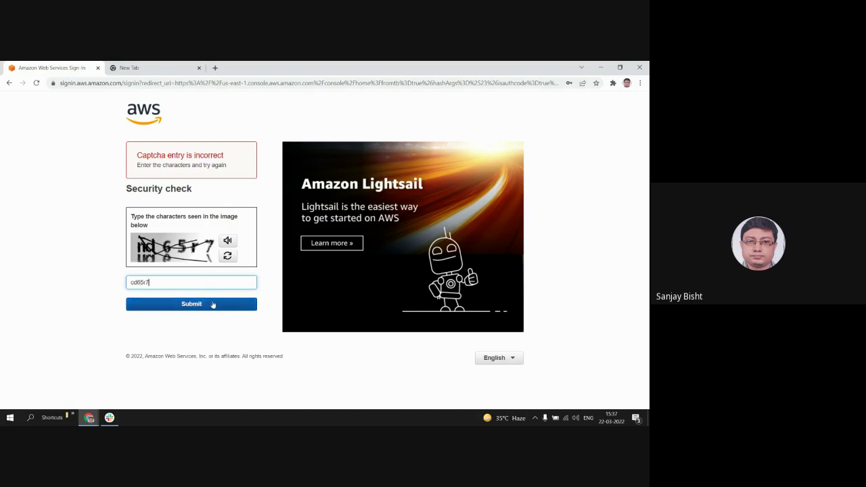
drag(132, 282, 126, 285)
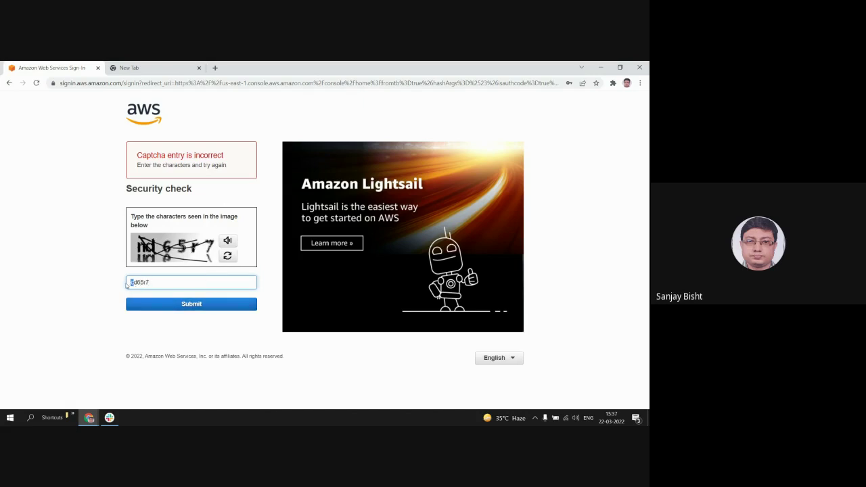
text(n)
click(182, 306)
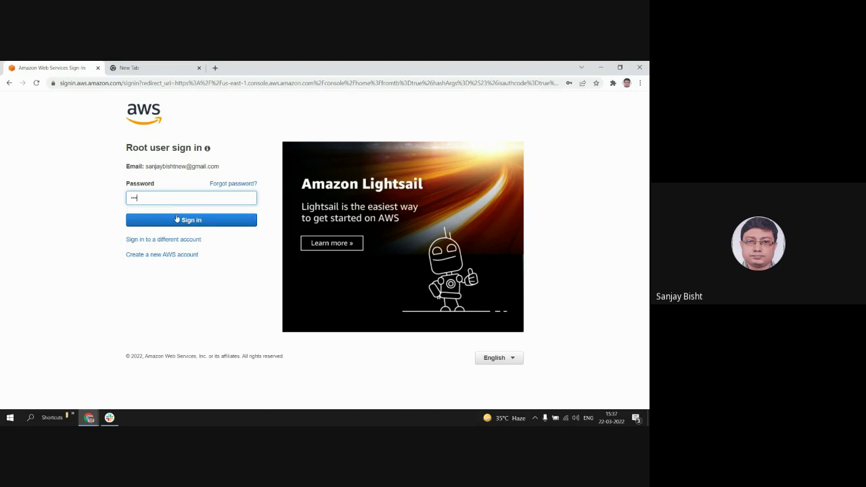
text(*)
click(176, 219)
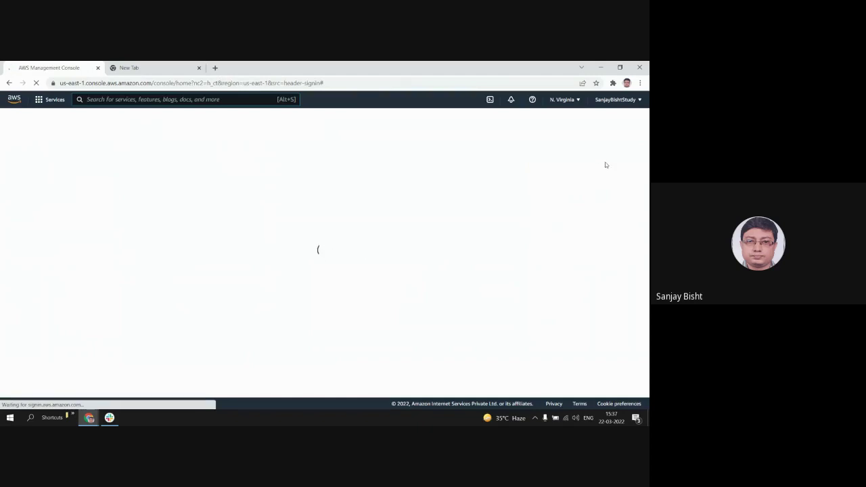
Step: Copy the account ID from the account menu and load aws.amazon.com in the blank tab
click(638, 101)
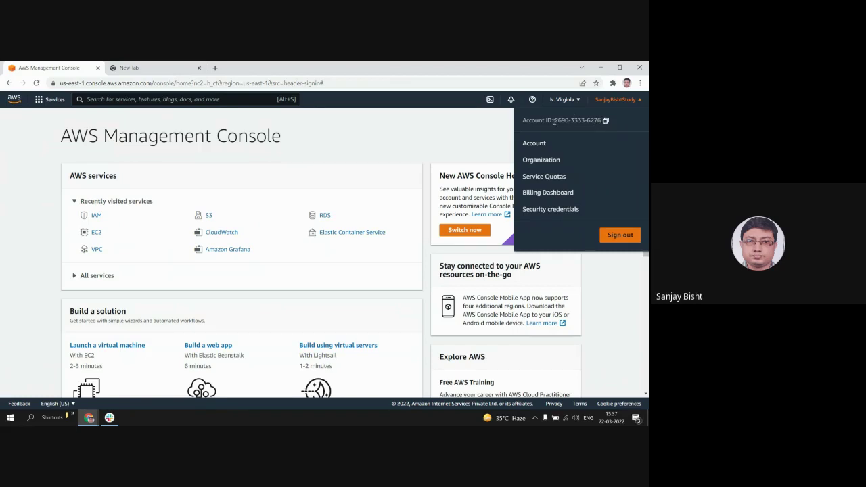
drag(554, 121, 601, 127)
key(ctrl+c)
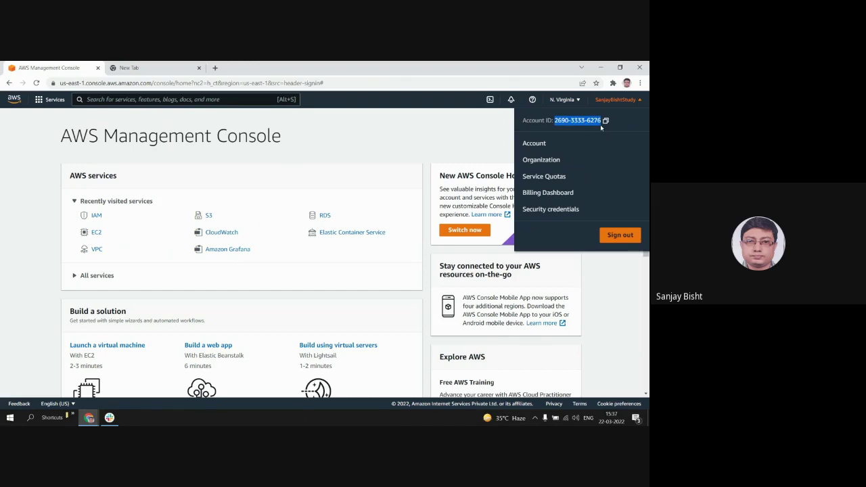
click(160, 68)
text(aws)
key(Return)
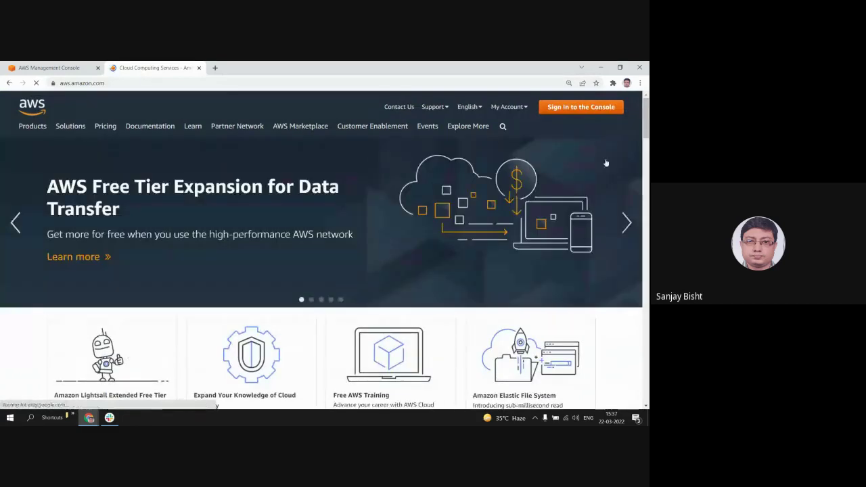
Step: Go to the console from the AWS homepage and sign the root account out
click(509, 107)
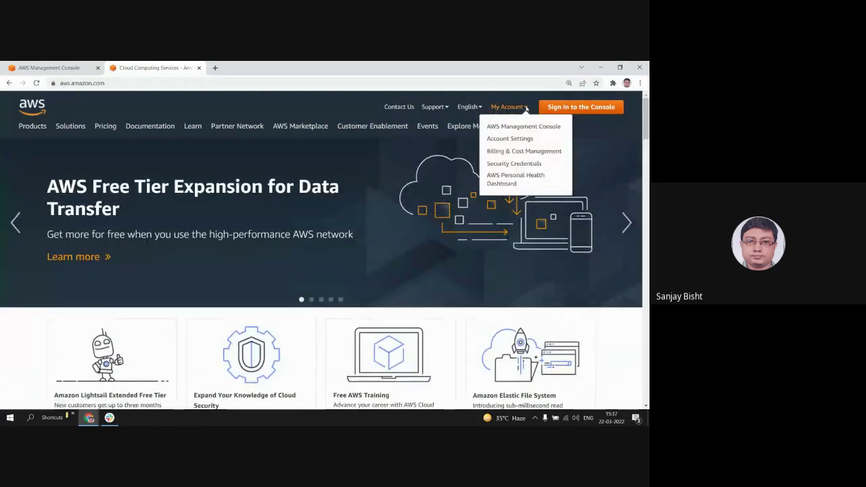
click(555, 106)
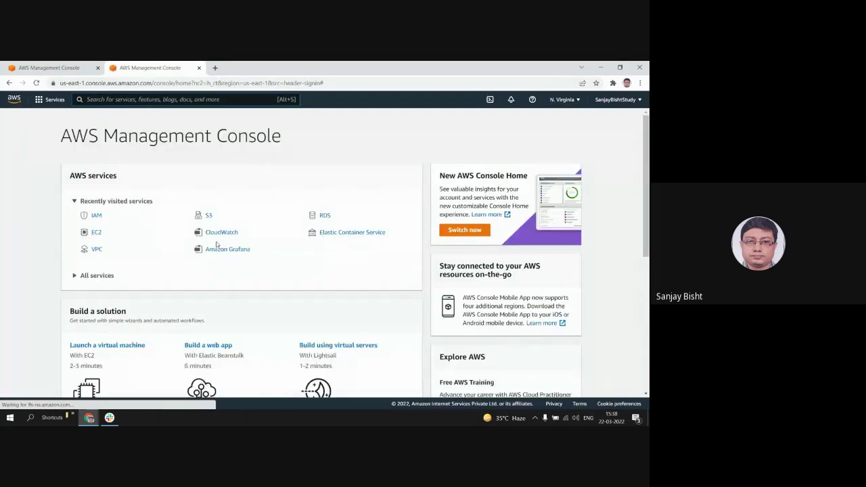
click(616, 99)
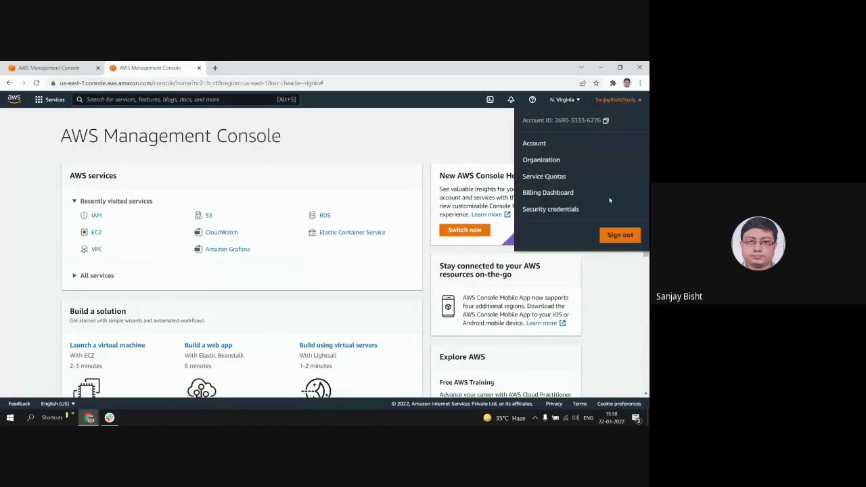
click(620, 234)
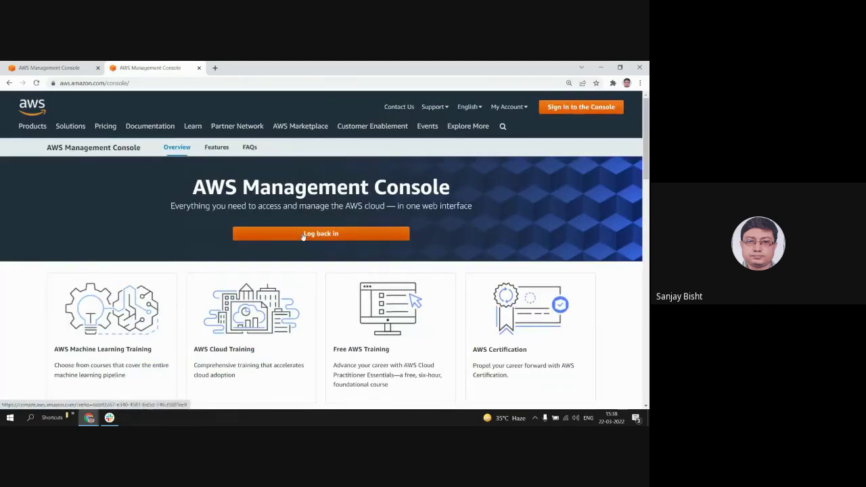
Step: Choose IAM user sign-in and paste the copied account ID in place of the old one
click(565, 111)
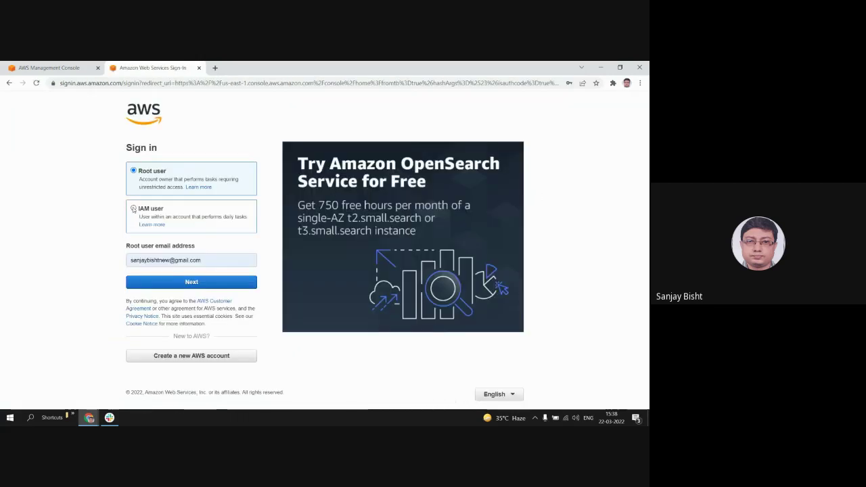
click(133, 209)
triple_click(207, 263)
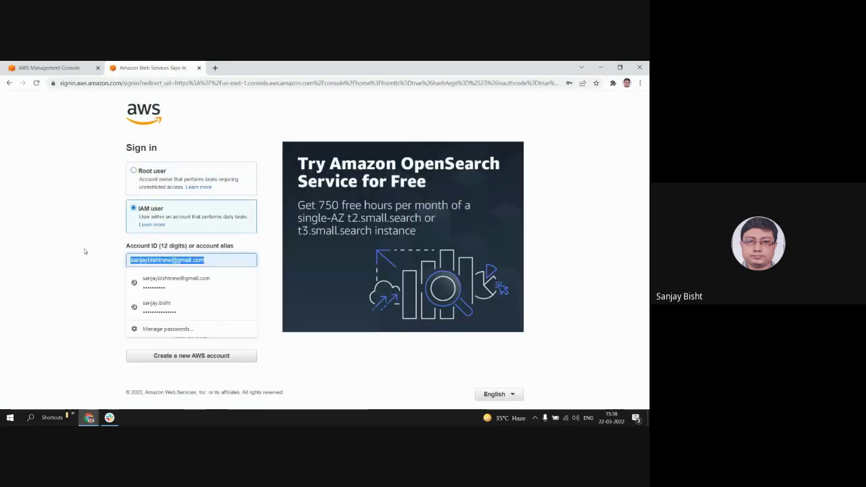
key(ctrl+v)
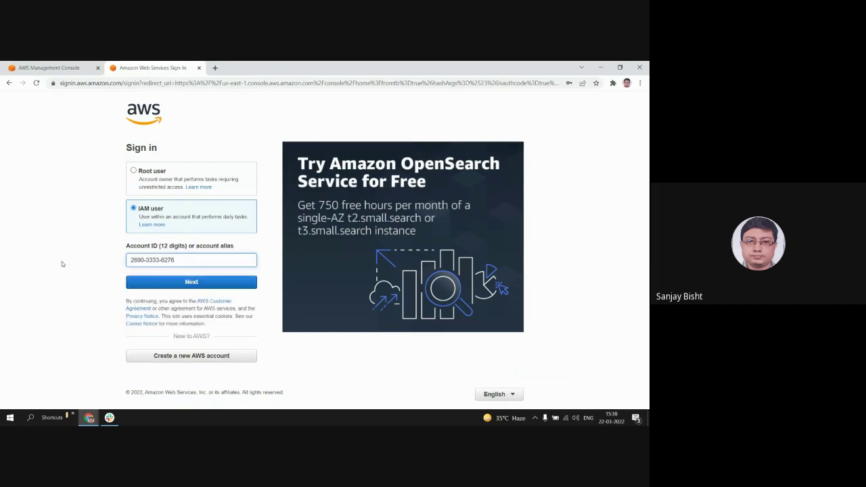
click(166, 286)
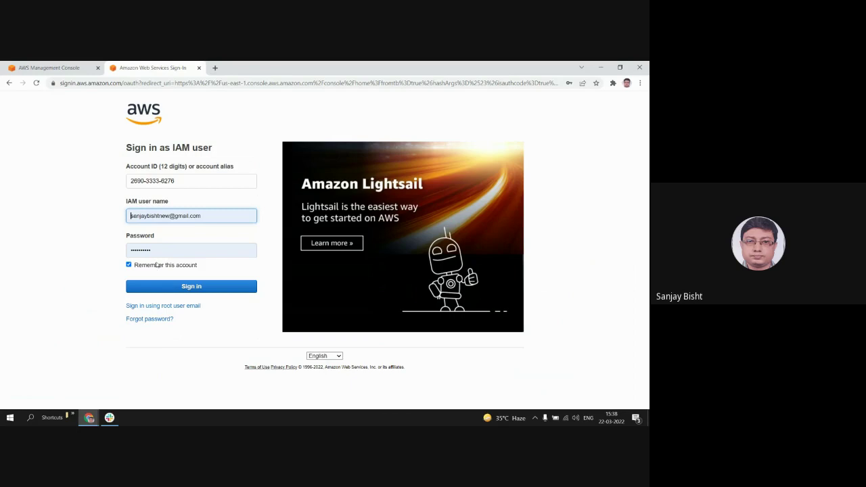
Step: Enter the new IAM user's name and password and submit the credentials
triple_click(169, 215)
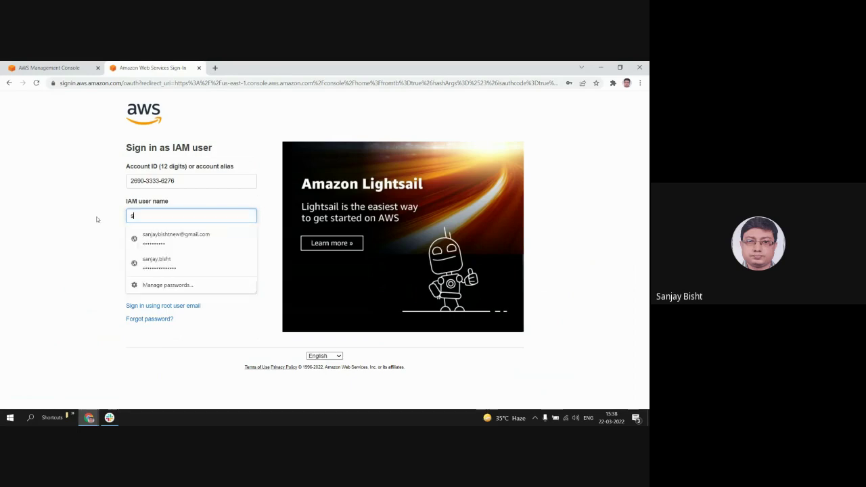
key(Tab)
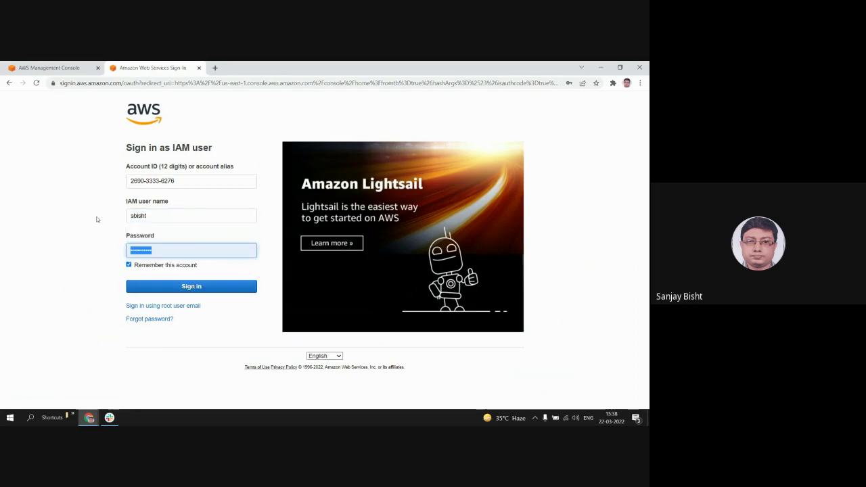
text(•••••••)
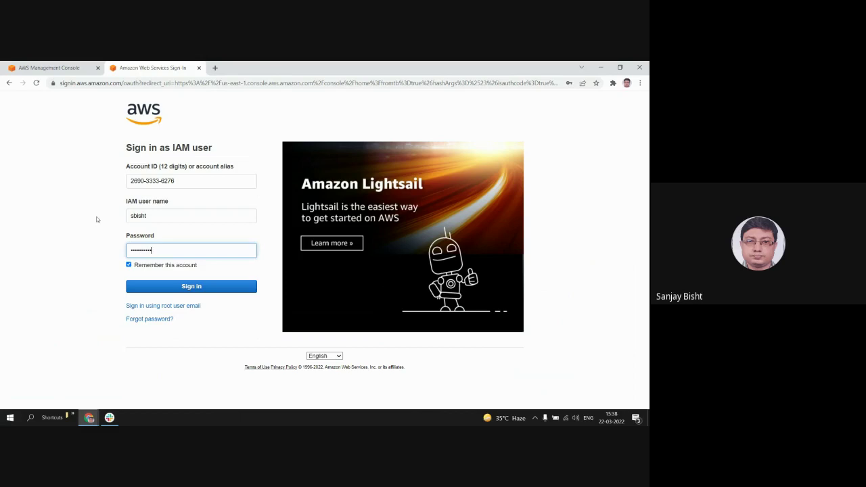
click(162, 287)
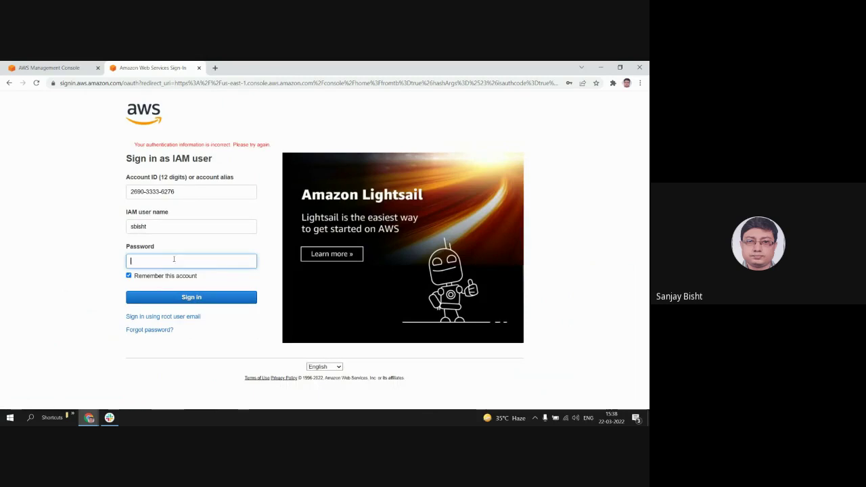
Step: Re-enter the password, delete the dash from the account ID, and sign in again
text(•••)
click(143, 192)
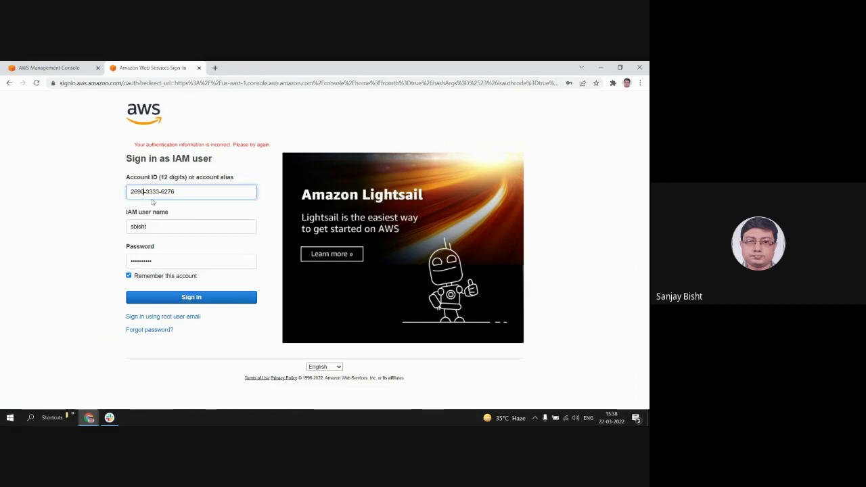
key(Right)
key(Right)
key(Right)
key(Right)
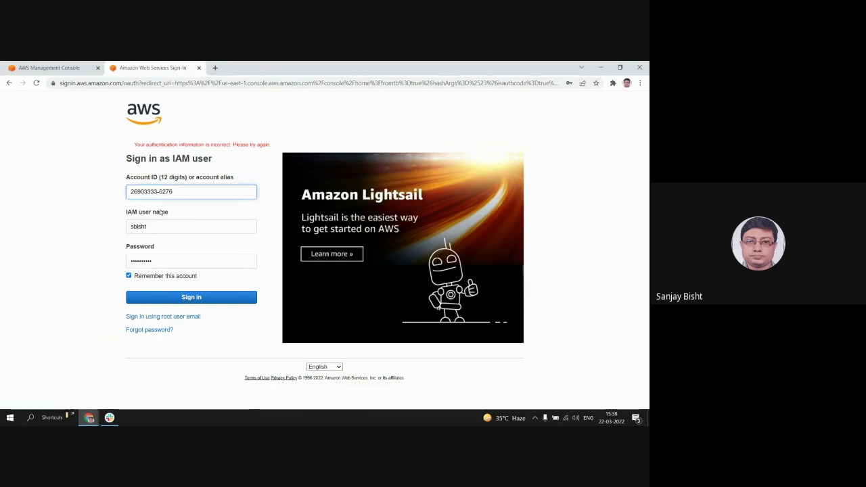
key(Delete)
click(190, 295)
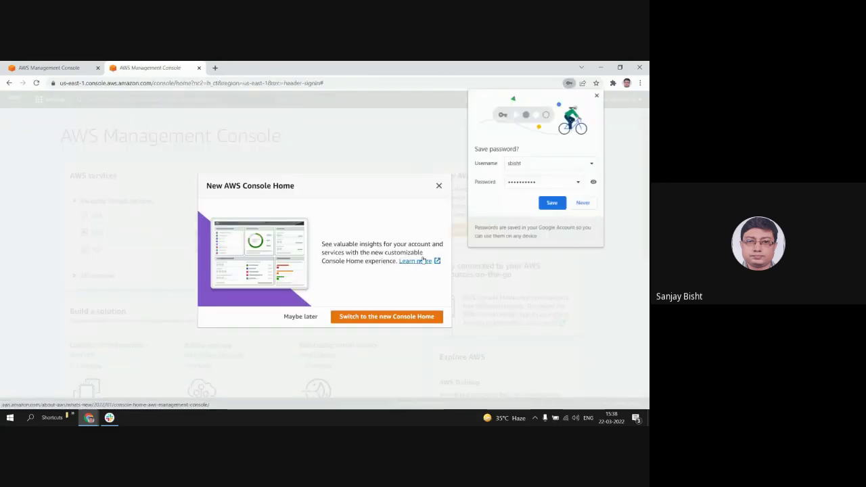
Step: Dismiss the pop-ups, confirm the signed-in user, and review the IAM dashboard's permission errors
click(580, 203)
click(296, 319)
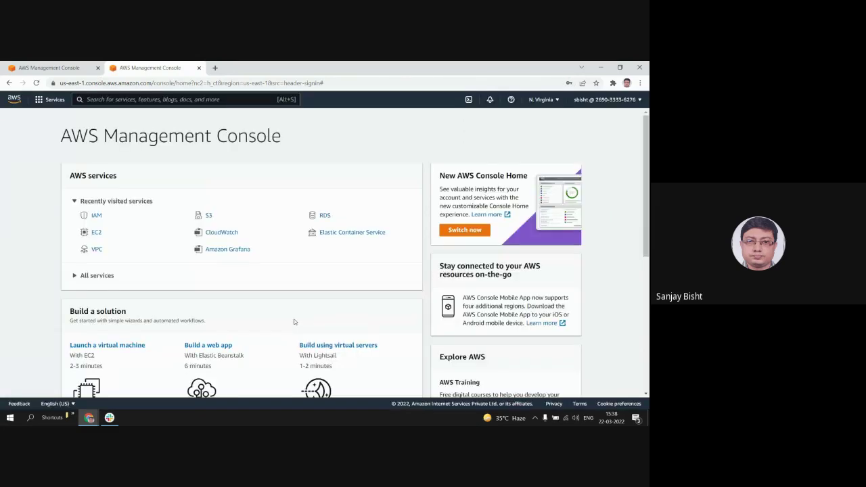
click(585, 103)
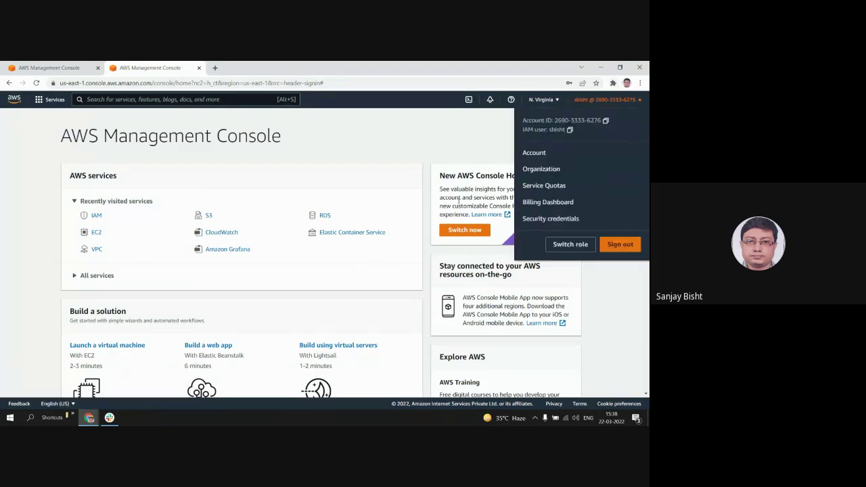
click(418, 139)
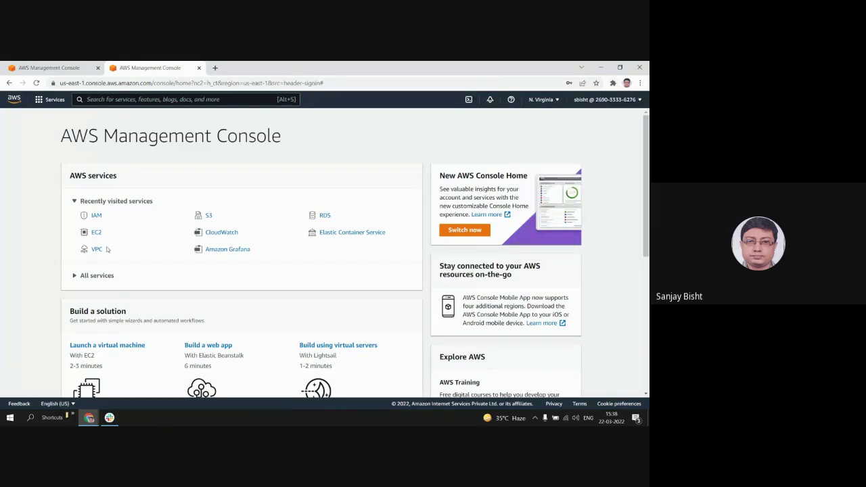
click(96, 215)
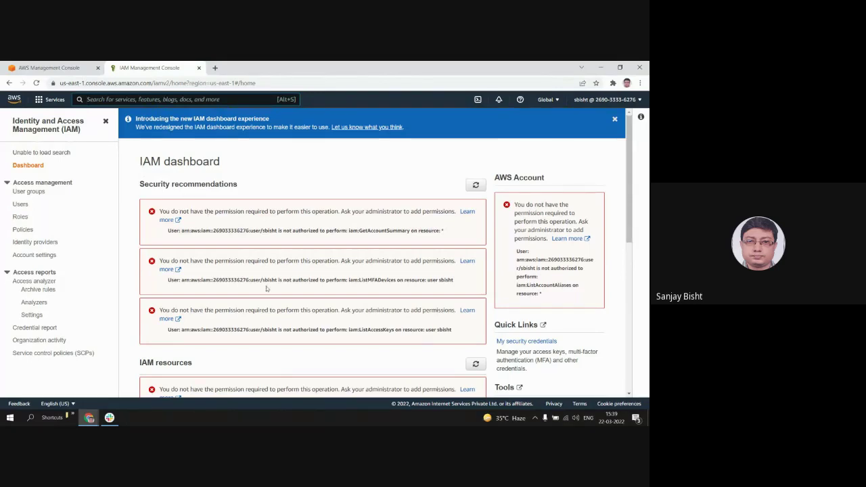
scroll(266, 289, down, 3)
scroll(260, 278, up, 3)
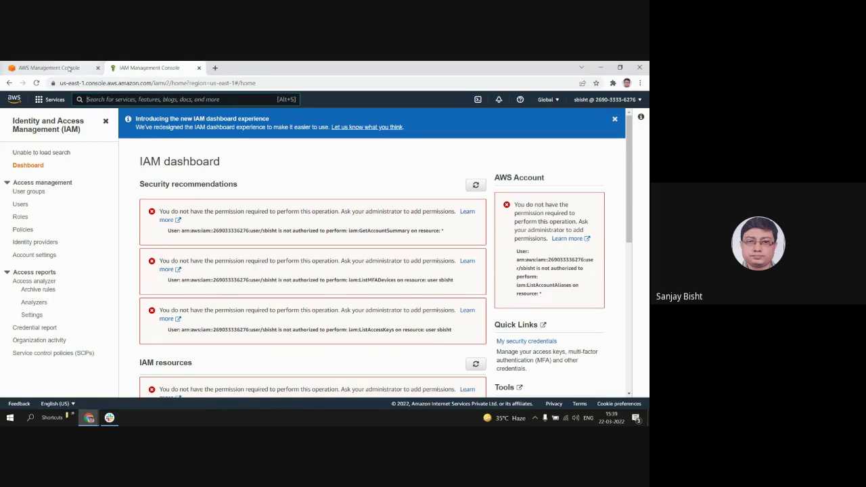
Step: Sign the IAM user out, close the second tab, reload, and switch to CreateAWSaccount.pdf
click(604, 99)
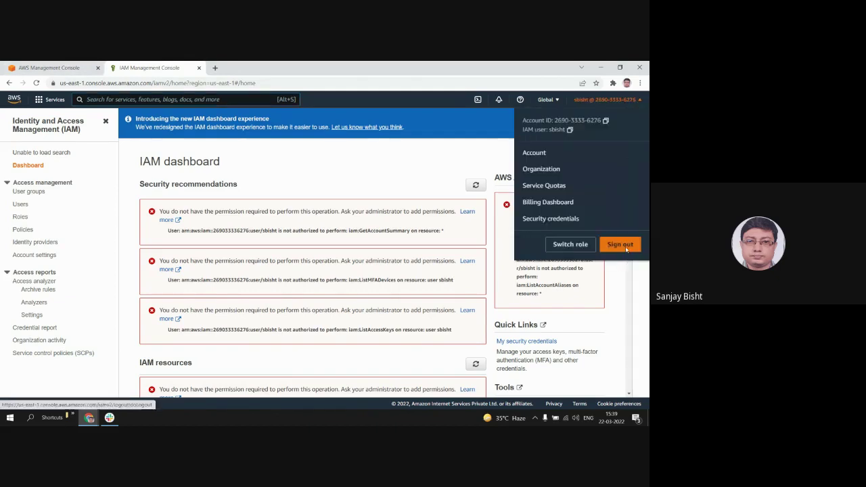
click(625, 248)
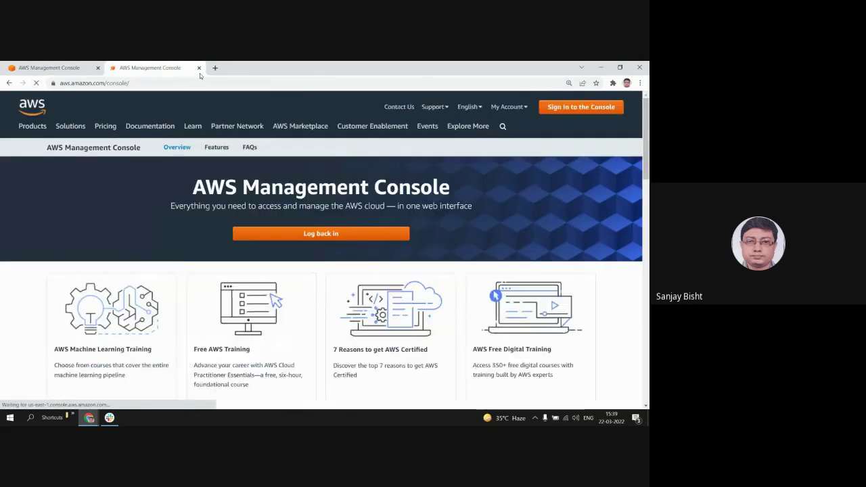
click(199, 67)
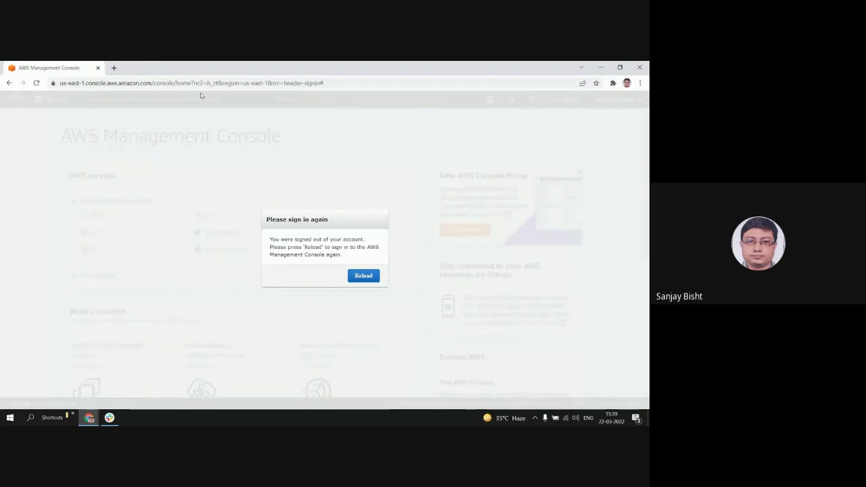
click(362, 281)
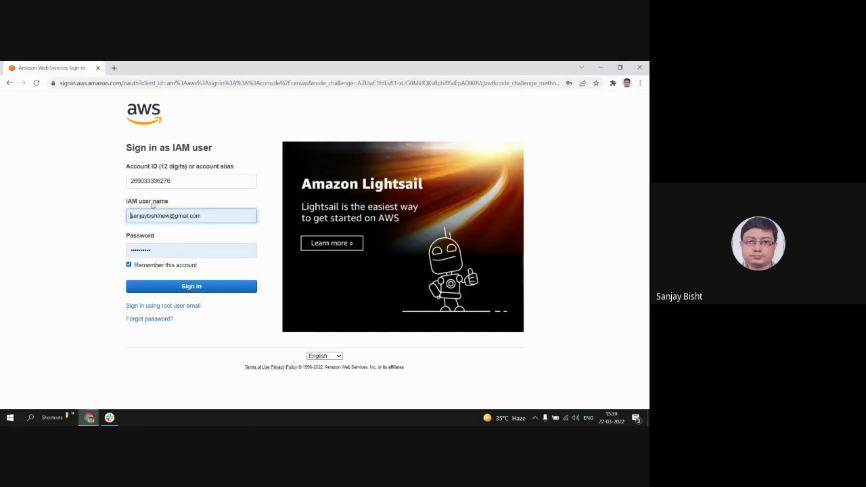
key(alt+Tab)
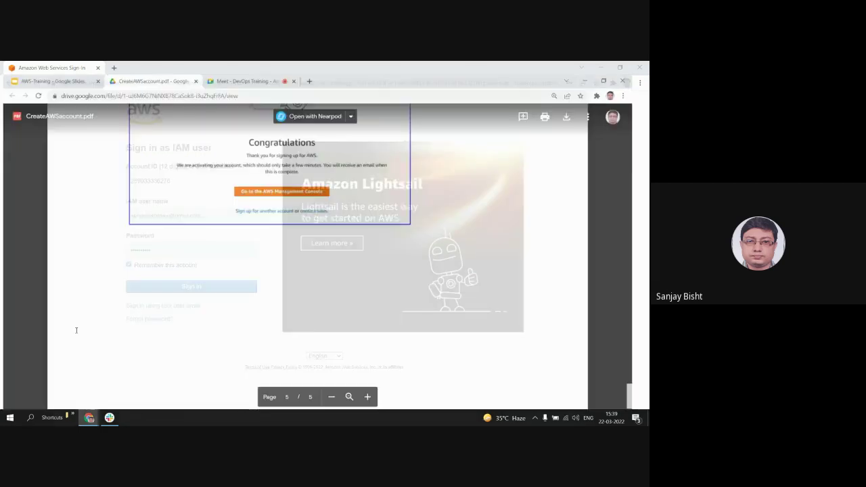
Step: Stop presenting the screen in the Google Meet call
click(251, 68)
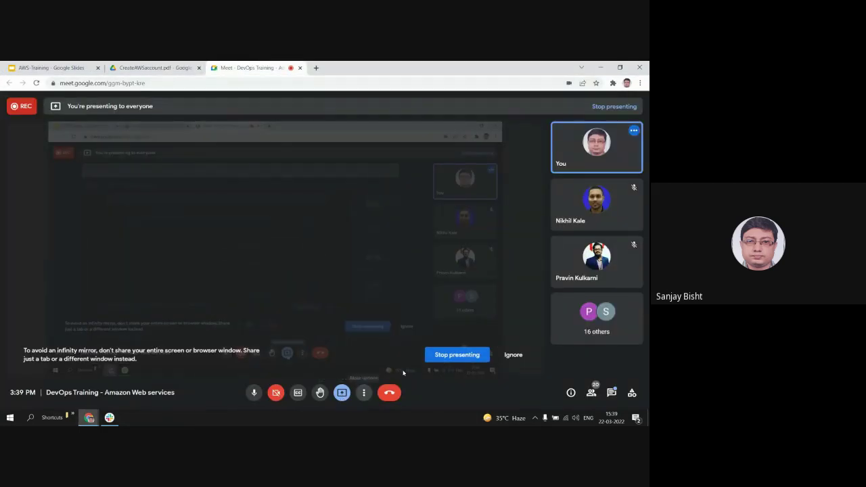
click(457, 355)
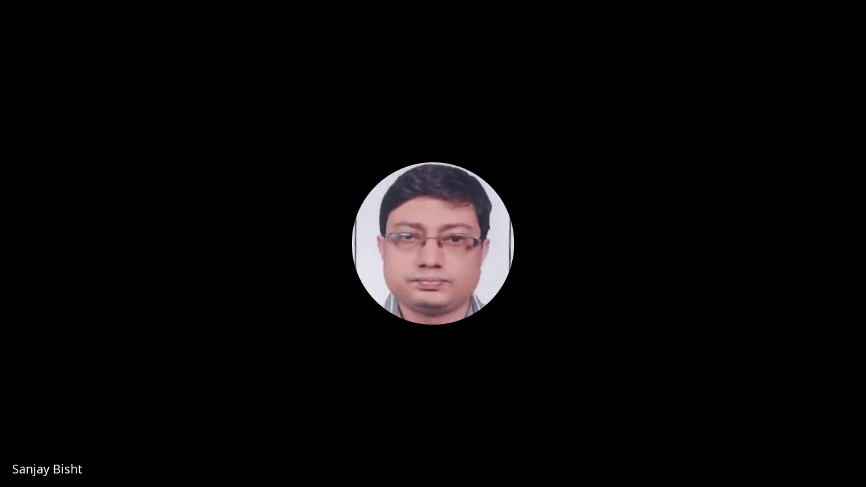
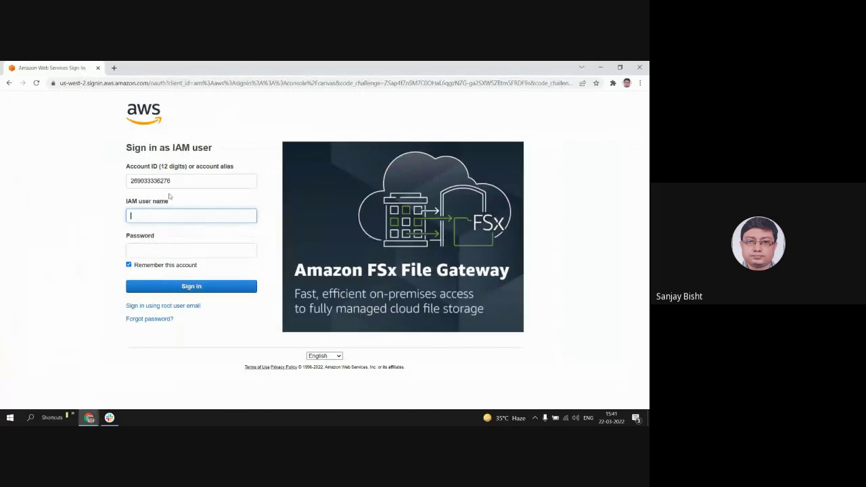
Step: Choose root-user sign-in and enter the account email address
click(161, 308)
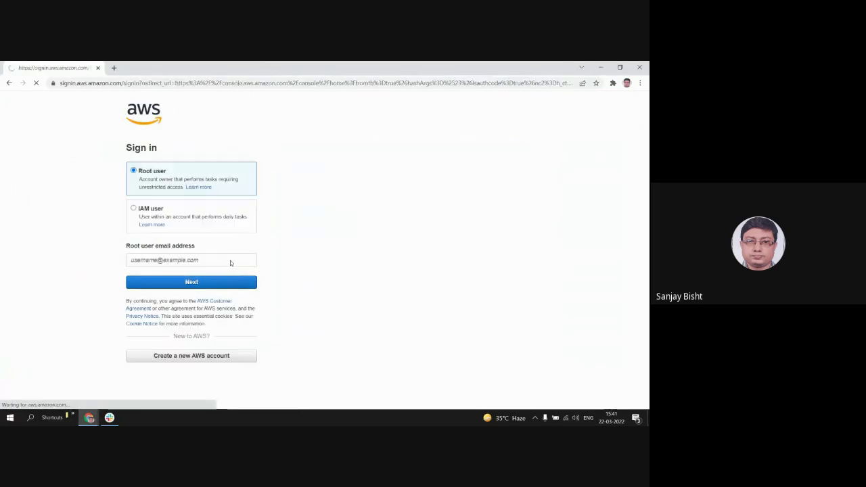
click(200, 284)
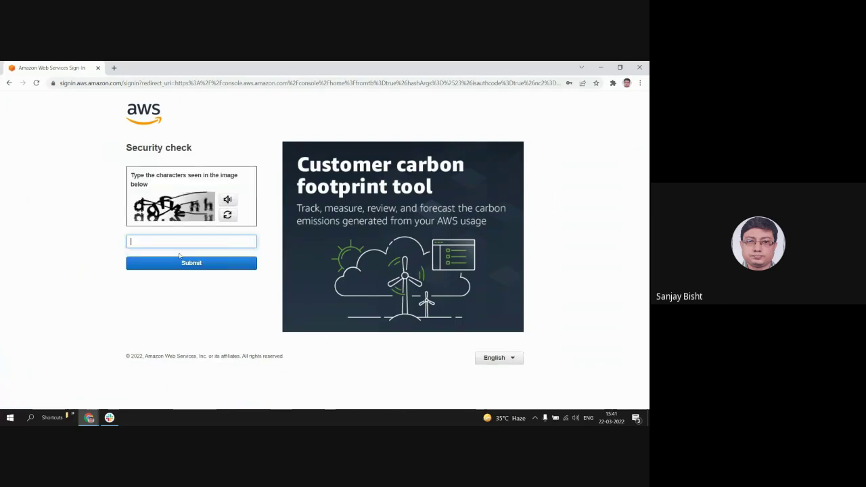
text(dg)
Step: Load a new security check image, submit its characters, and sign in with the account password
click(228, 215)
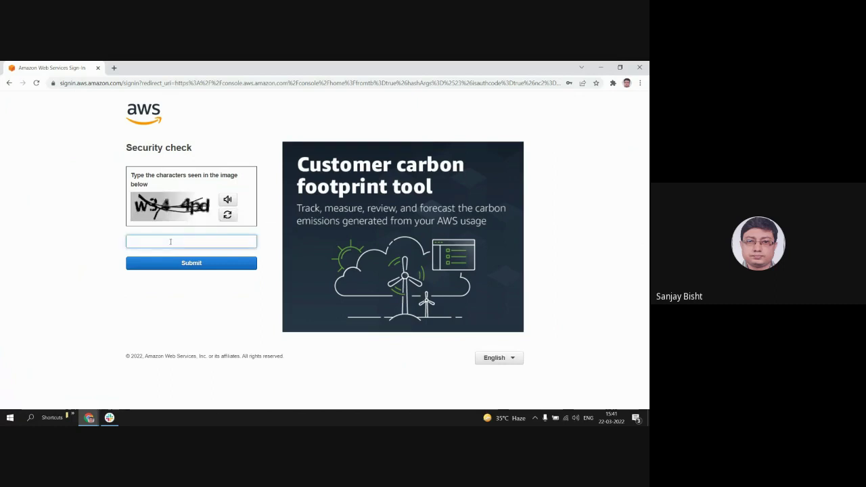
text(w3)
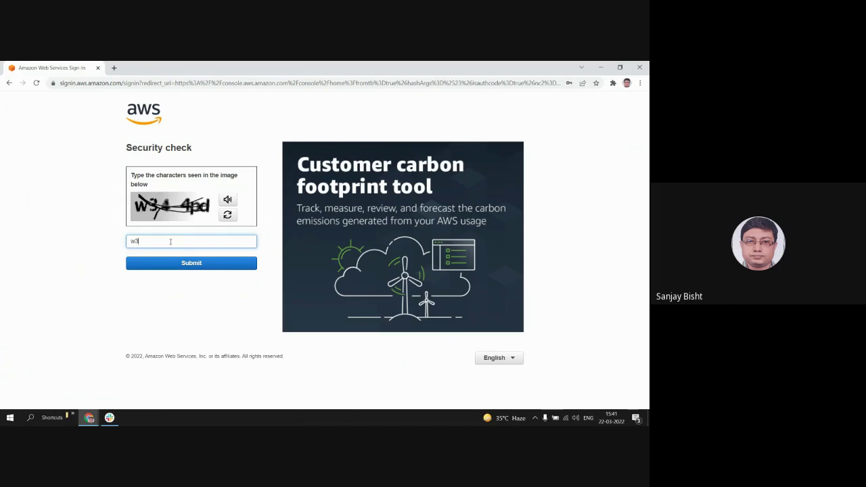
text(44pd)
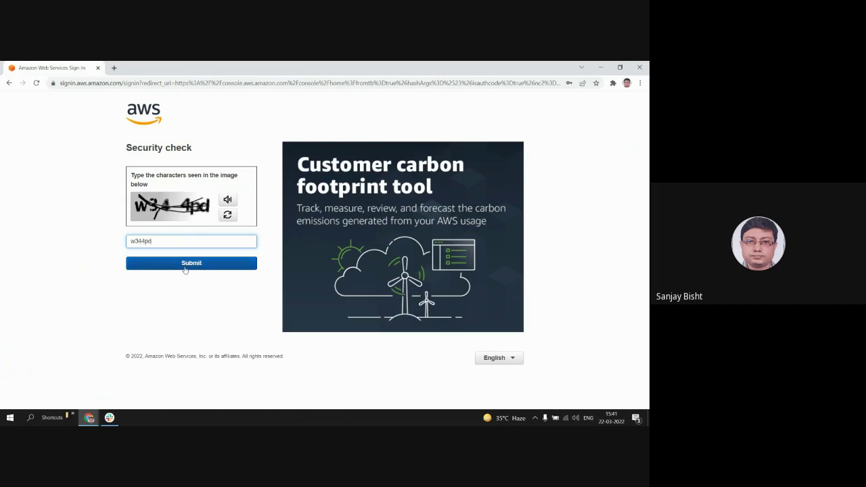
click(184, 264)
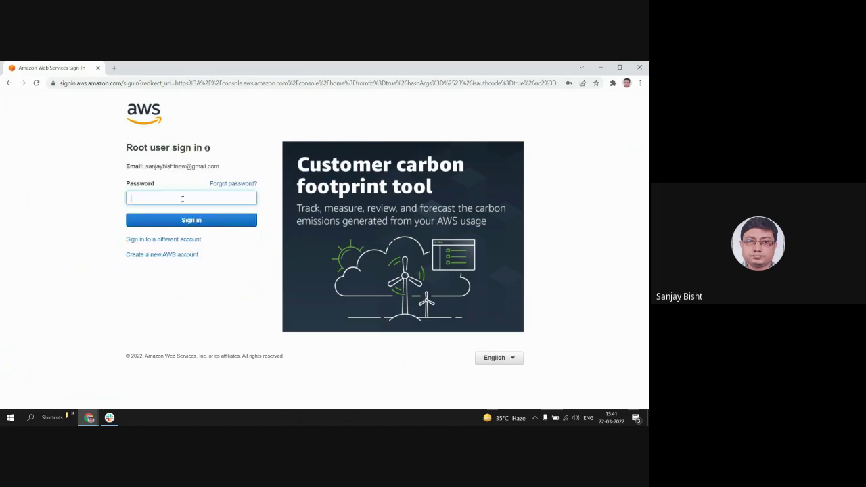
text(•••••••••••)
key(Return)
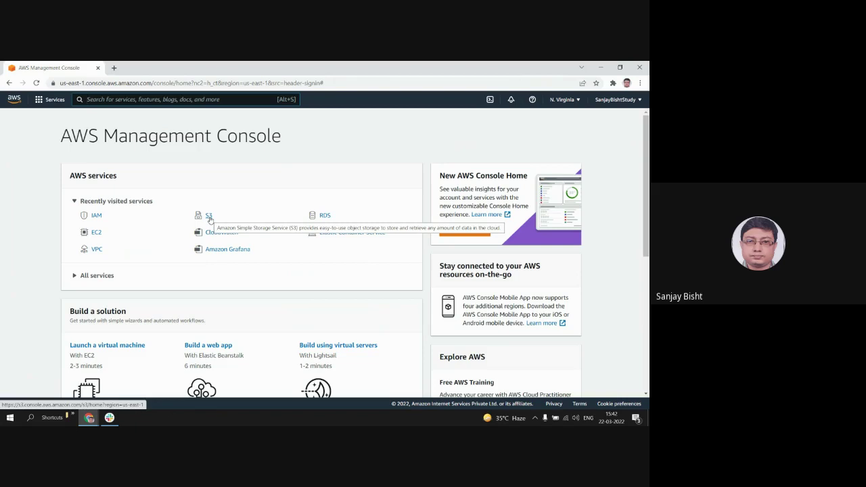
Step: Open EC2 in a new tab and enlarge the page zoom two steps
ctrl+click(96, 234)
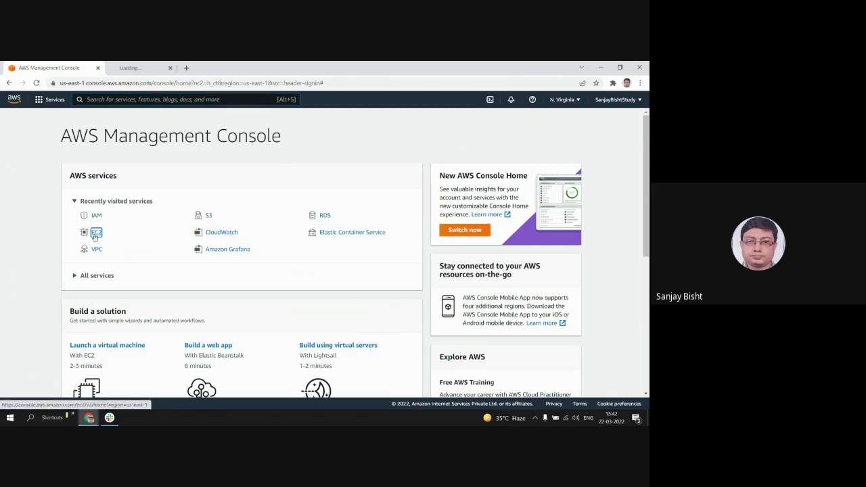
click(142, 67)
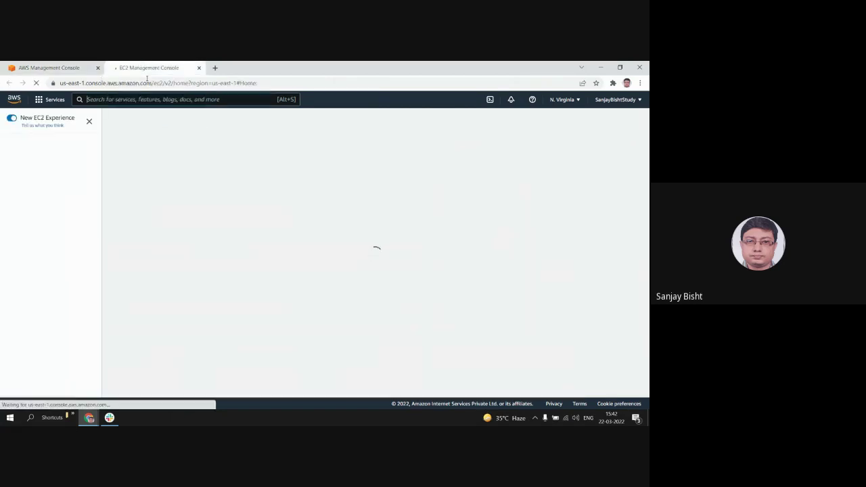
key(ctrl+plus)
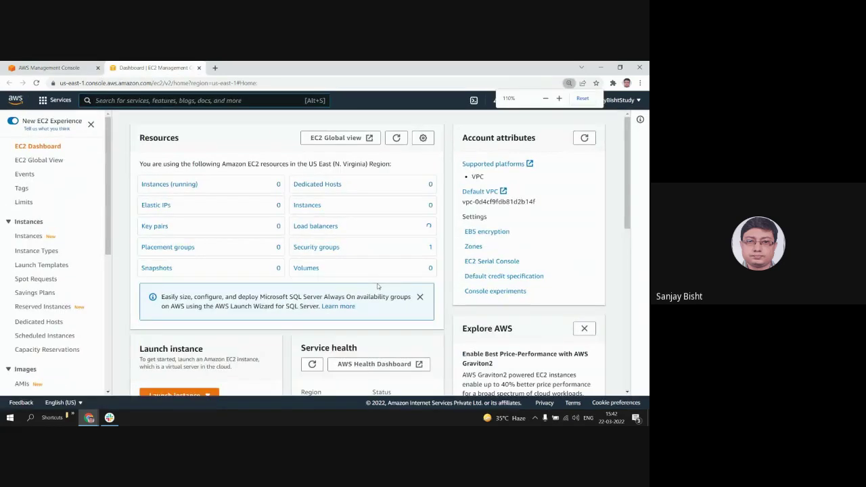
key(ctrl+plus)
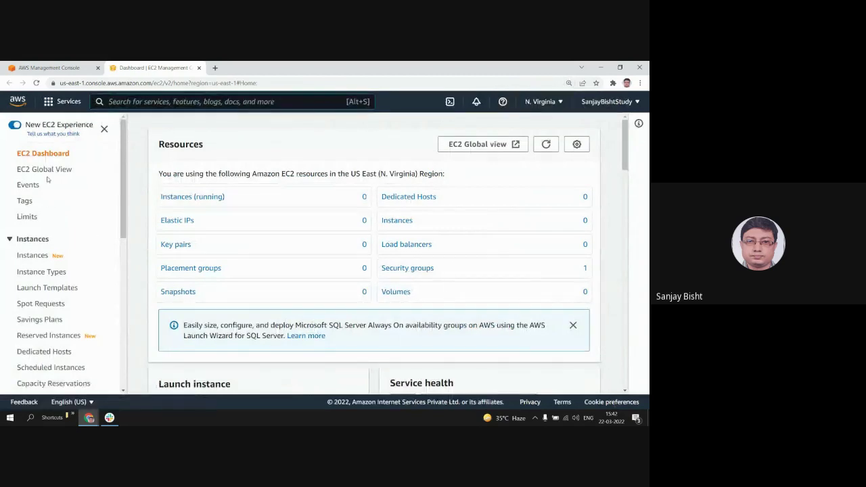
Step: Search 'EC2' from the console home, open its dashboard, and close the duplicate tab
click(49, 67)
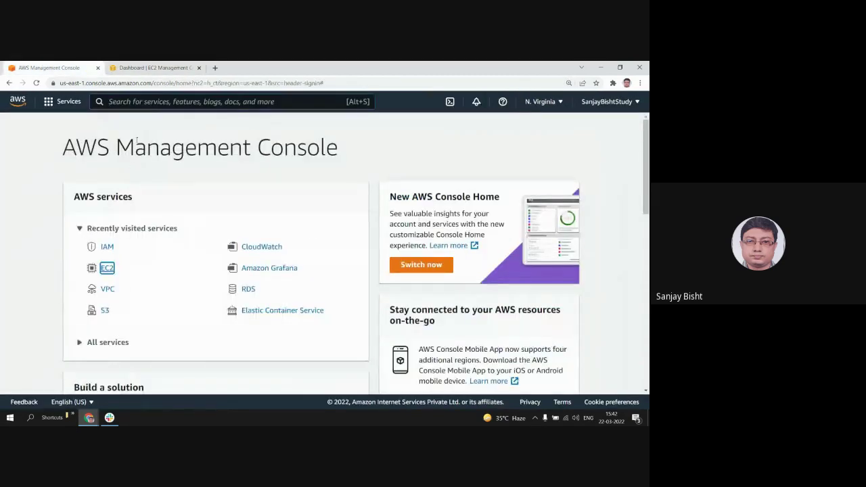
click(128, 100)
text(EC2)
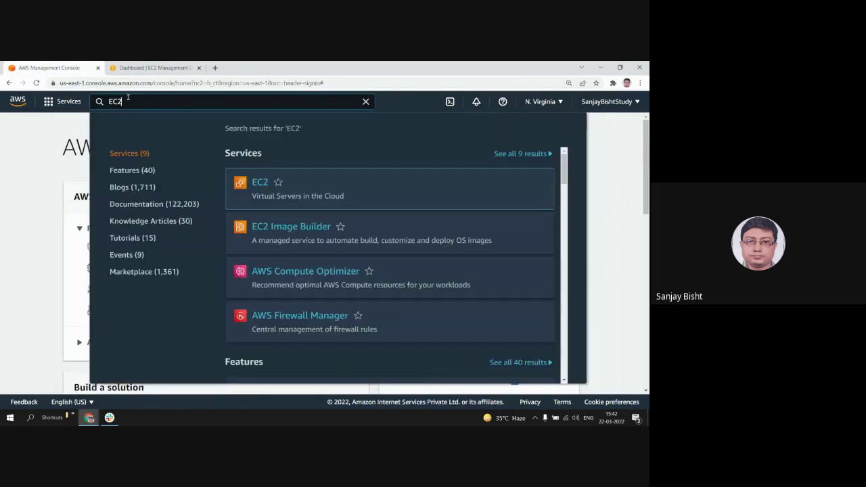
click(258, 185)
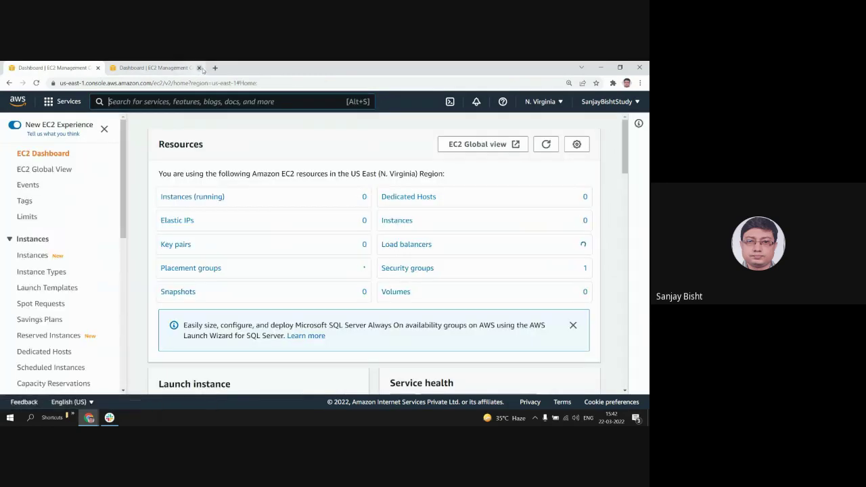
click(199, 67)
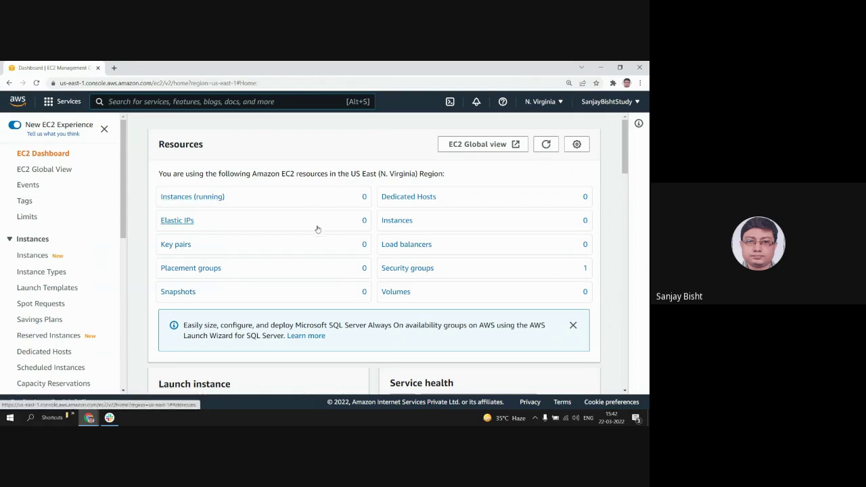
Step: From running Instances, launch a new instance, reset zoom, and select Amazon Linux 2 AMI (Kernel 5.10)
click(186, 199)
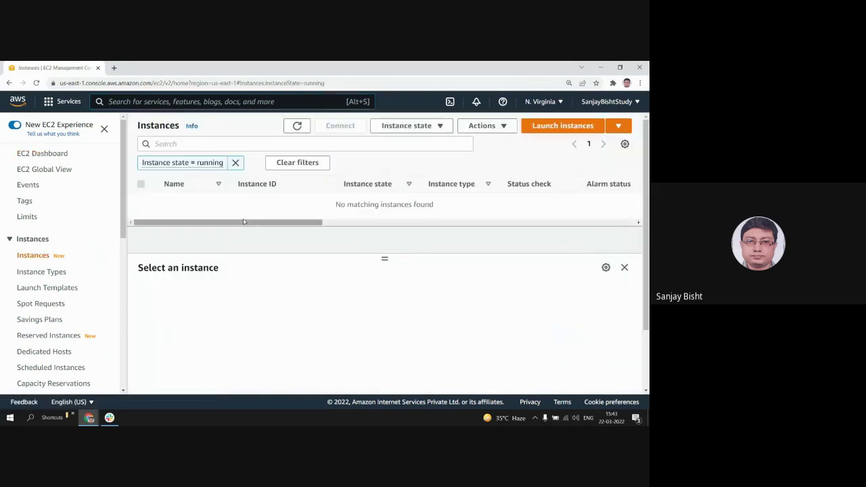
click(563, 128)
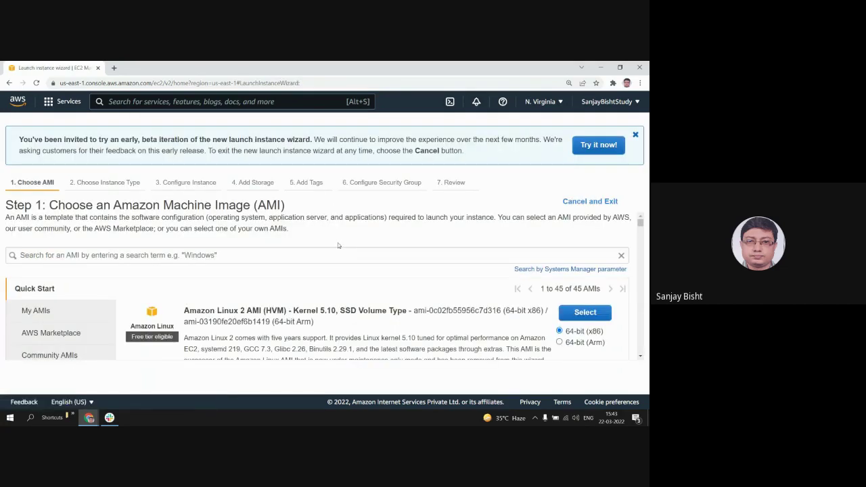
key(ctrl+minus)
key(ctrl+minus)
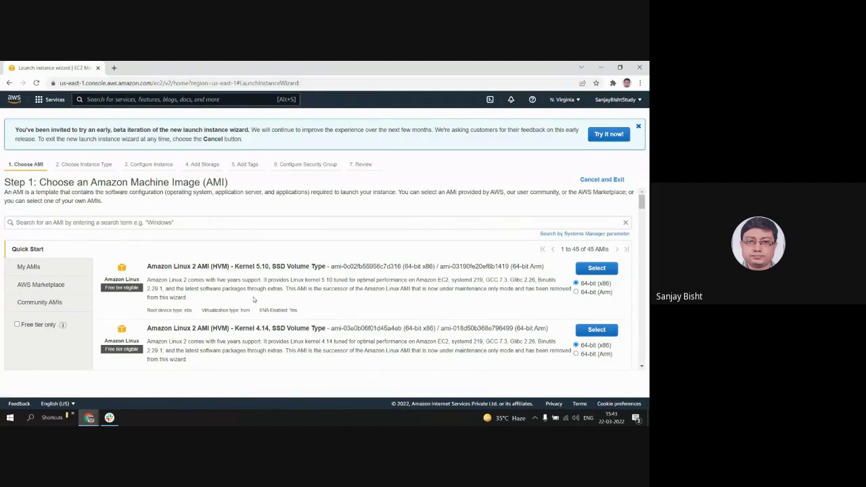
scroll(254, 299, down, 3)
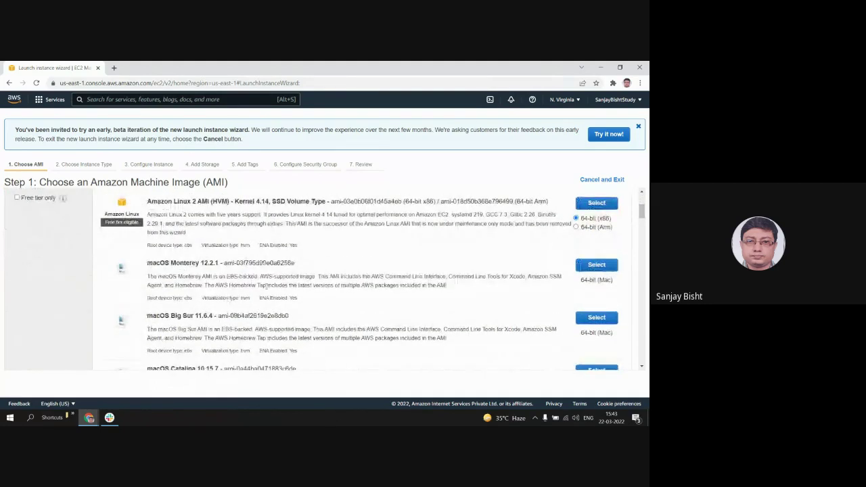
scroll(266, 289, down, 3)
scroll(266, 289, down, 4)
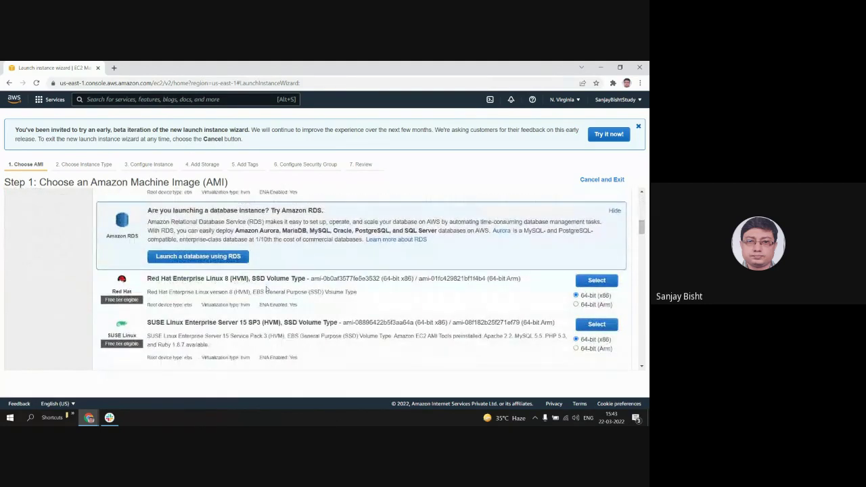
scroll(231, 306, down, 2)
scroll(203, 304, up, 15)
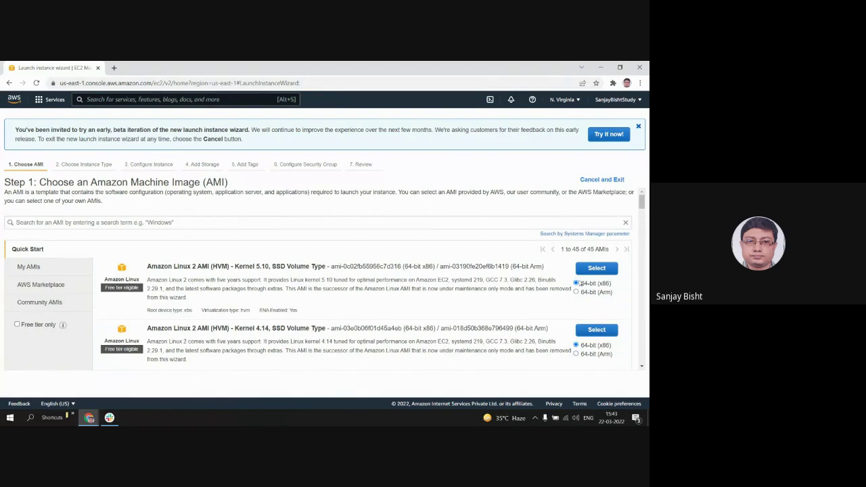
click(598, 269)
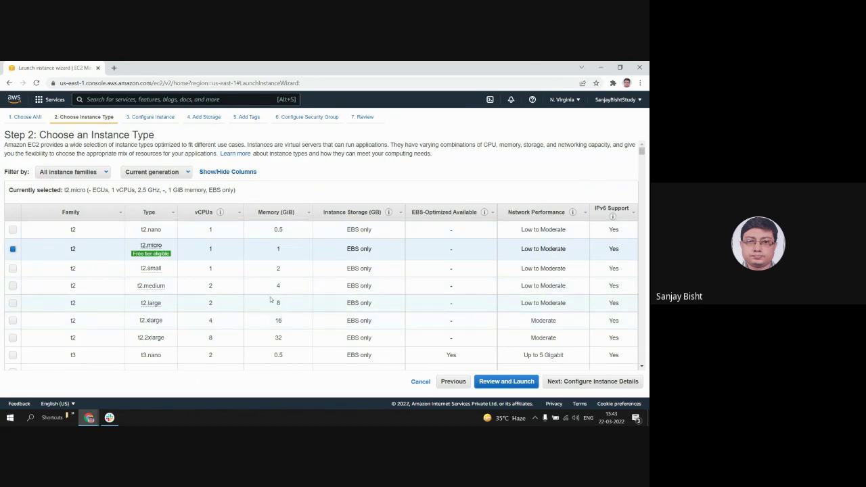
Step: Keep the free-tier-eligible t2.micro type and proceed to Configure Instance Details
scroll(270, 296, down, 15)
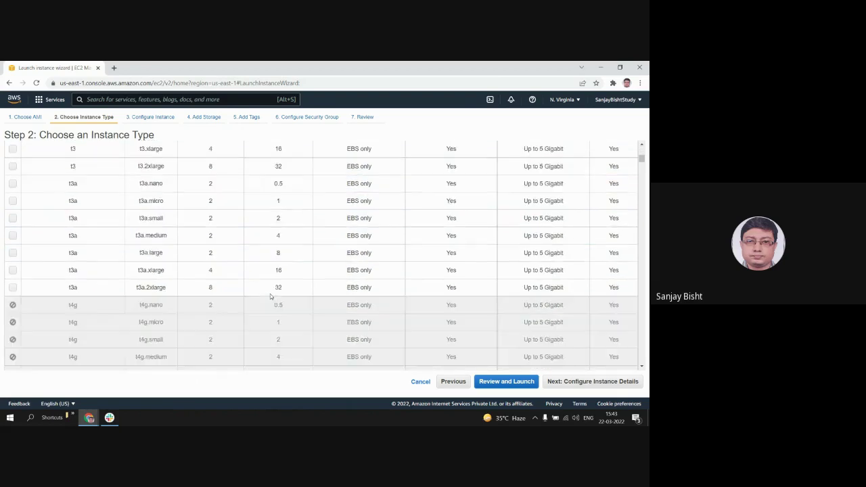
scroll(270, 295, up, 20)
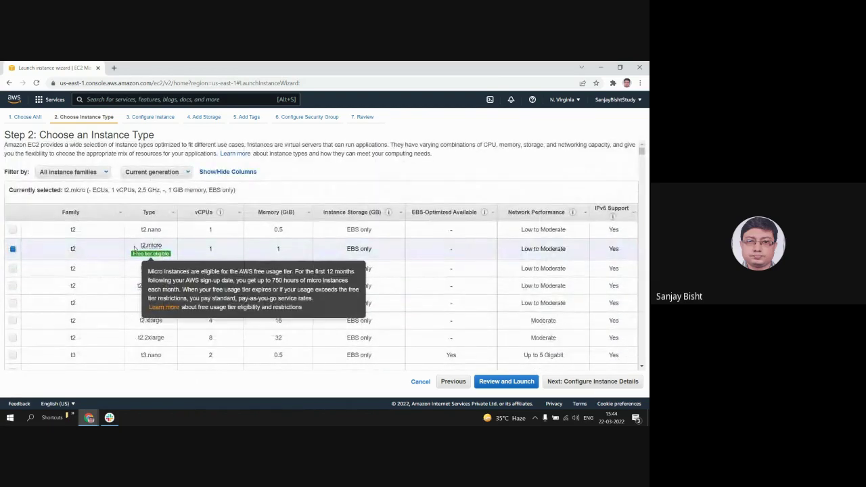
mouse_move(133, 255)
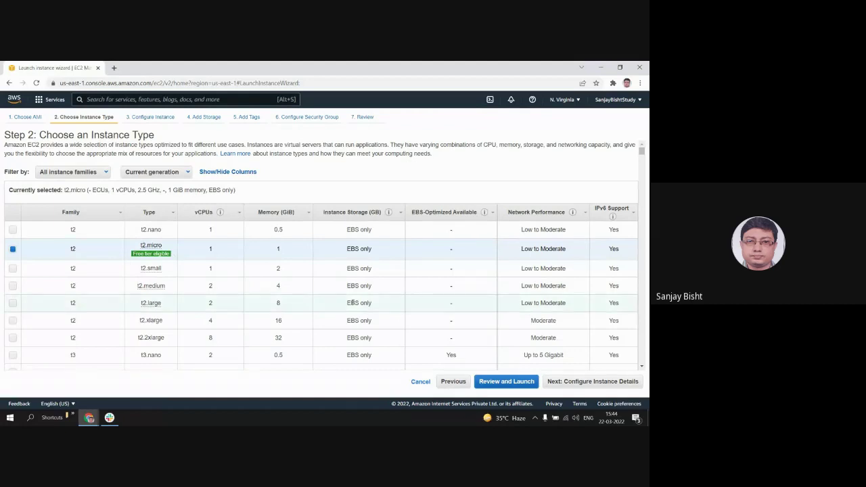
click(568, 382)
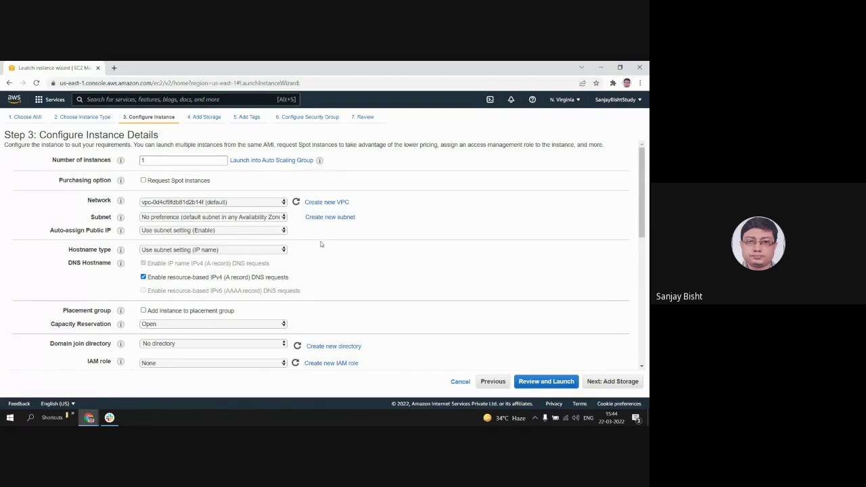
Step: Leave Step 3 details at defaults (1 instance, default VPC) and go to Add Storage
scroll(319, 244, down, 3)
scroll(386, 256, down, 5)
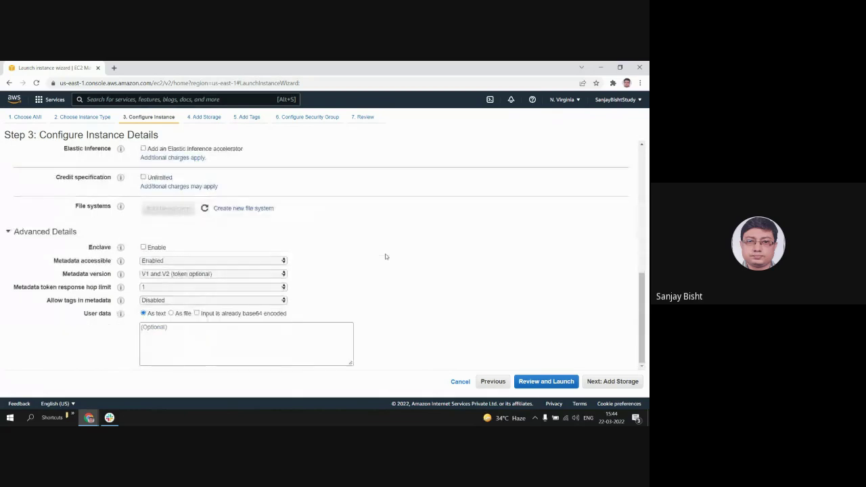
click(615, 381)
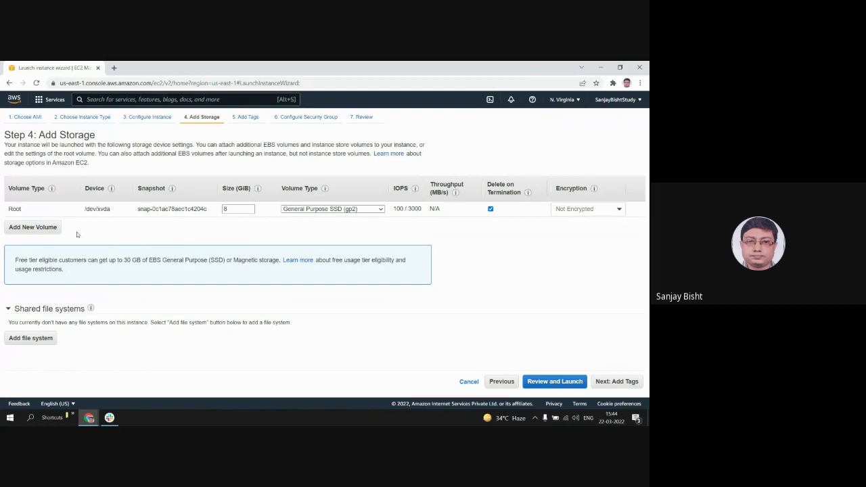
Step: Keep the 8 GiB gp2 root volume, skip tags, and continue to Configure Security Group
click(626, 383)
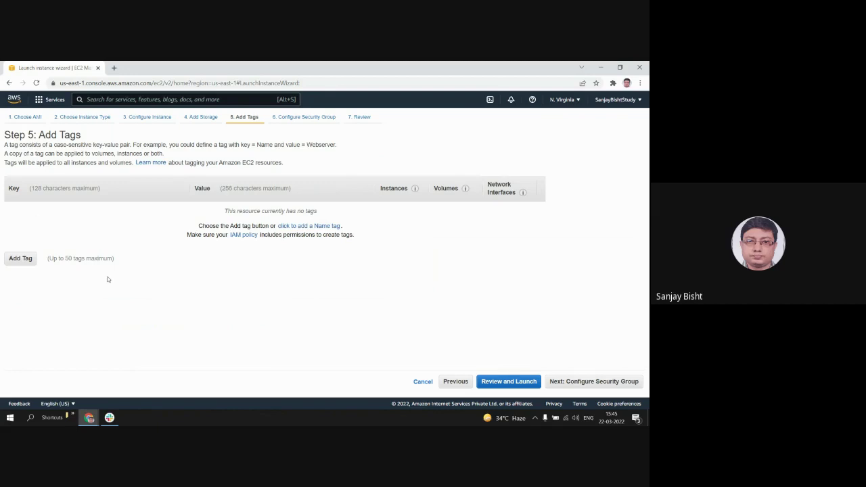
click(583, 386)
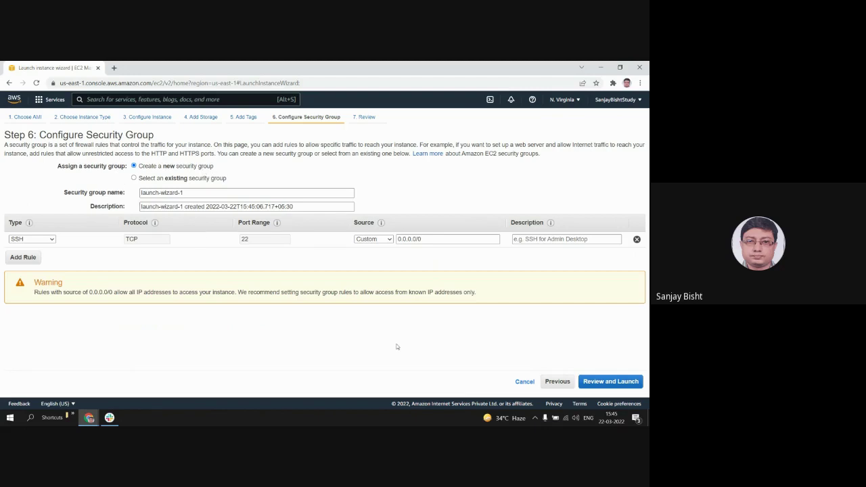
Step: Review and launch the instance, proceeding without a key pair and ticking the acknowledgement
click(609, 383)
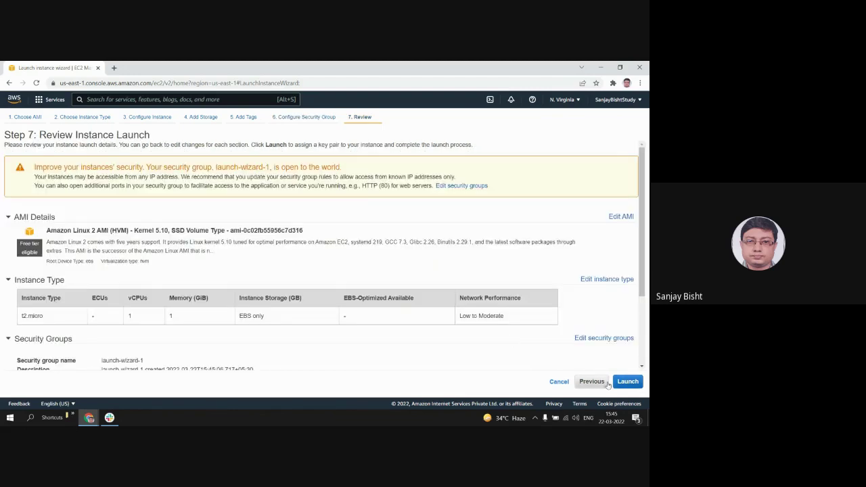
click(627, 382)
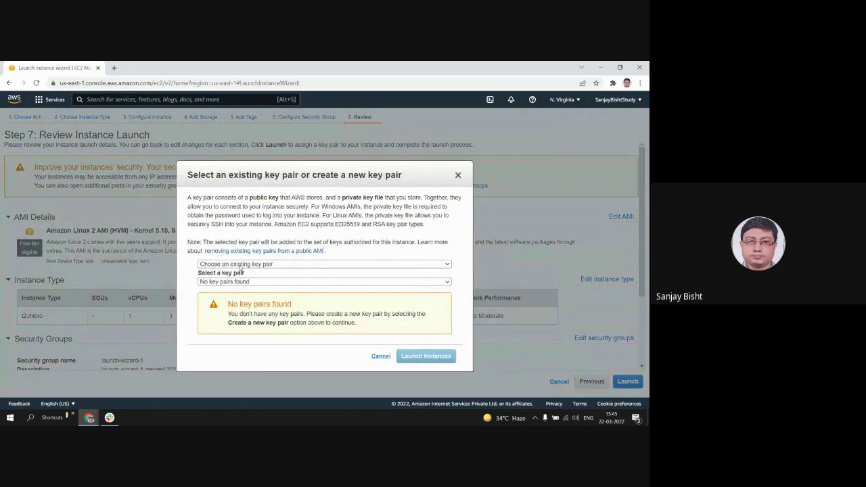
click(245, 266)
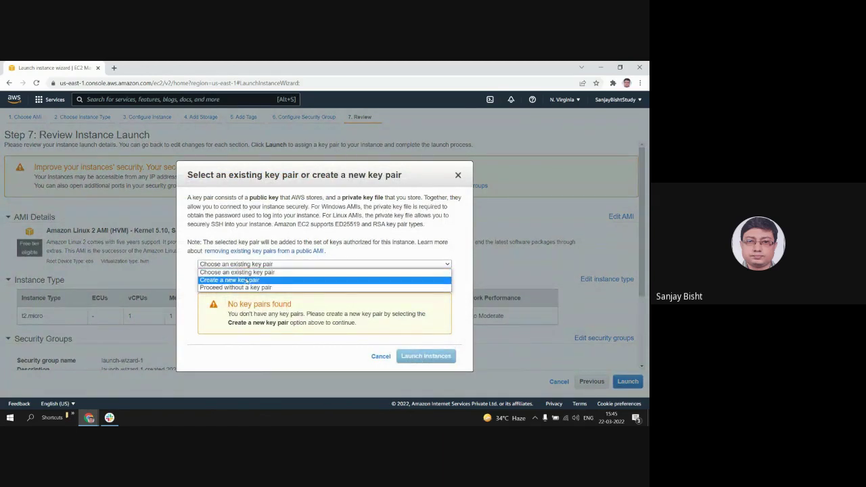
click(247, 279)
click(247, 266)
click(252, 288)
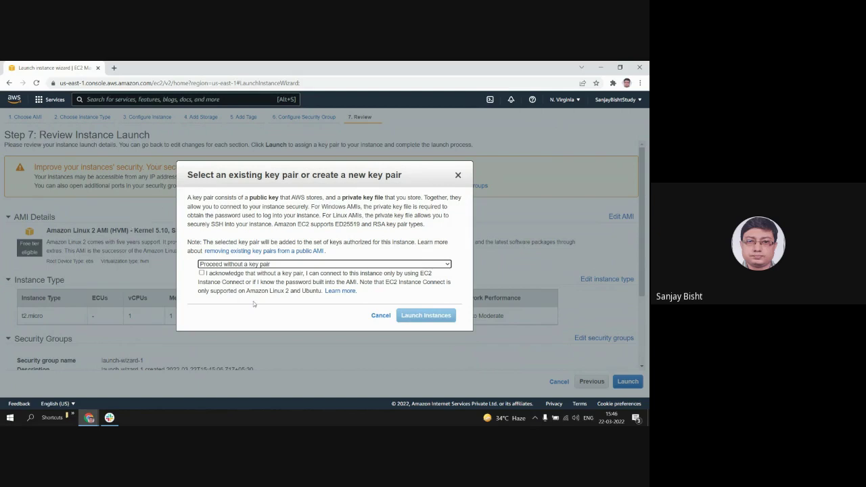
click(201, 273)
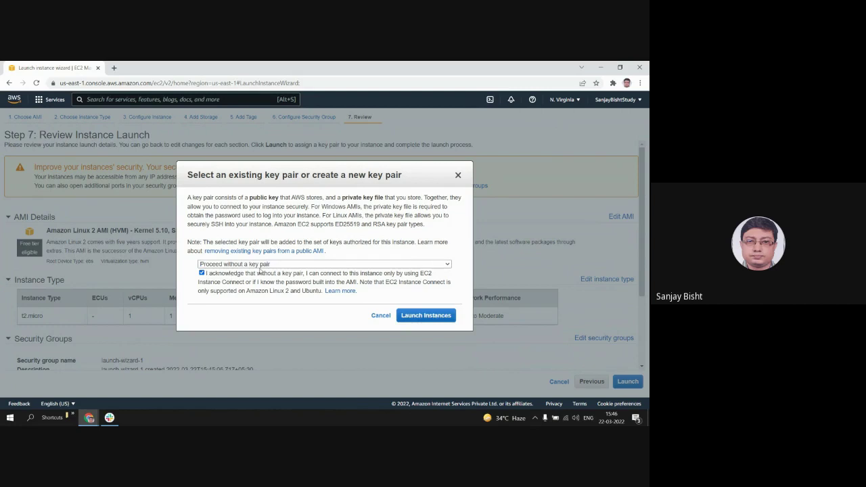
click(425, 316)
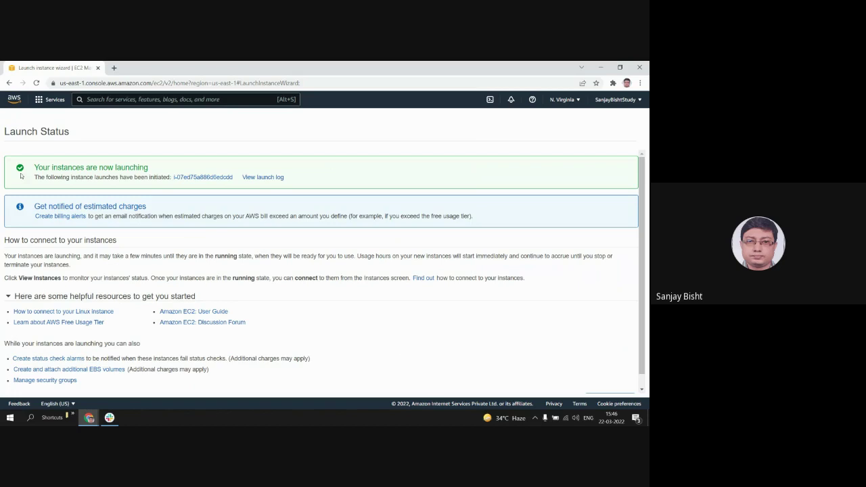
Step: View and refresh the Instances list, then select the new t2.micro instance to show details
scroll(354, 276, down, 1)
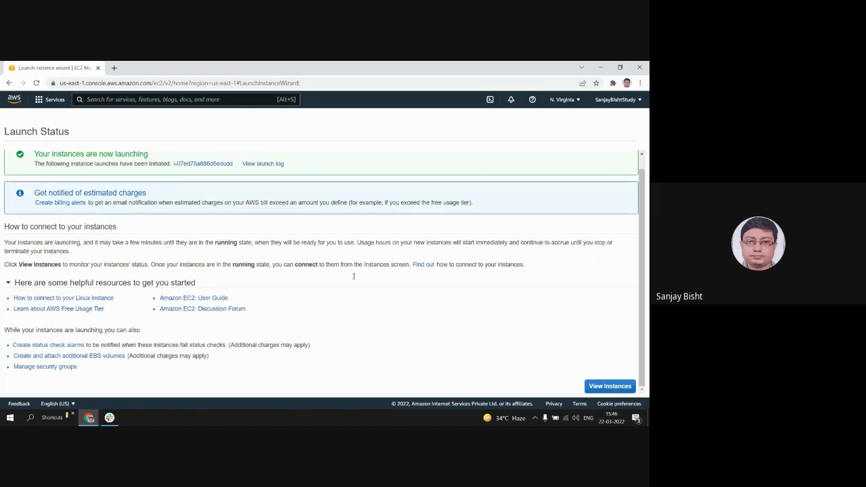
click(609, 385)
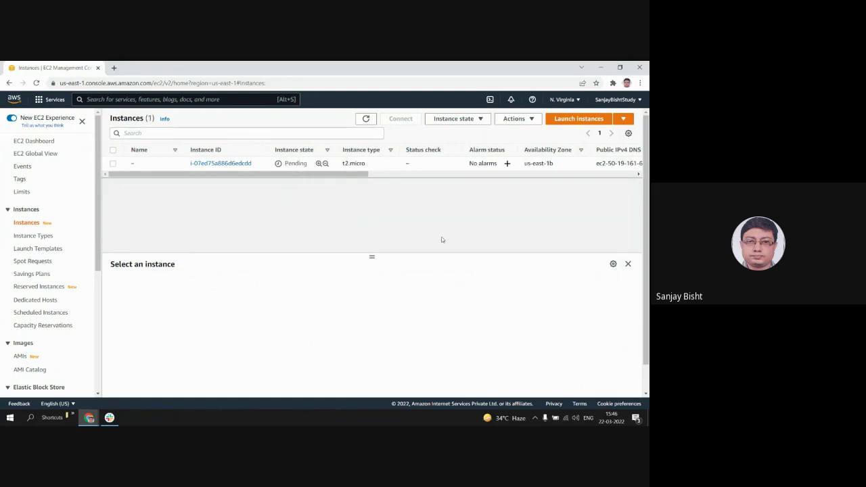
click(365, 120)
drag(273, 166, 189, 165)
click(155, 164)
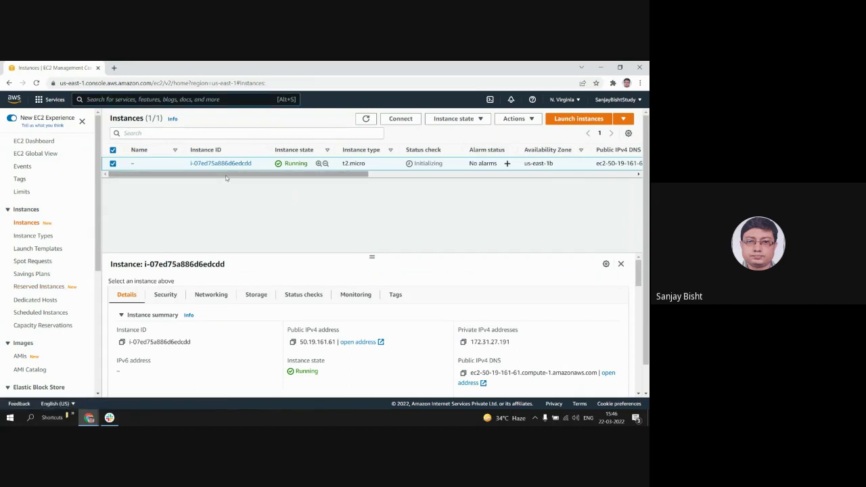
Step: Connect to the instance through EC2 Instance Connect as ec2-user, after checking the Session Manager tab
drag(349, 176, 408, 176)
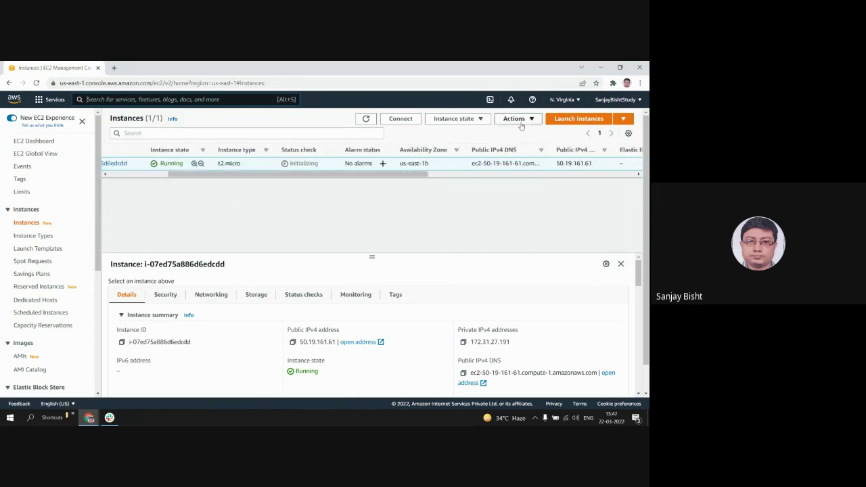
click(529, 120)
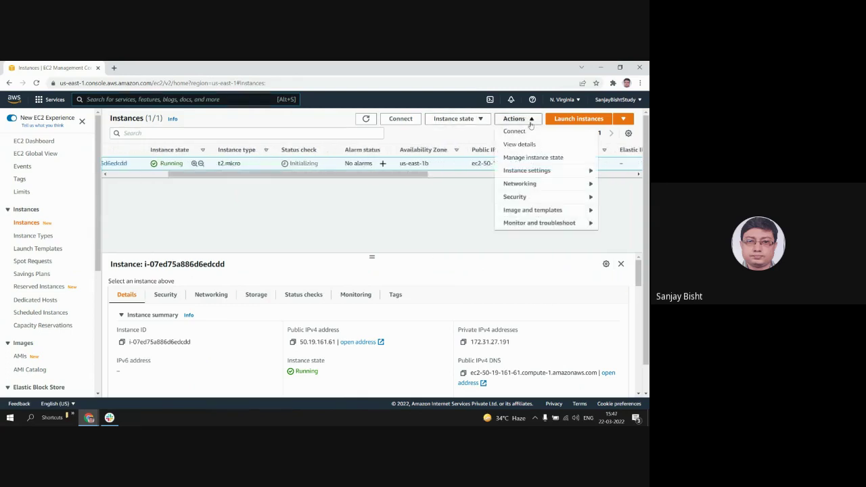
click(530, 132)
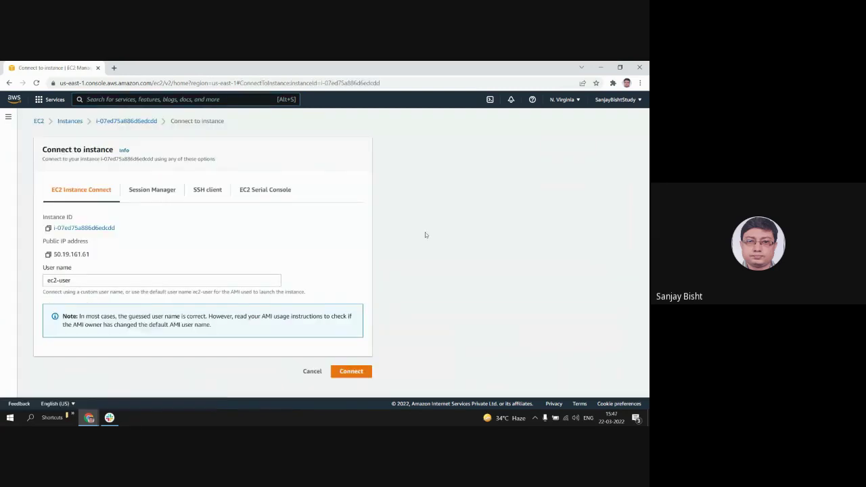
click(147, 191)
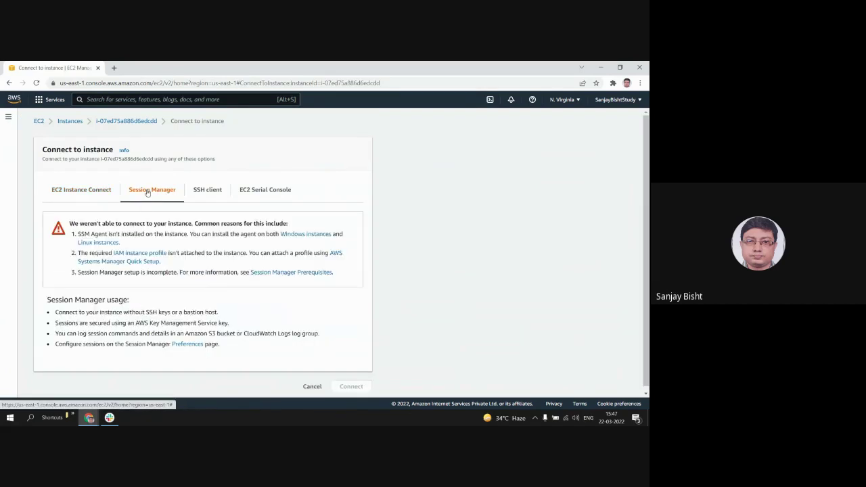
click(79, 193)
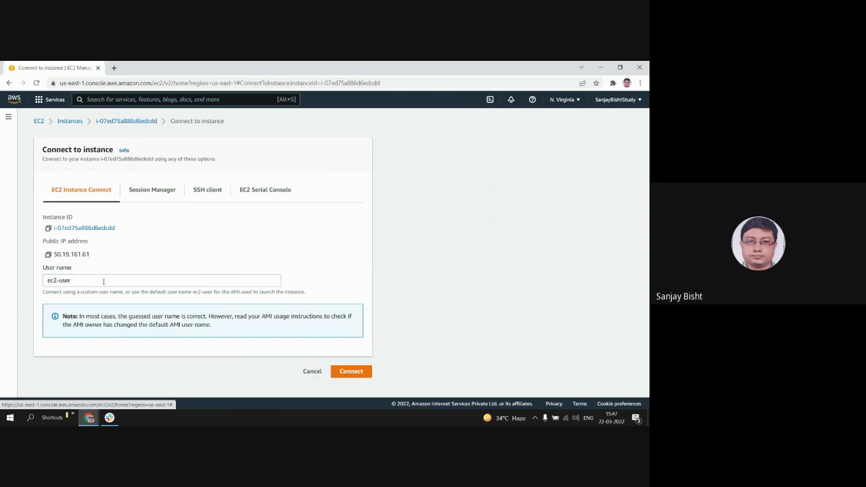
click(350, 372)
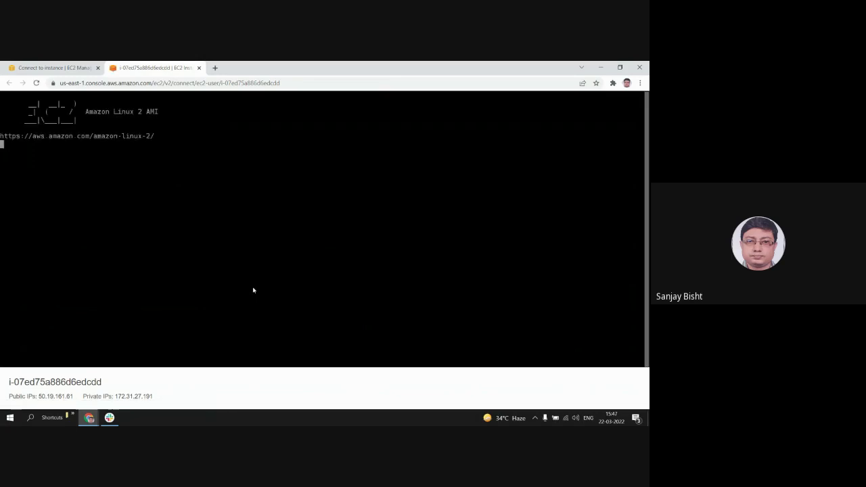
Step: Run 'sudo su' to become root, 'exit' back to ec2-user, and return to the Connect page tab
text(sudo su)
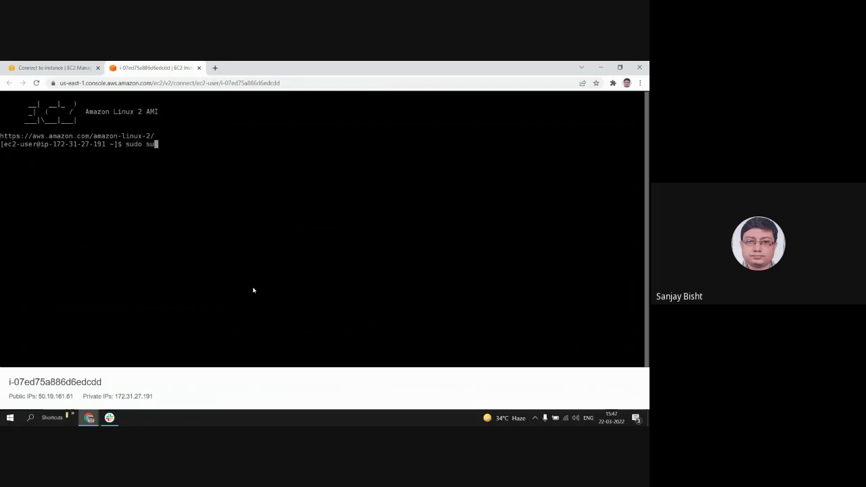
key(Return)
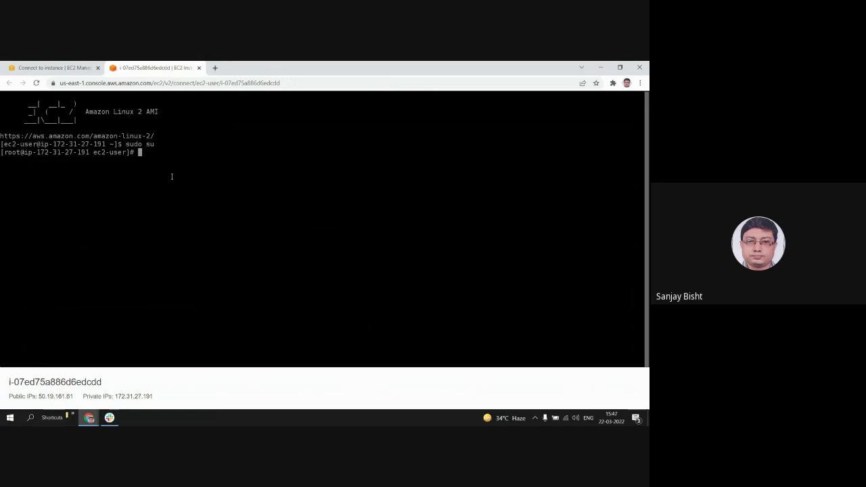
text(exit)
key(Return)
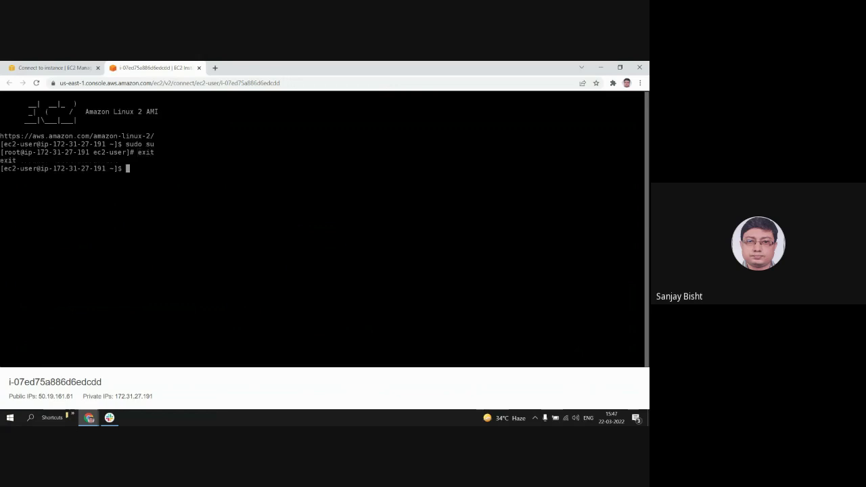
click(31, 62)
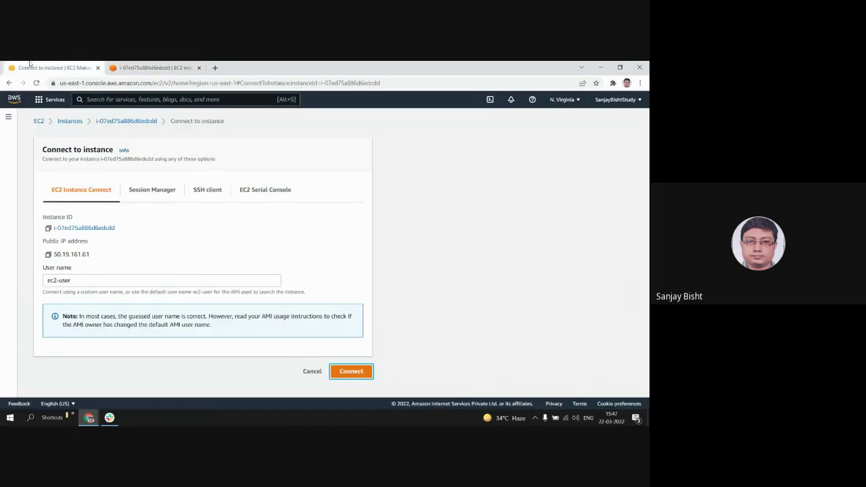
Step: Log out of the instance terminal with exit and close the terminal tab
click(310, 371)
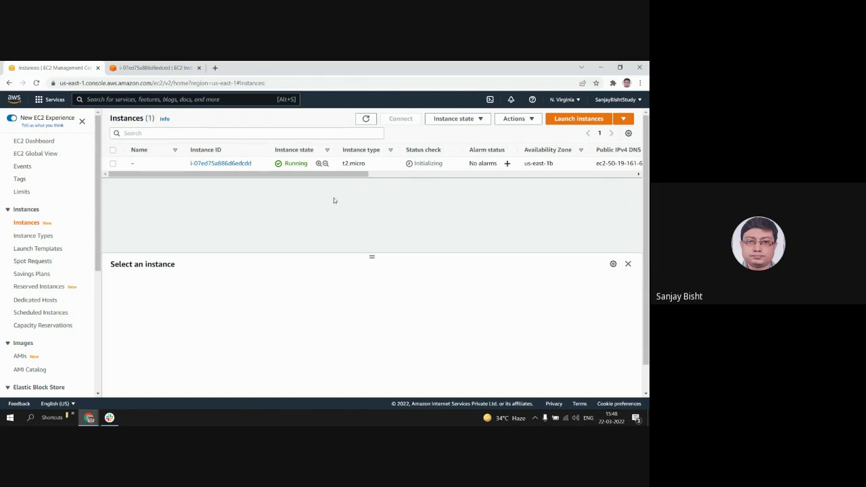
click(481, 119)
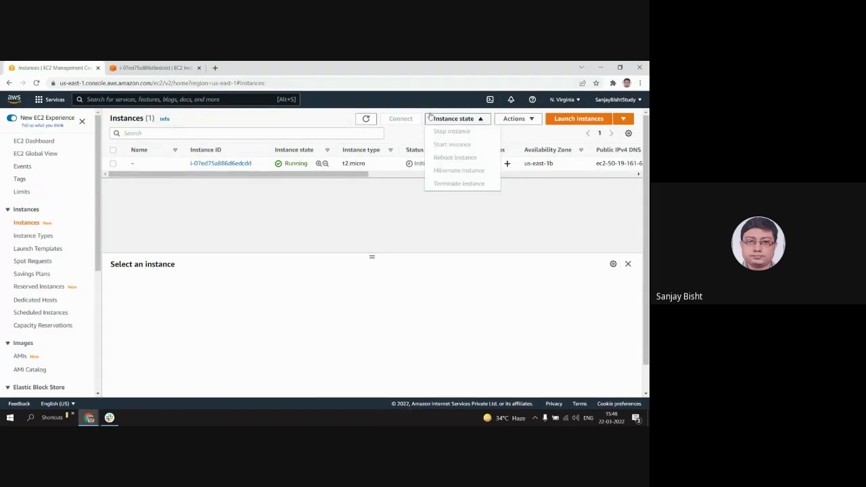
click(154, 65)
text(exit)
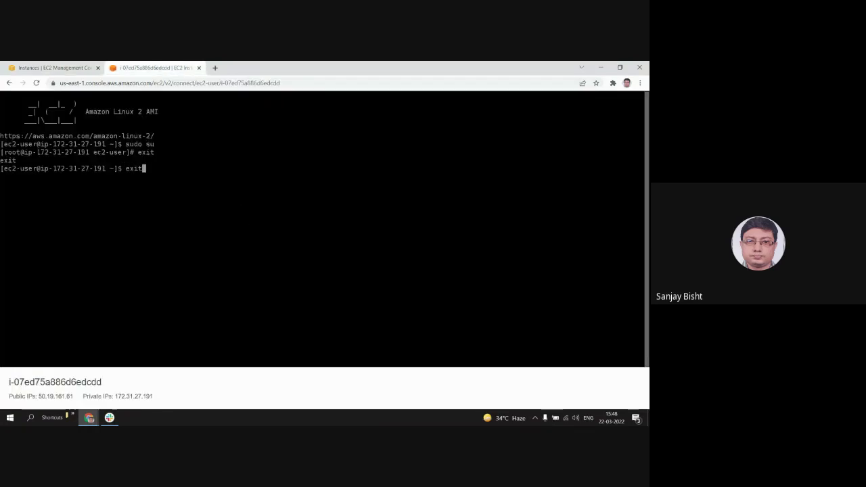
key(Return)
click(199, 68)
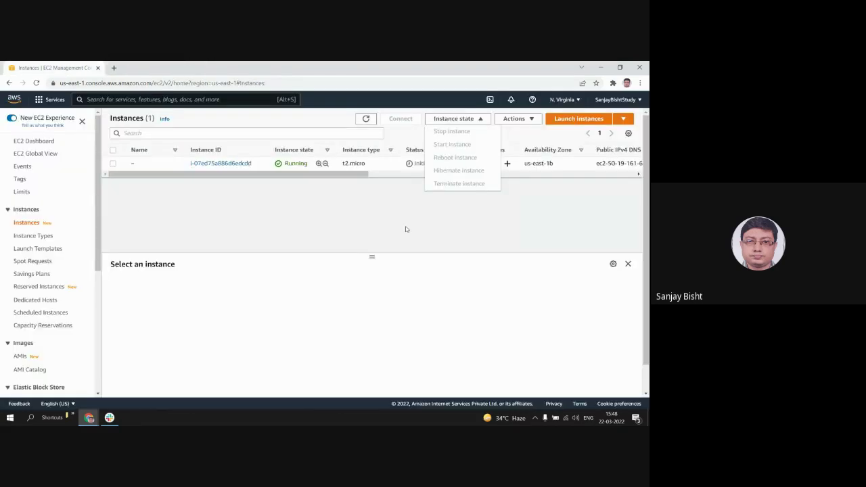
Step: Refresh the Instances list, select the running instance and show its Instance state options
click(477, 119)
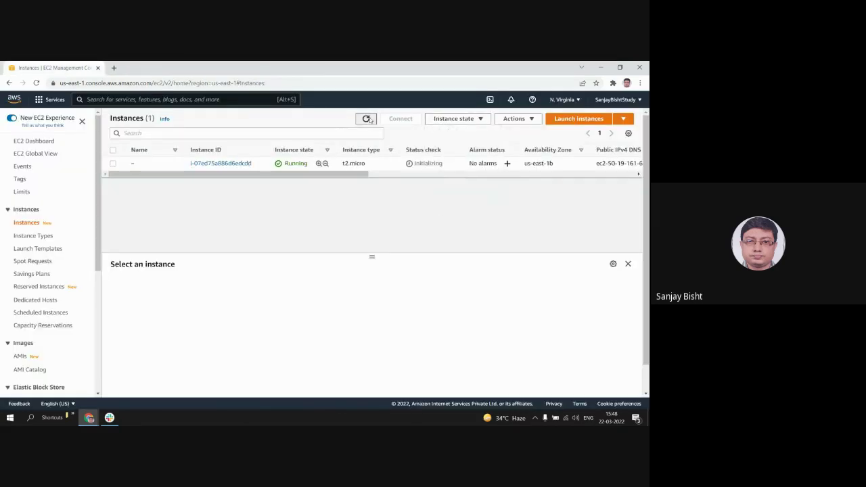
click(369, 119)
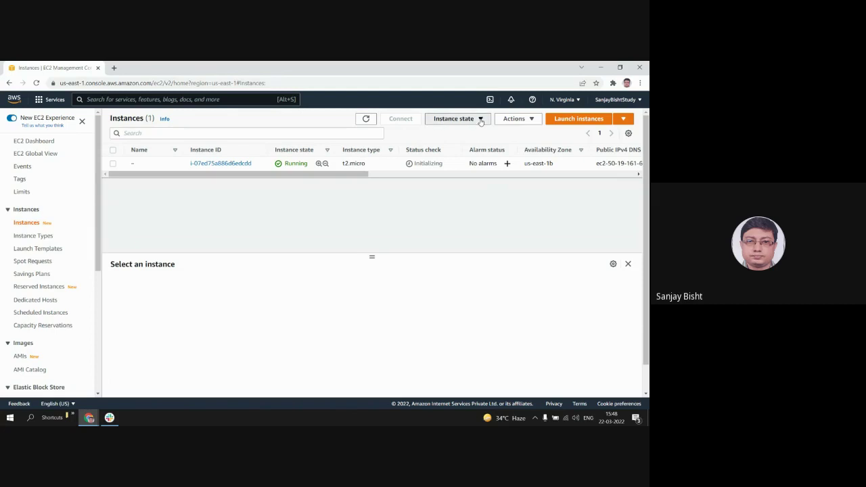
click(480, 120)
click(113, 163)
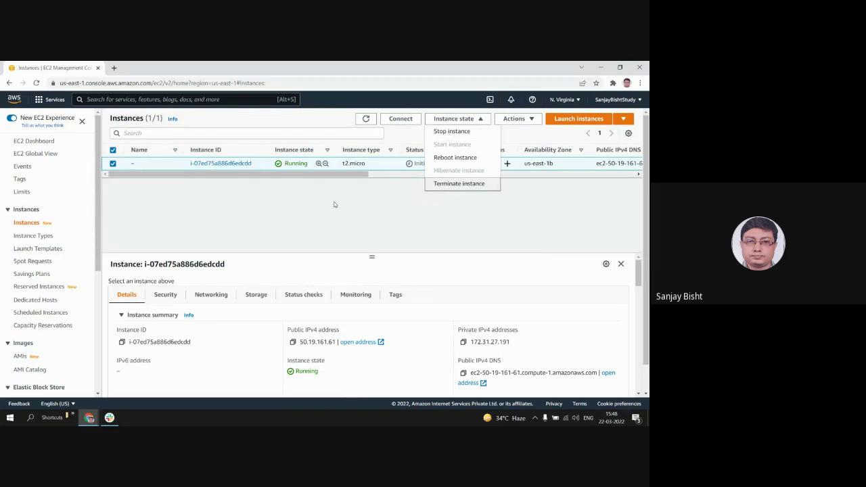
Step: Terminate the t2.micro instance and confirm the termination
click(458, 184)
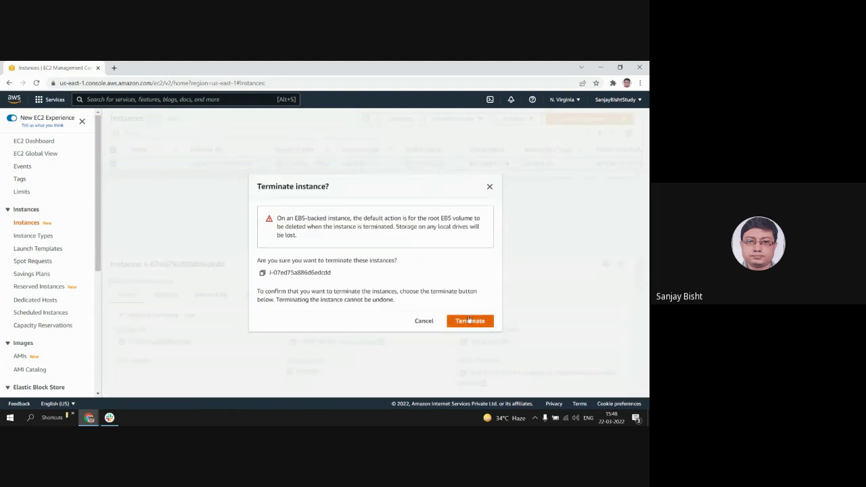
click(470, 322)
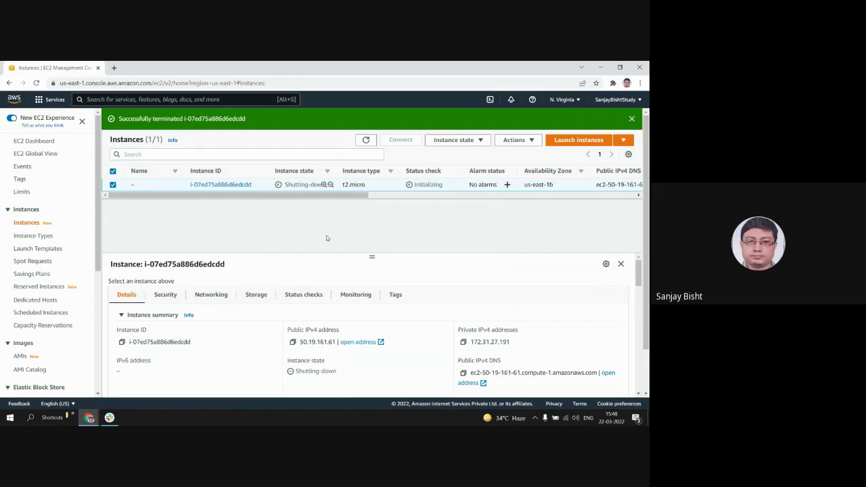
click(39, 100)
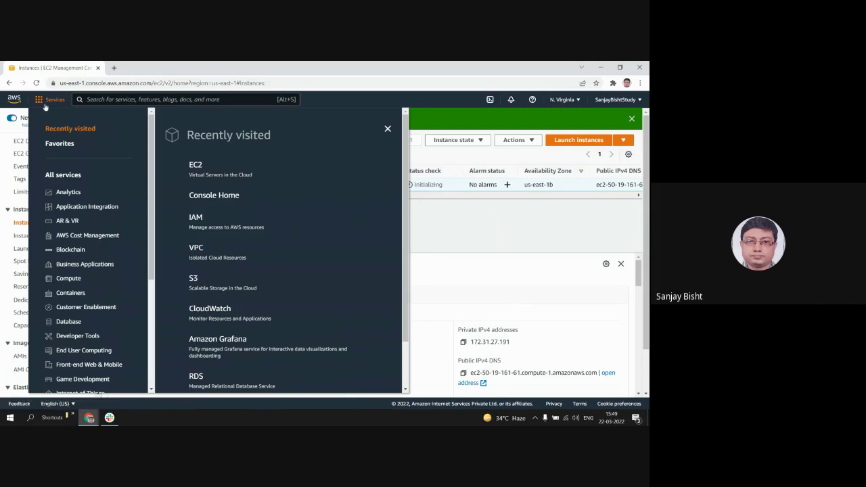
click(39, 101)
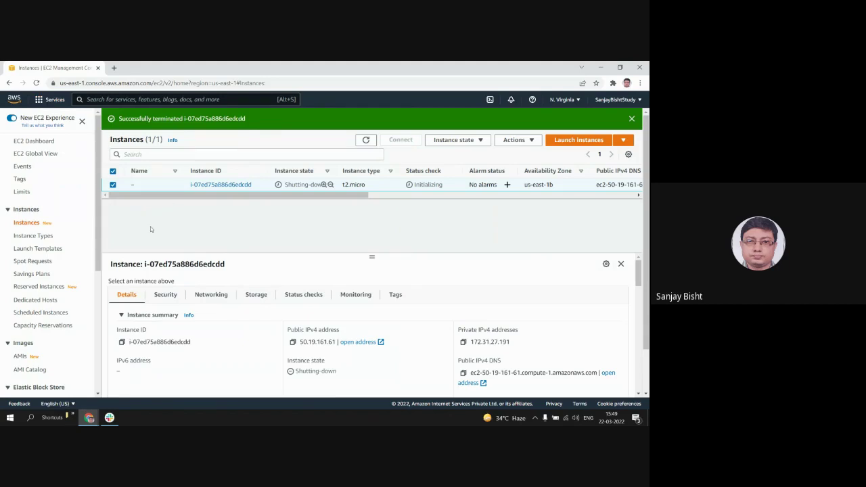
Step: Start the instance launch wizard and browse the machine image list
click(582, 140)
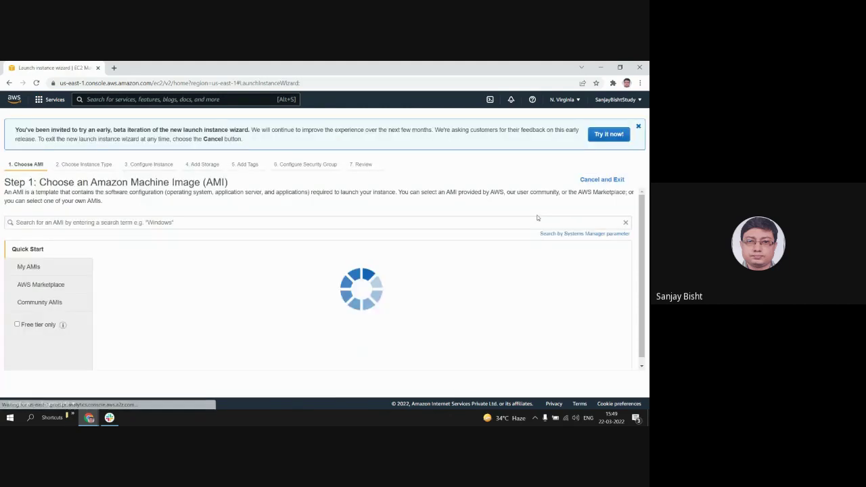
scroll(310, 211, down, 3)
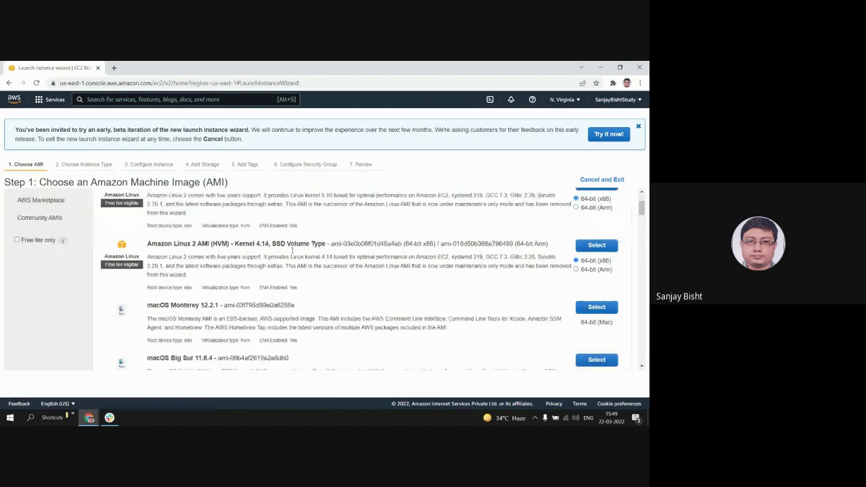
scroll(164, 247, down, 7)
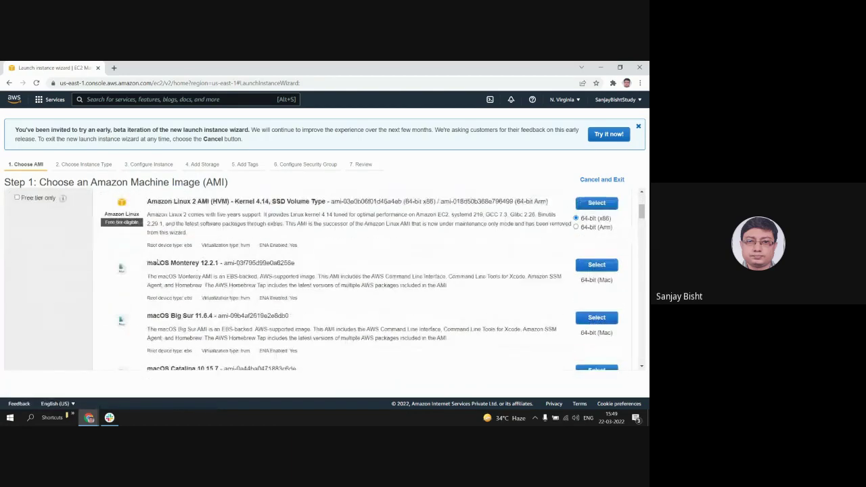
scroll(210, 292, up, 10)
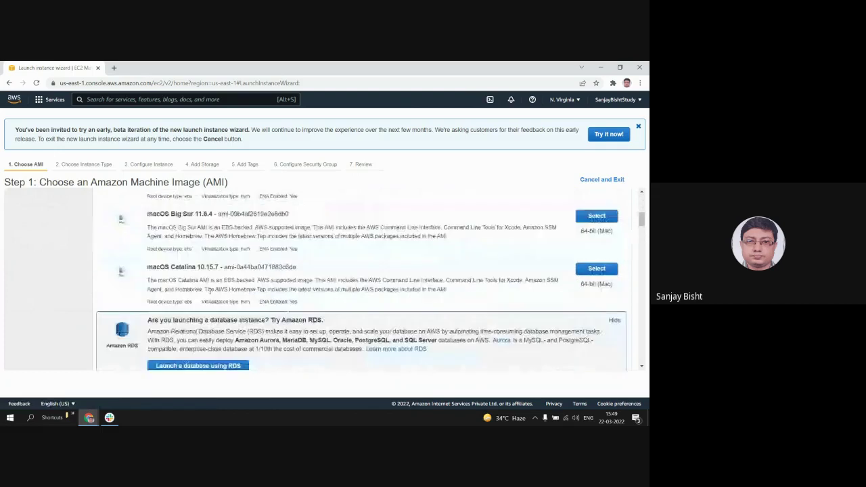
Step: Search the machine images for 'window' to list the Windows AMIs
click(128, 223)
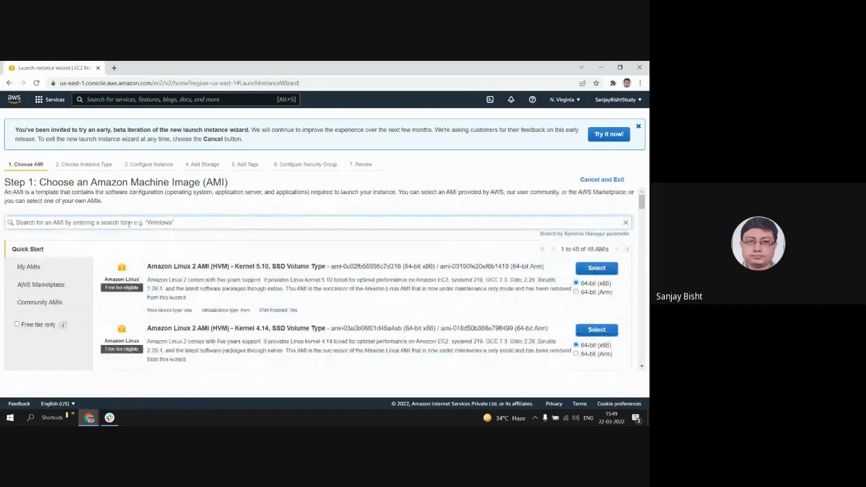
text(wind)
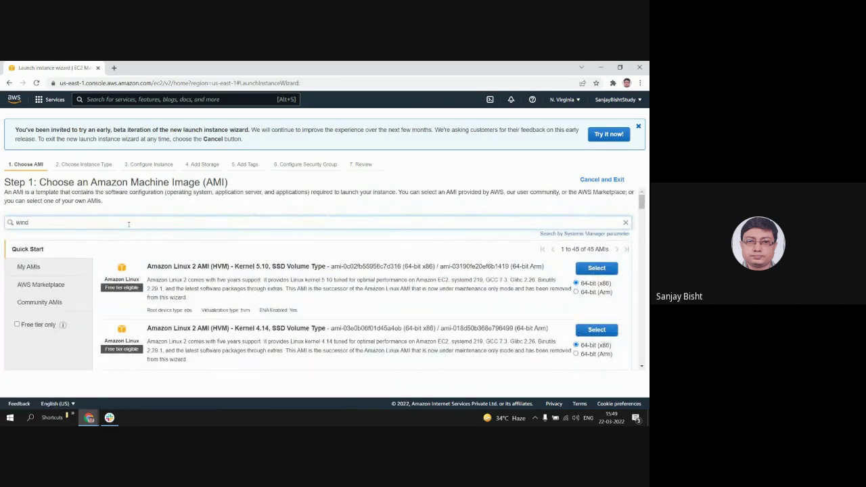
text(os)
key(BackSpace)
text(w)
key(Return)
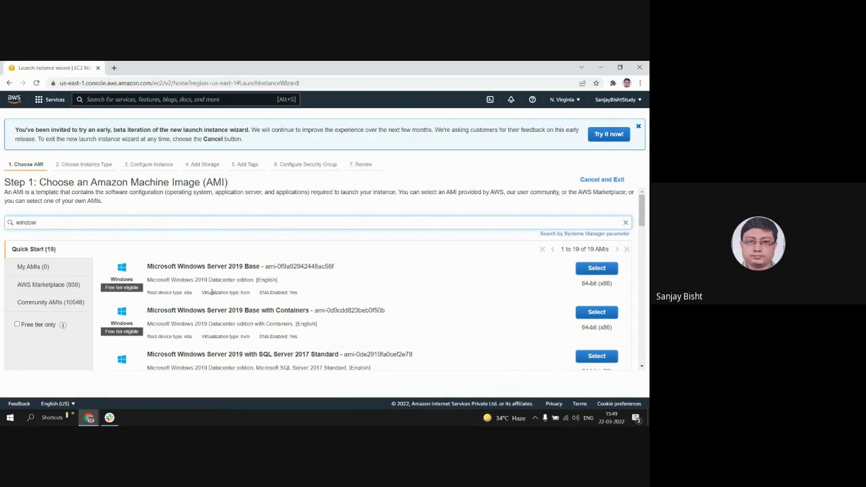
Step: Delete 'window' from the AMI search box
double_click(2, 223)
key(BackSpace)
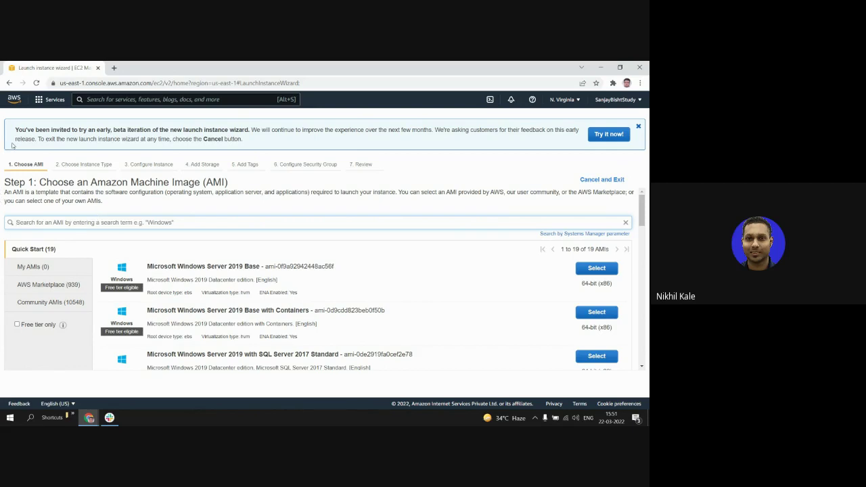
Step: Check the empty S3 buckets page, then return to EC2 Instances and show the region list
click(42, 100)
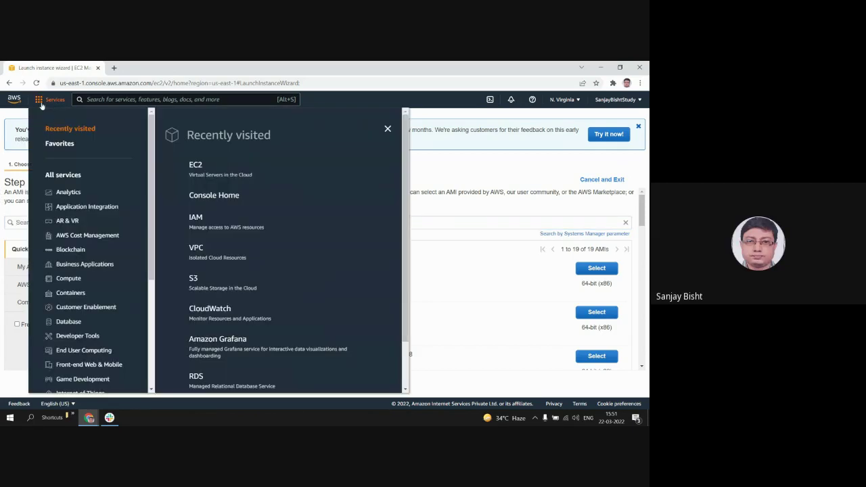
click(196, 285)
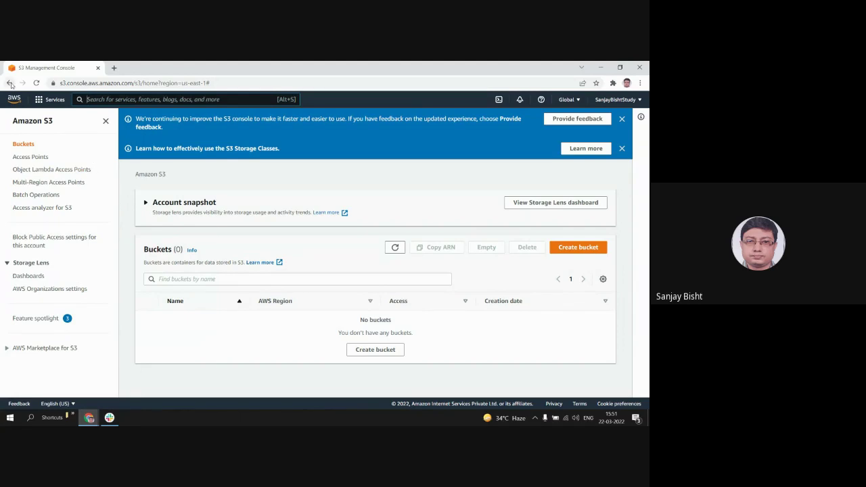
click(44, 103)
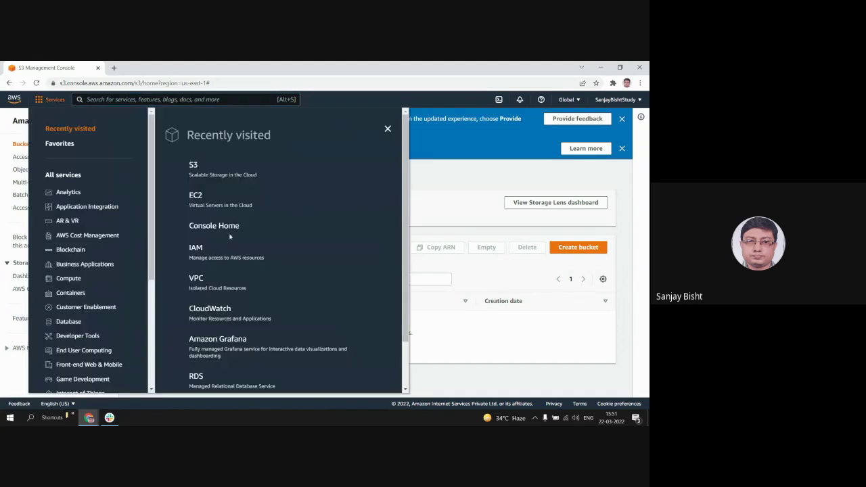
click(195, 198)
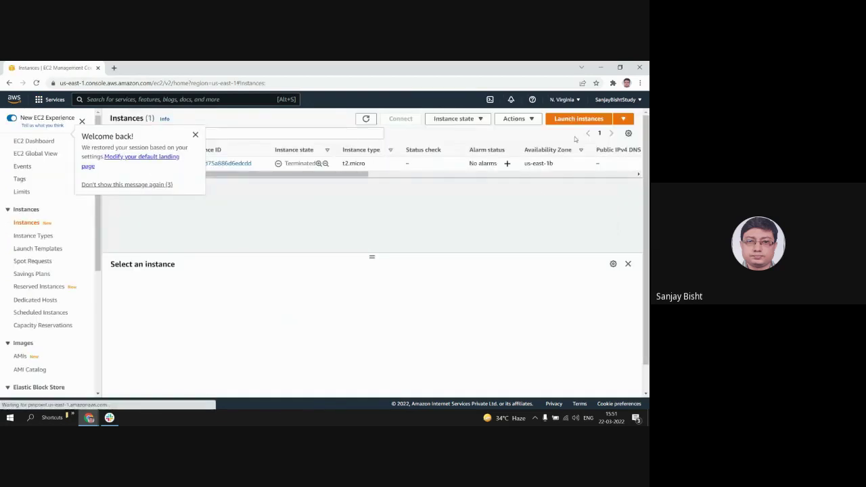
click(564, 99)
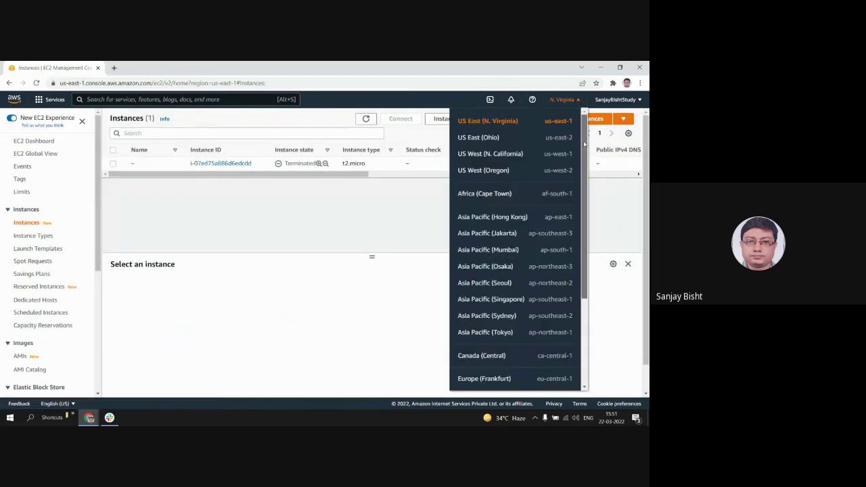
drag(585, 140, 589, 237)
scroll(582, 249, up, 3)
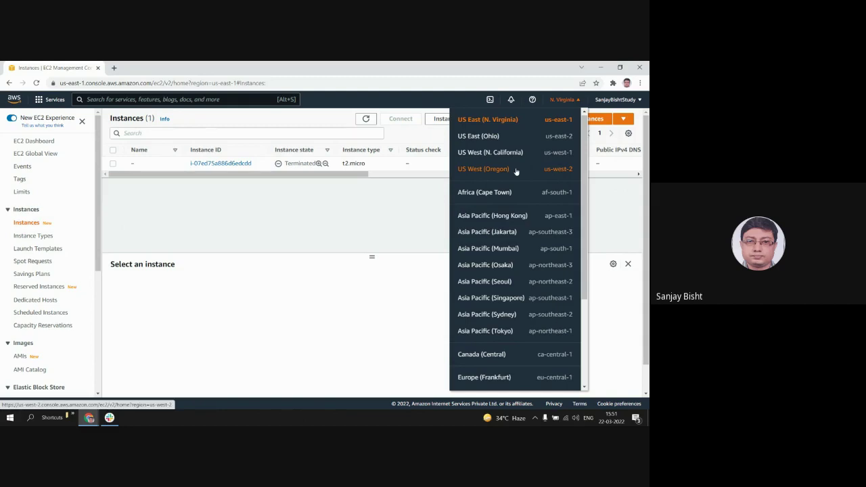
click(483, 120)
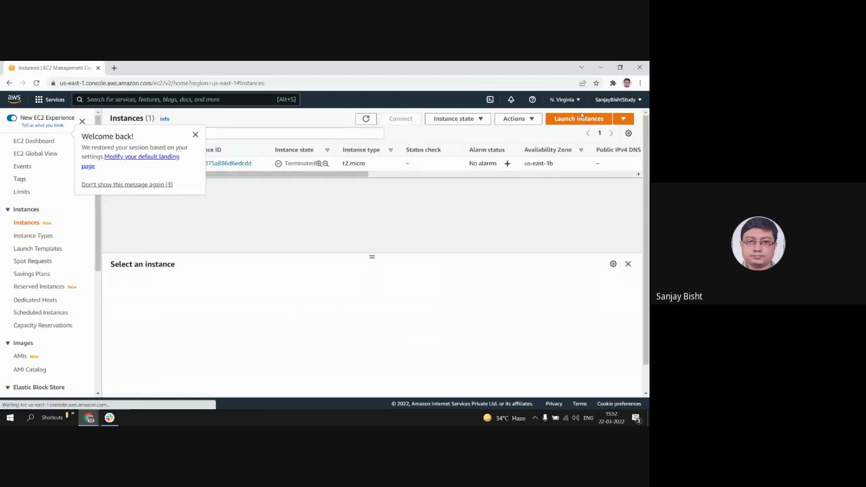
click(585, 118)
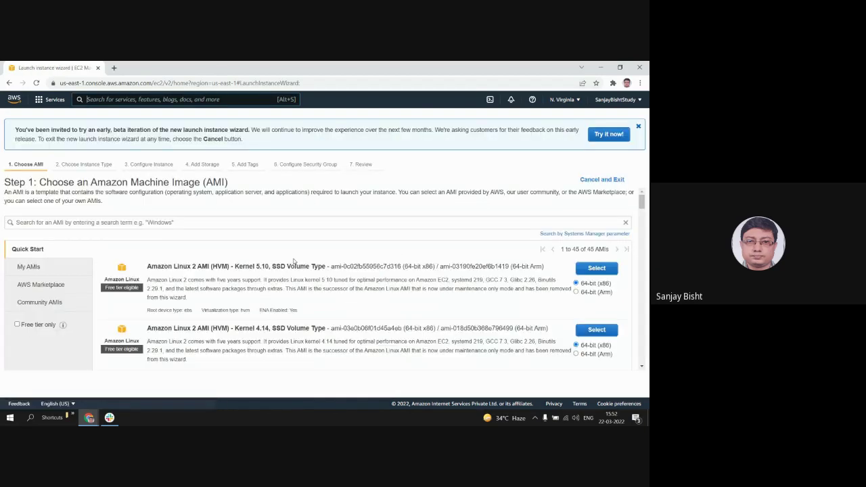
click(9, 83)
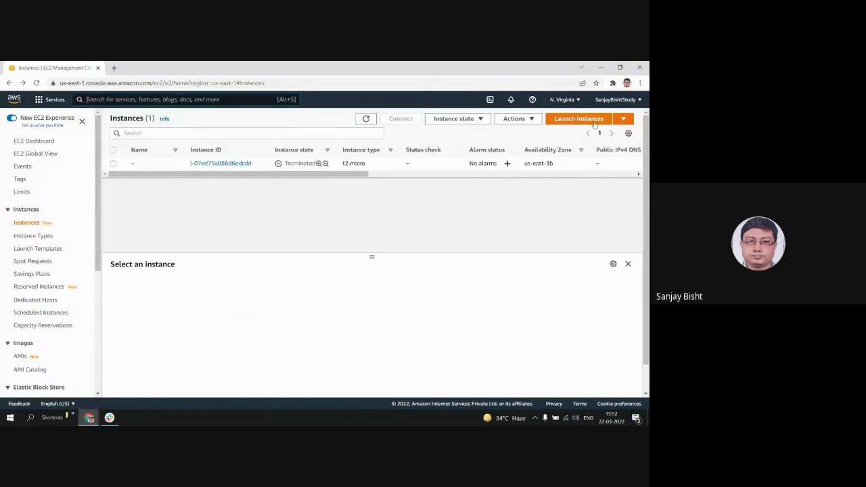
click(577, 101)
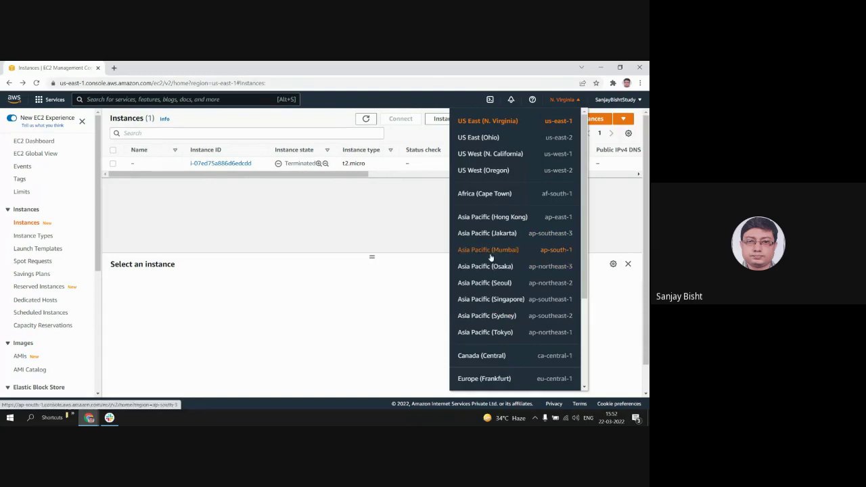
Step: In Asia Pacific (Mumbai), choose the Amazon Linux 2 Kernel 5.10 AMI and review the t2.micro launch
click(490, 255)
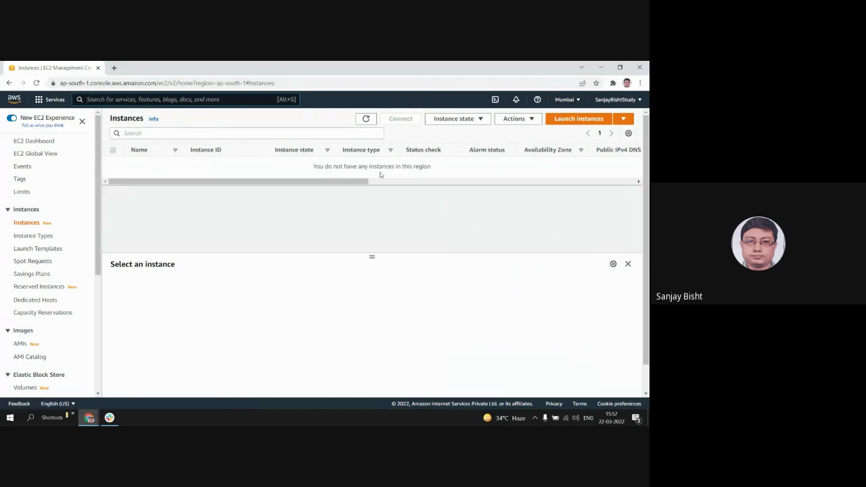
click(579, 120)
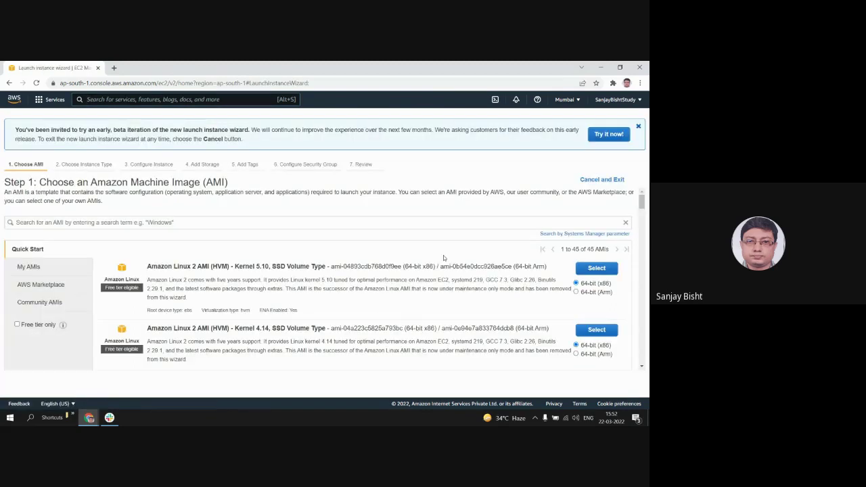
click(594, 270)
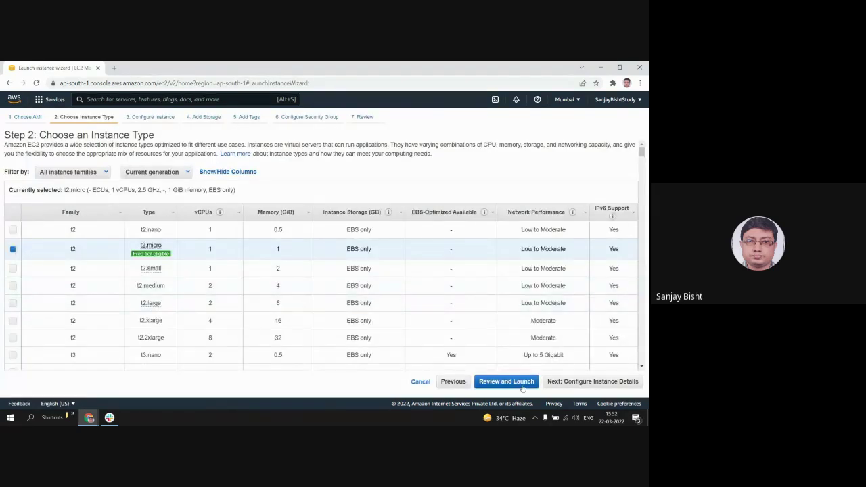
click(521, 384)
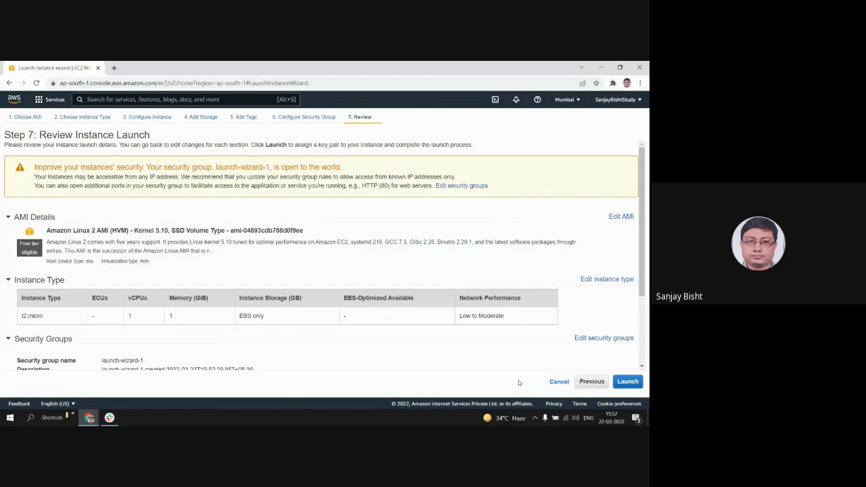
click(628, 383)
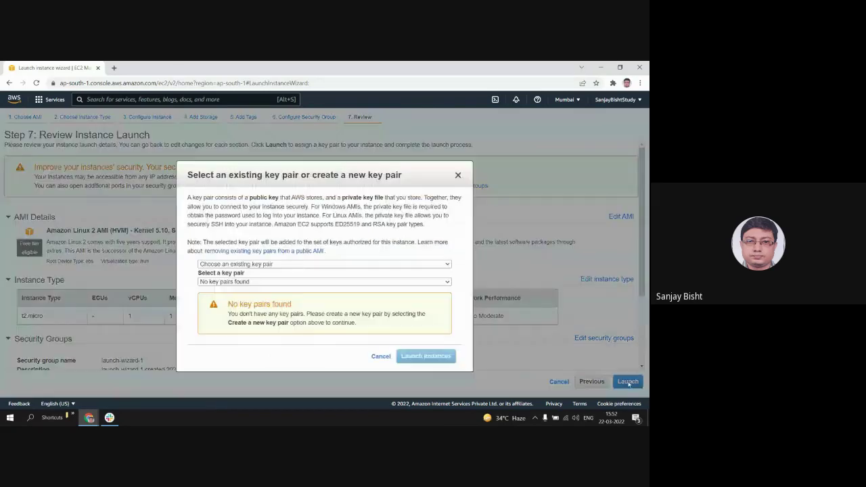
Step: Launch the instance without a key pair, acknowledging the no-key-pair warning
click(275, 285)
click(262, 266)
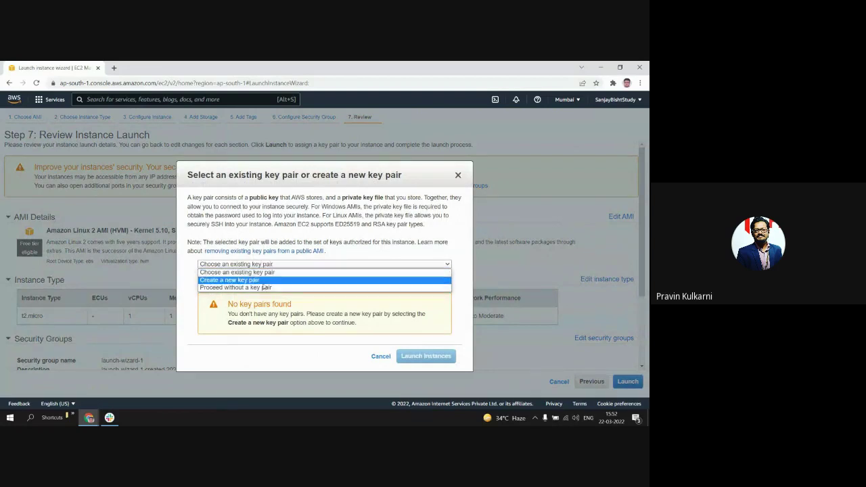
click(264, 288)
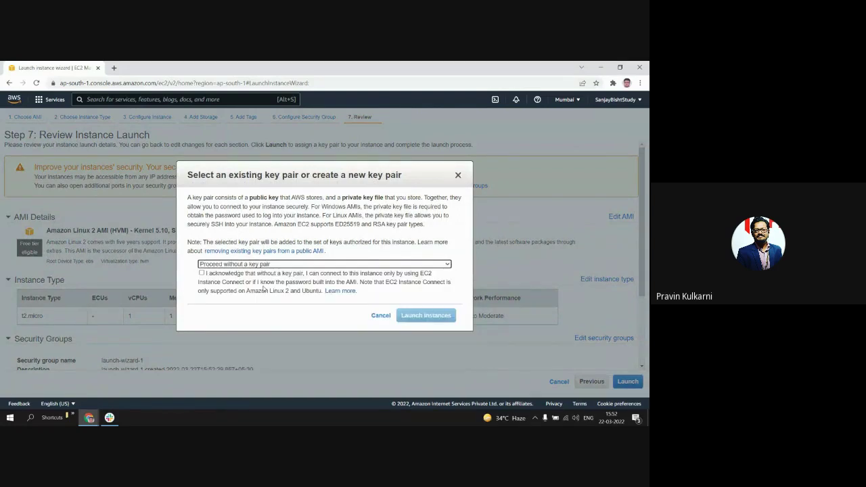
click(201, 273)
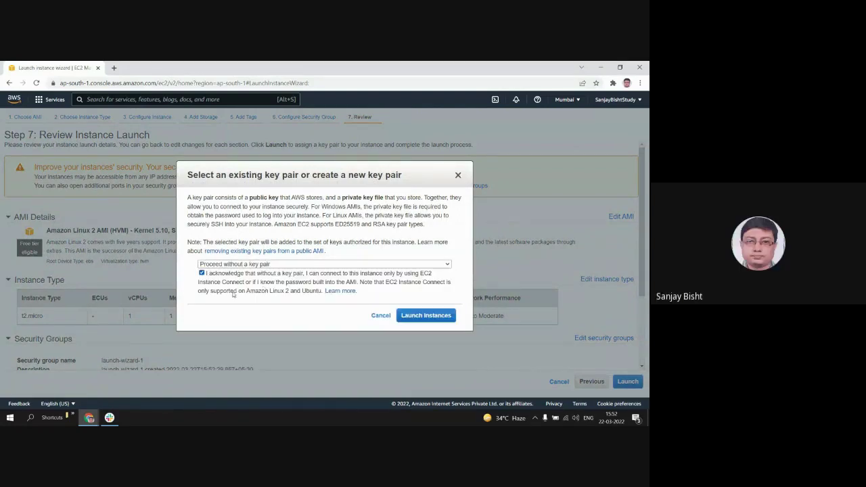
click(430, 318)
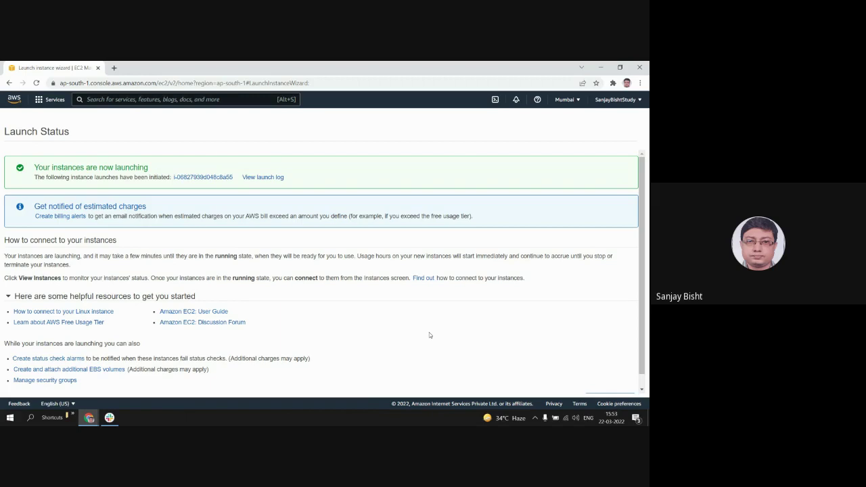
Step: View the newly launched Mumbai instance in the Instances list
scroll(436, 337, down, 1)
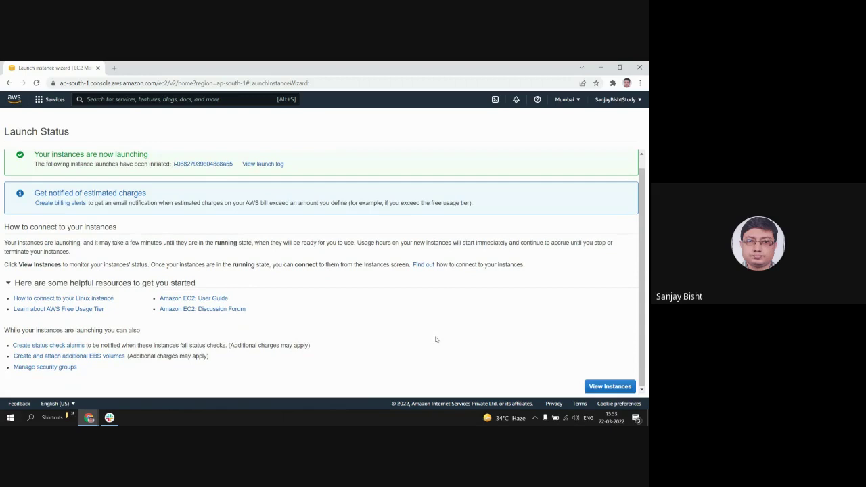
click(609, 386)
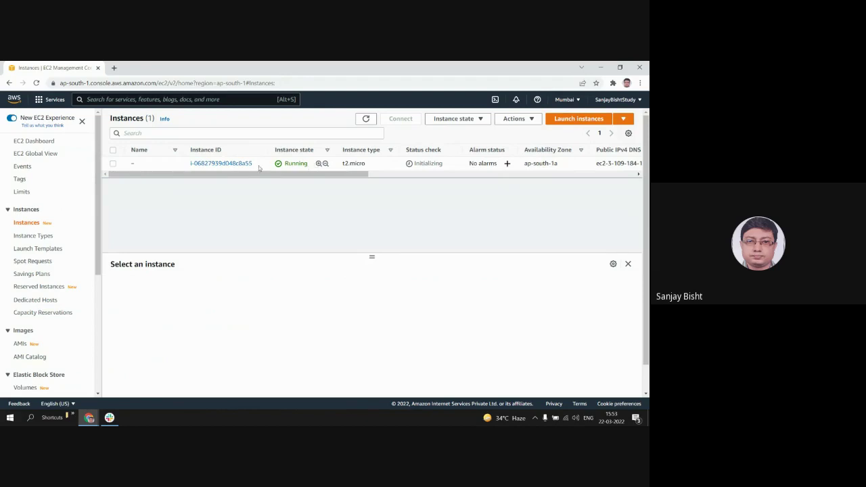
drag(295, 175, 414, 182)
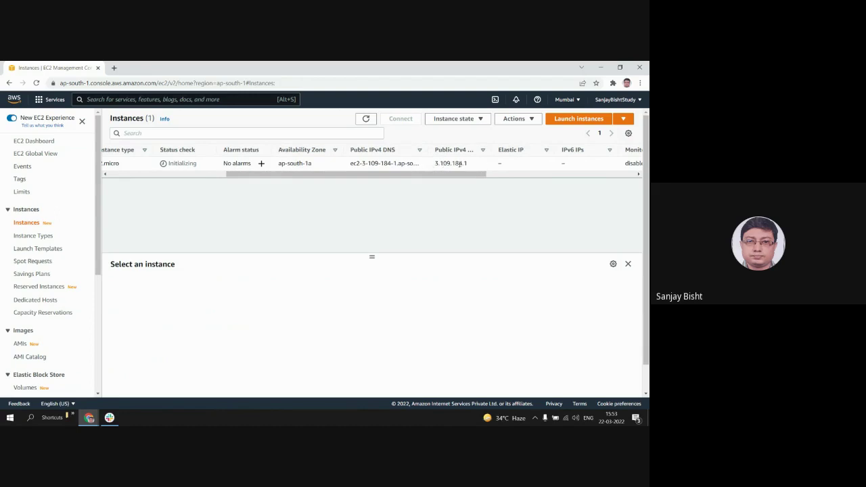
Step: Switch to US East (N. Virginia) and confirm its only t2.micro instance is Terminated
click(576, 101)
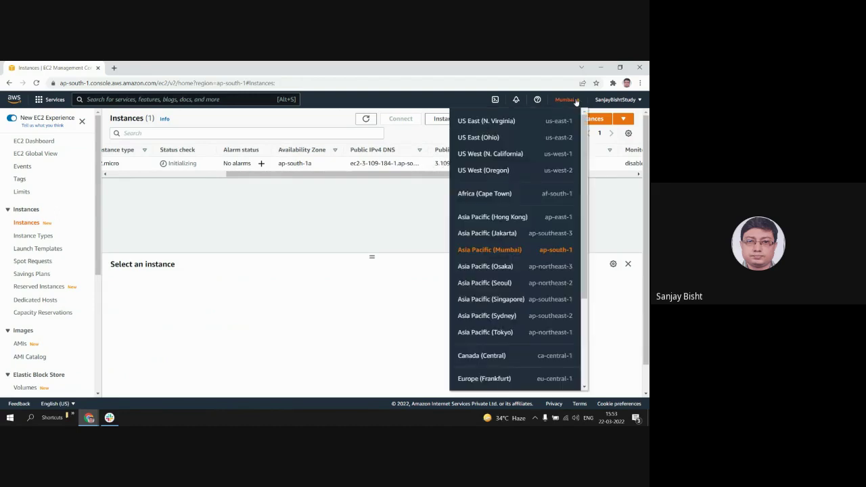
click(495, 122)
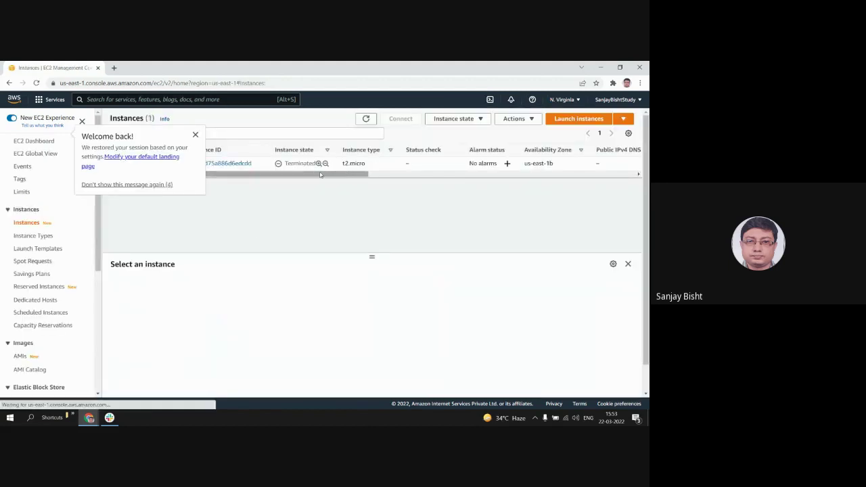
drag(321, 175, 501, 180)
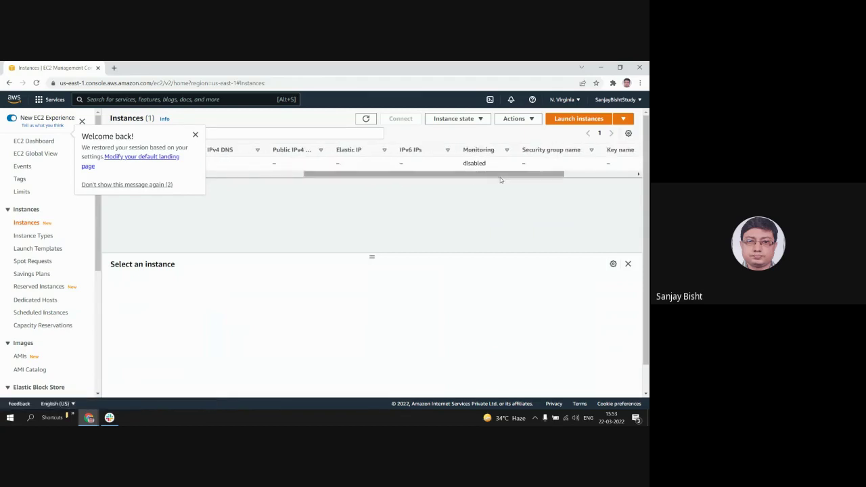
drag(356, 176, 185, 176)
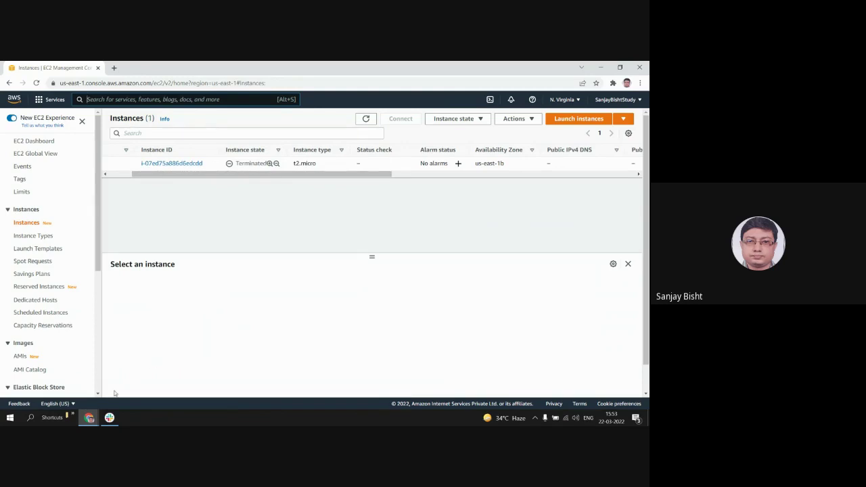
click(89, 417)
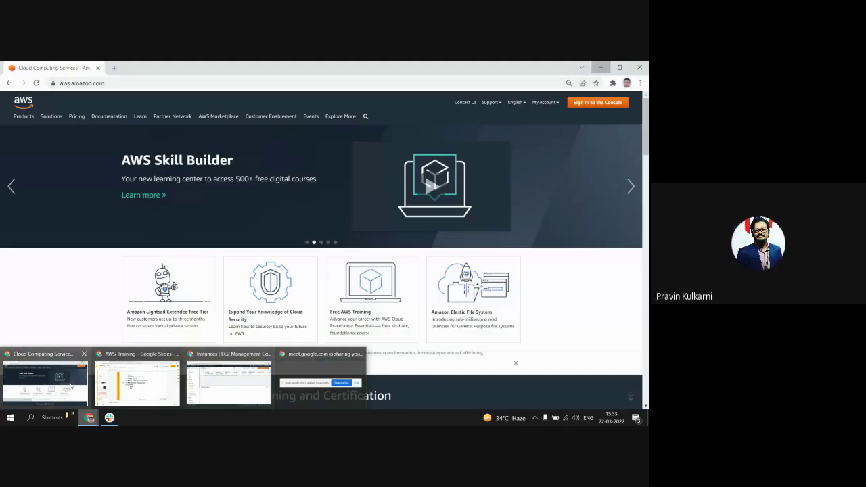
click(57, 63)
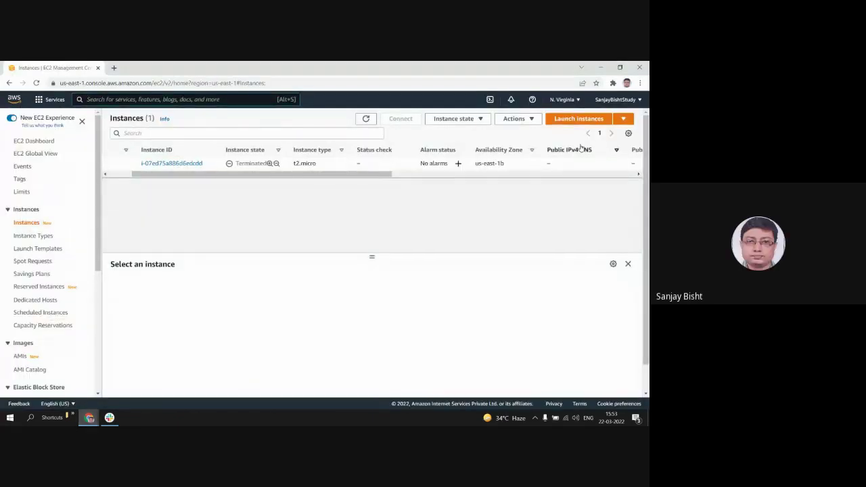
click(575, 100)
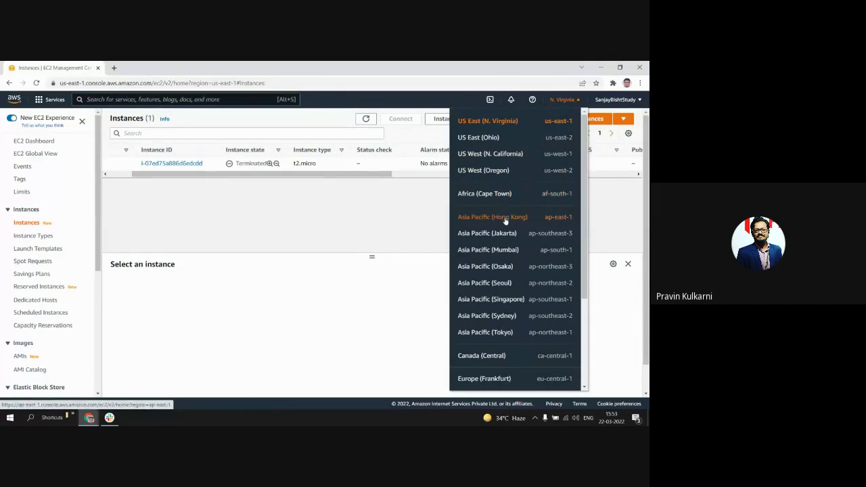
Step: Switch back to Asia Pacific (Mumbai) and view its EC2 Dashboard: 1 running instance, 2 security groups, 1 volume
click(504, 250)
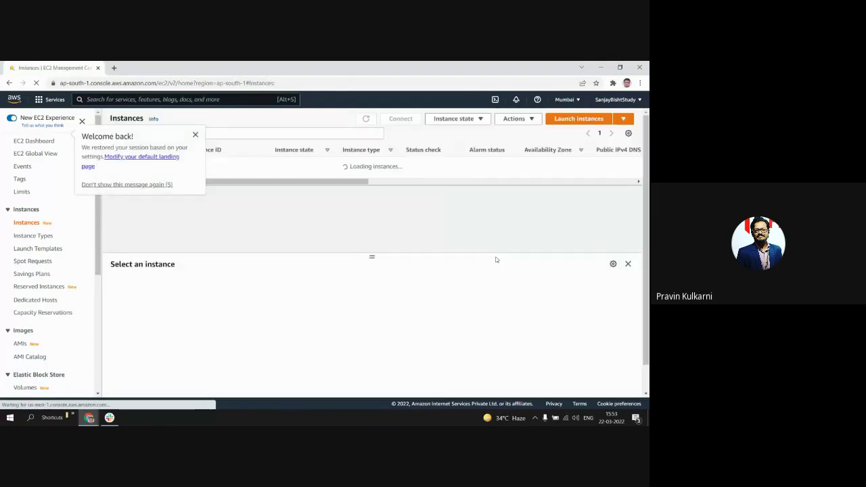
click(196, 135)
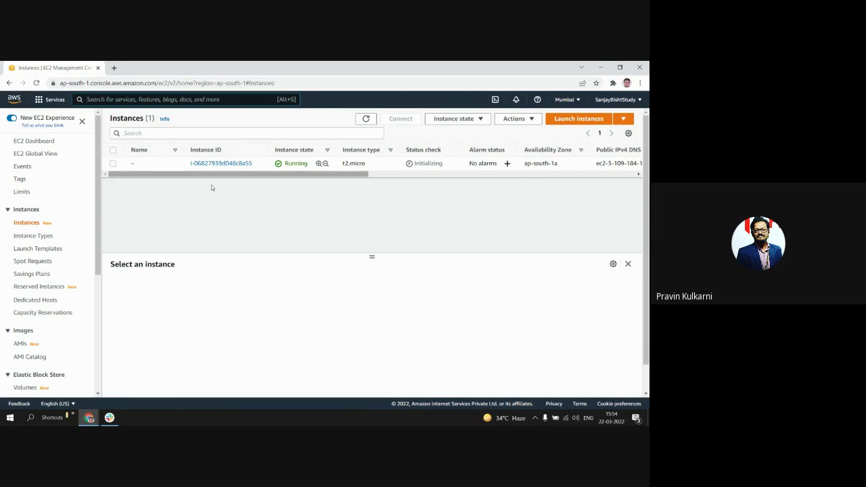
click(33, 142)
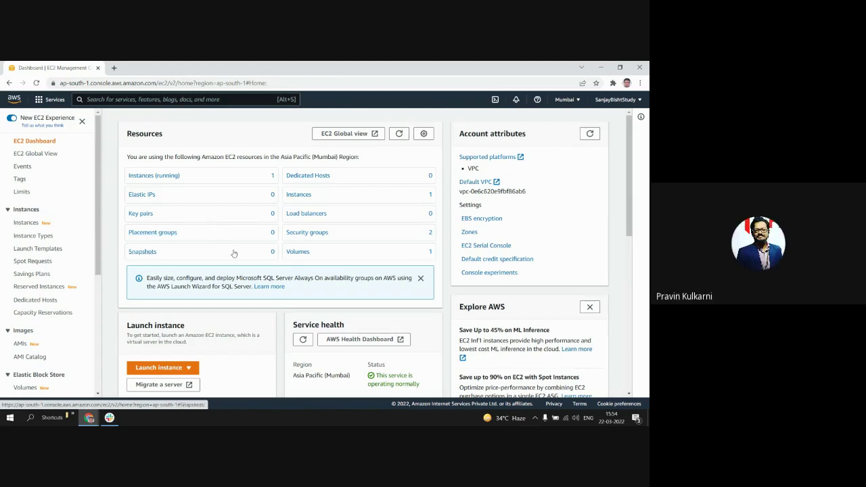
scroll(234, 253, down, 2)
scroll(233, 254, up, 2)
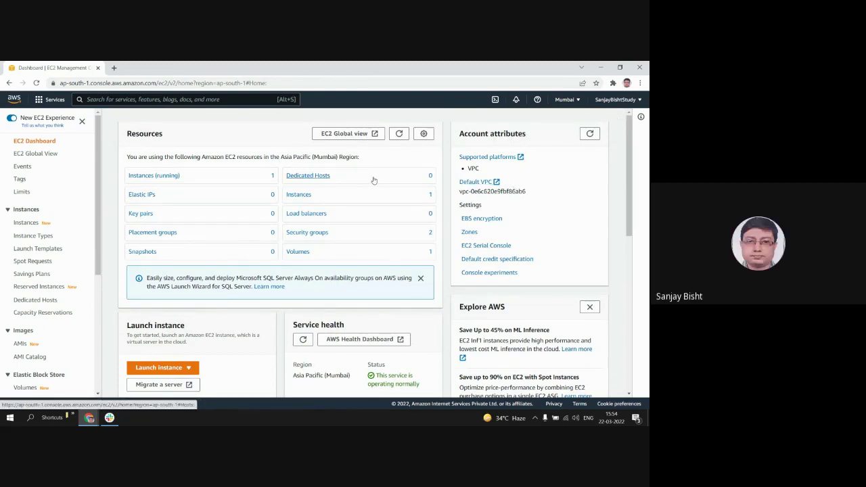
Step: Review EC2 Global View's resource counts per region, showing 2 instances across 2 regions
click(48, 157)
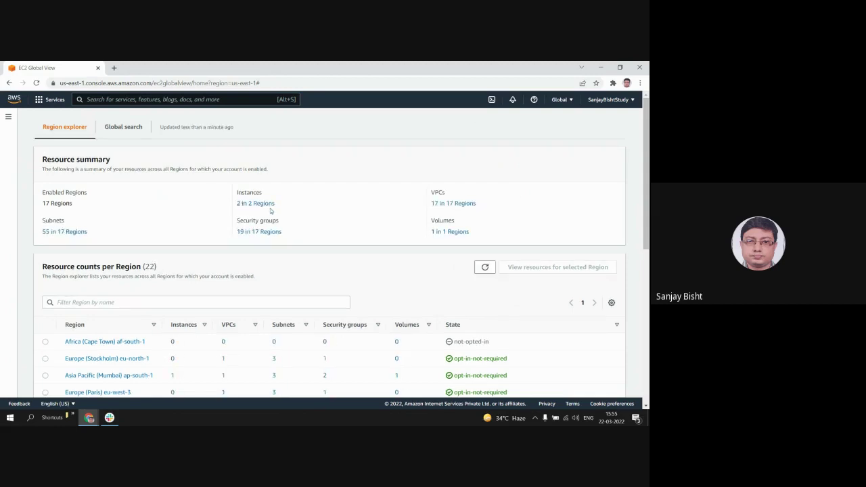
scroll(352, 209, down, 3)
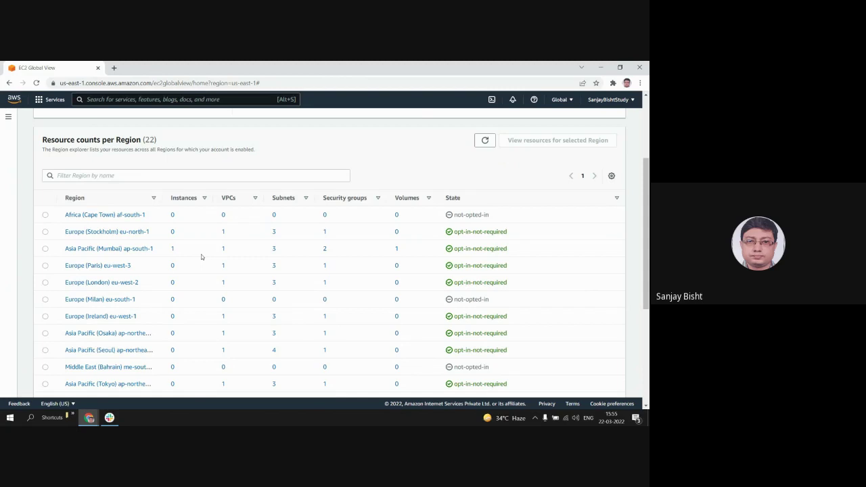
scroll(201, 257, down, 6)
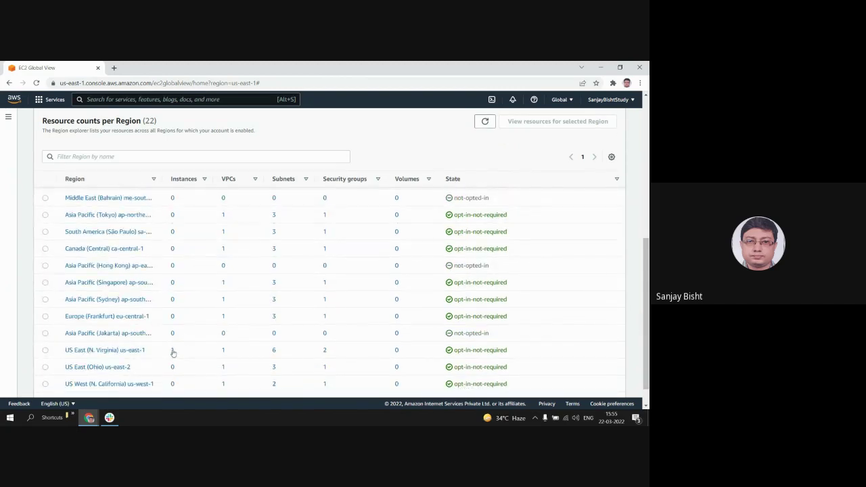
scroll(190, 342, up, 5)
scroll(187, 318, down, 6)
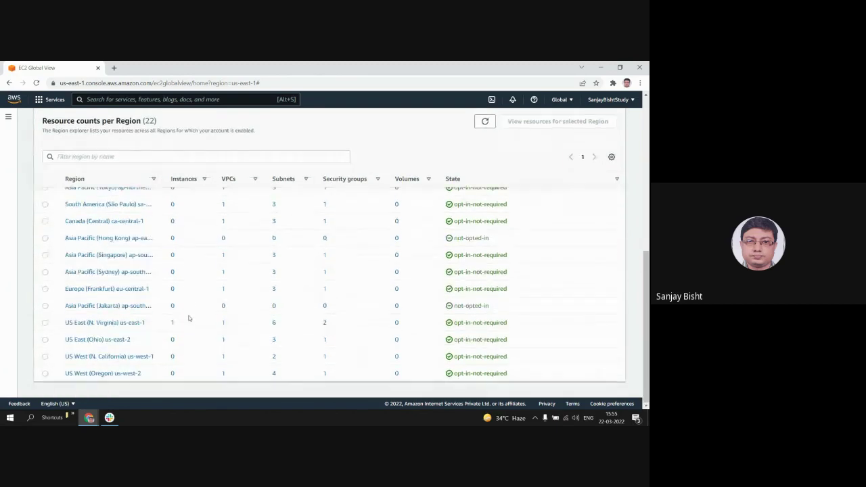
scroll(189, 316, up, 6)
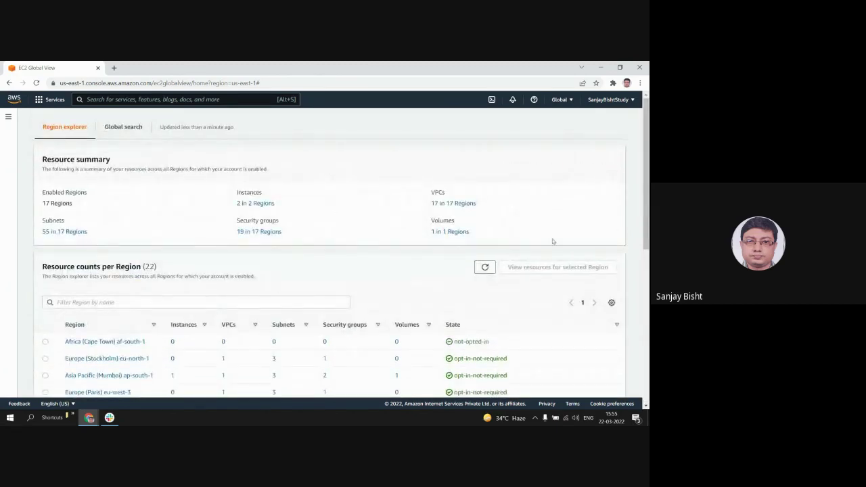
drag(647, 205, 647, 280)
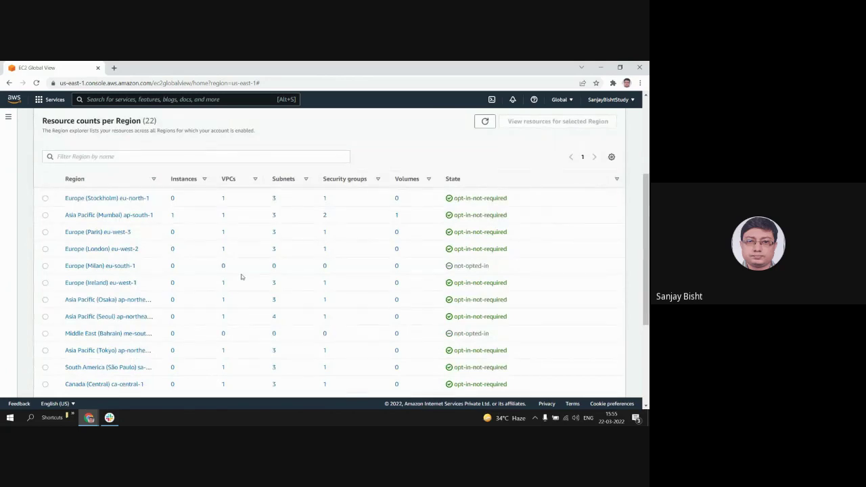
scroll(241, 277, up, 3)
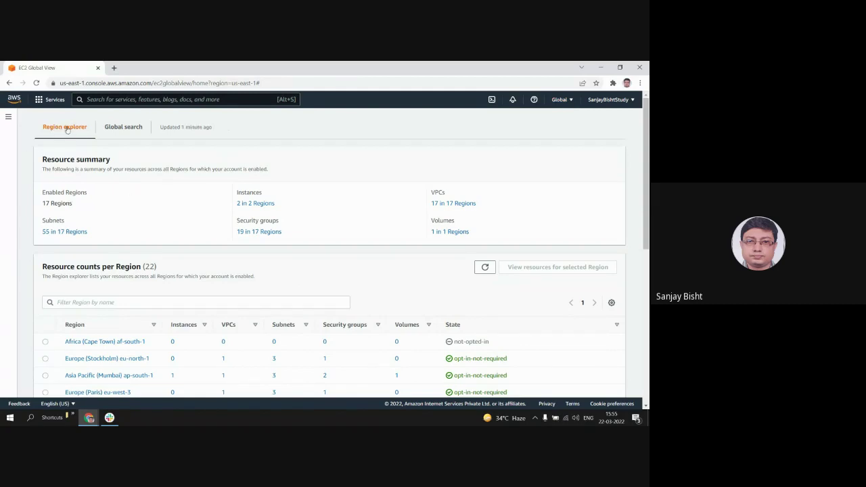
Step: Return to the N. Virginia EC2 Instances list via recently visited services
click(54, 99)
click(215, 174)
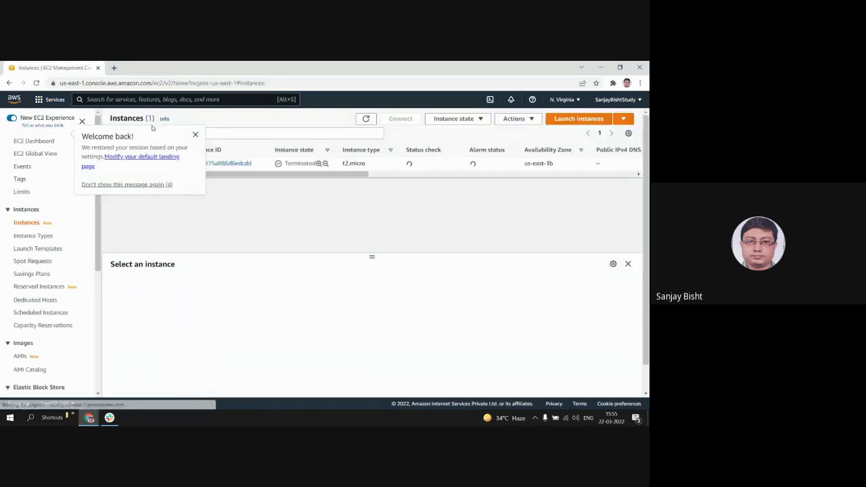
click(195, 134)
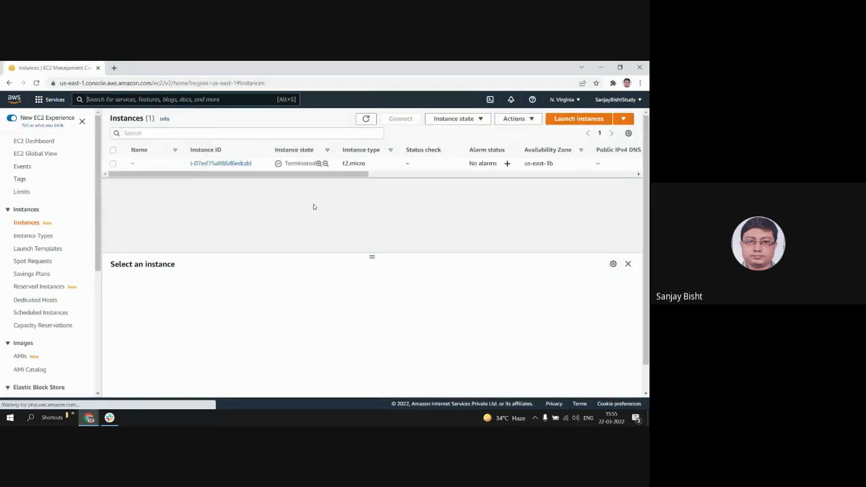
click(563, 100)
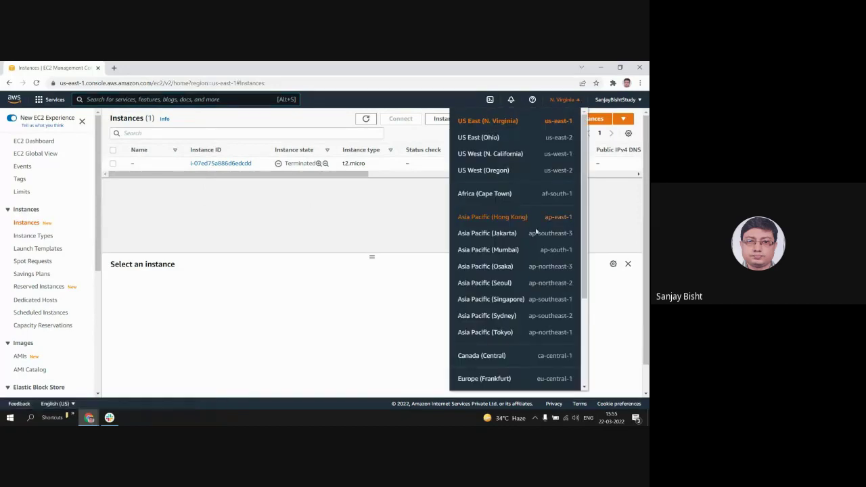
Step: Switch to Mumbai and list only its running instances
click(504, 250)
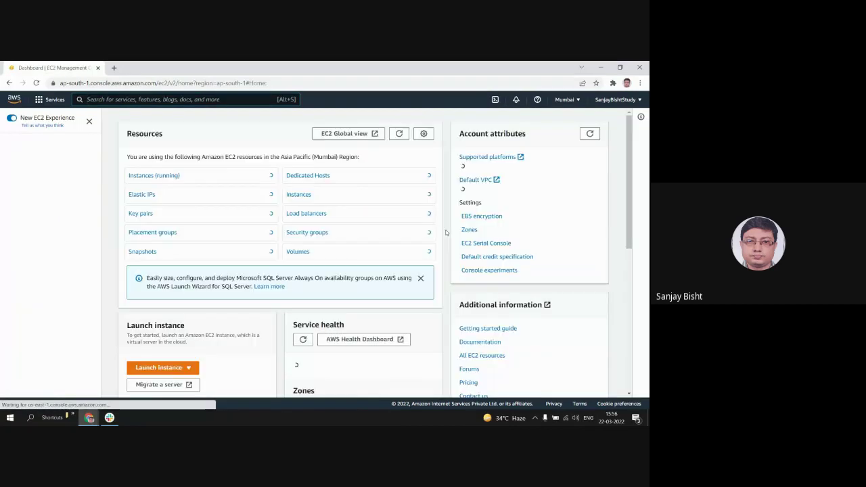
click(161, 178)
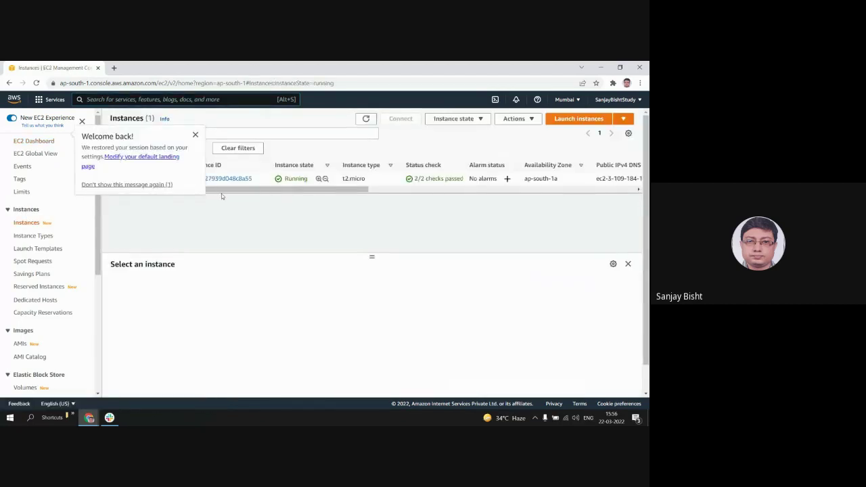
click(221, 197)
click(379, 179)
click(379, 179)
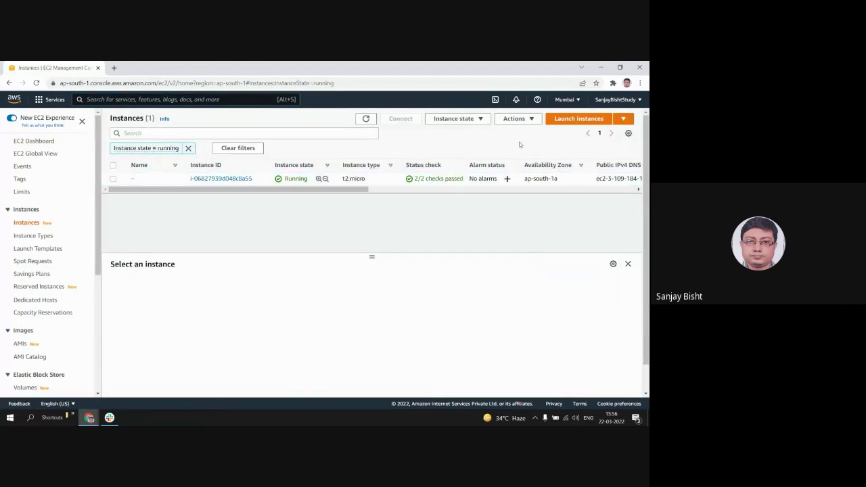
Step: Terminate the Mumbai t2.micro instance and refresh the now-empty running-instances list
click(454, 119)
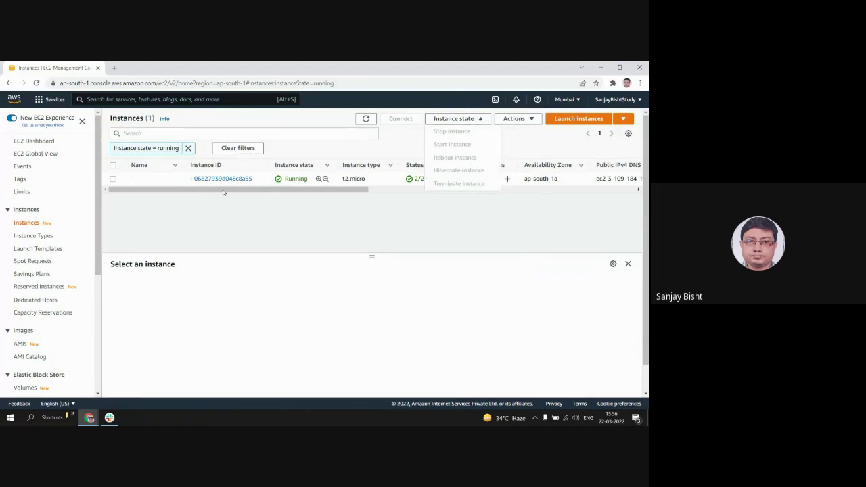
click(113, 178)
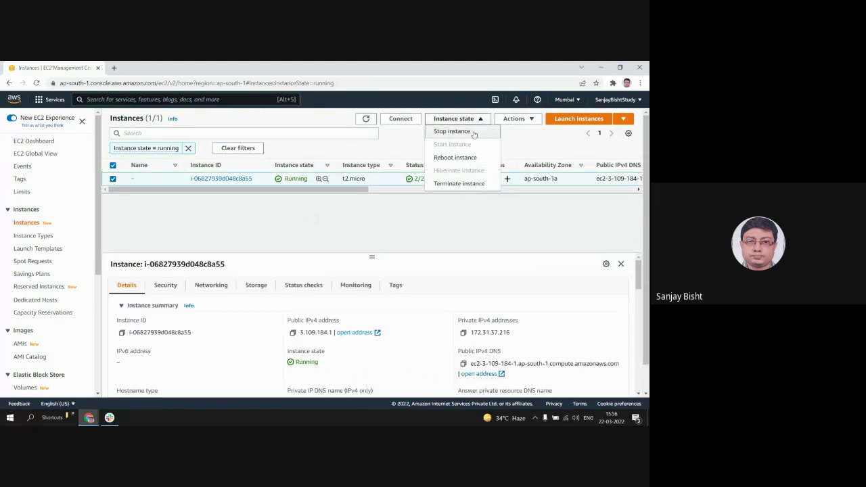
click(466, 183)
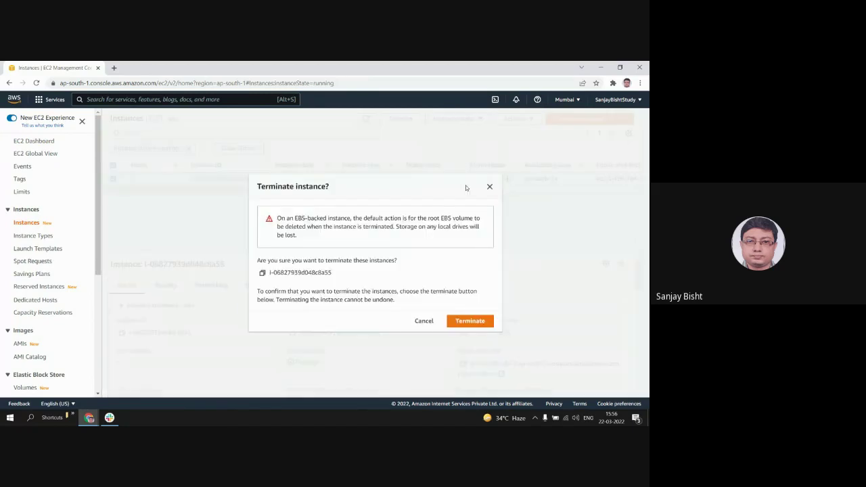
click(469, 322)
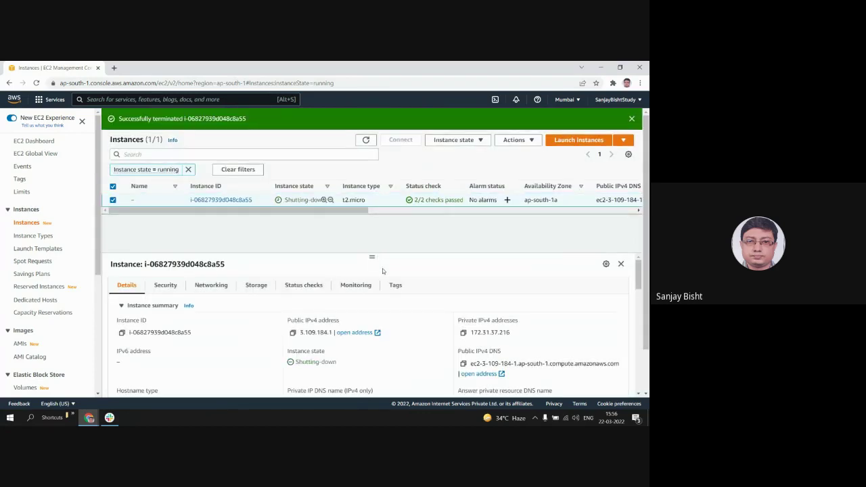
click(366, 140)
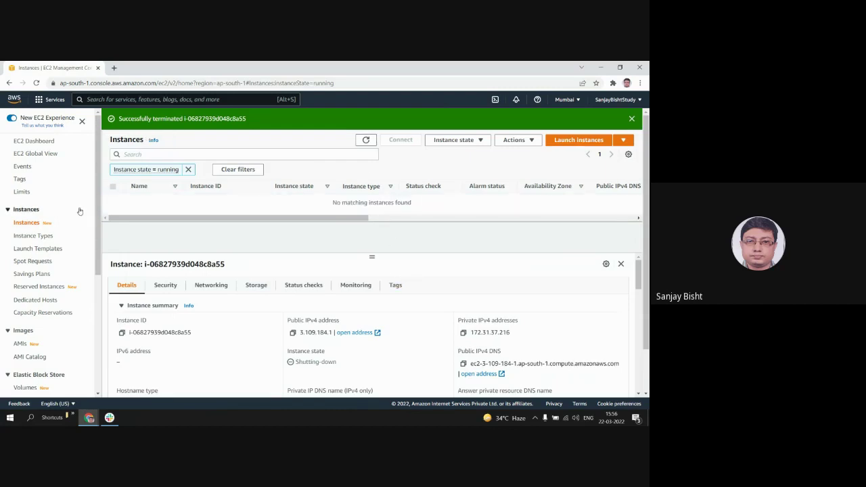
click(39, 99)
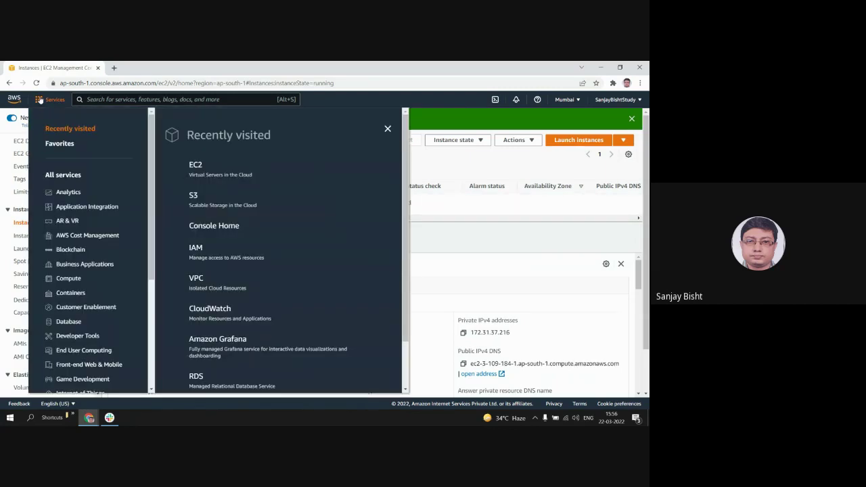
Step: Switch to S3 from Recently visited and dismiss the feedback and cost optimisation banners
click(194, 198)
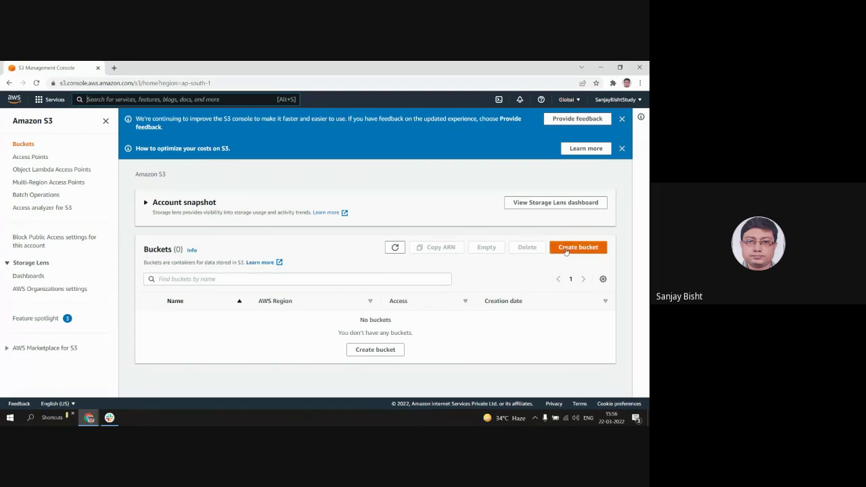
click(622, 119)
click(622, 119)
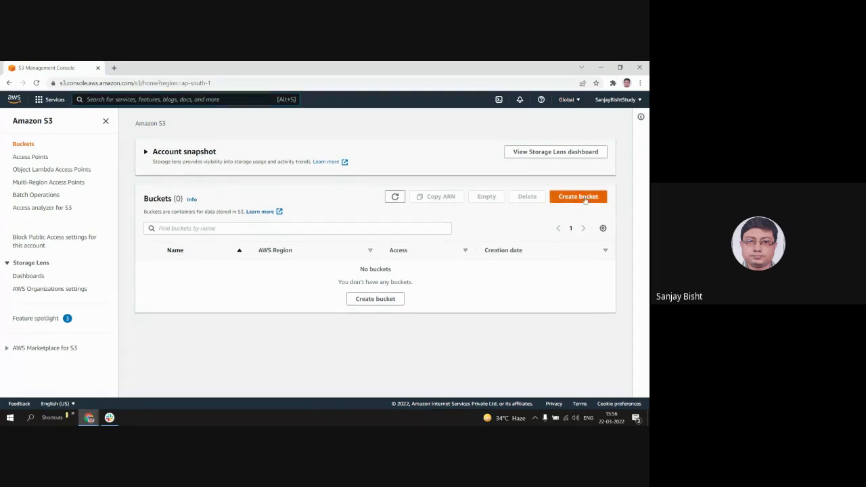
Step: Start a new bucket named 'test' and try submitting it with default settings
click(580, 197)
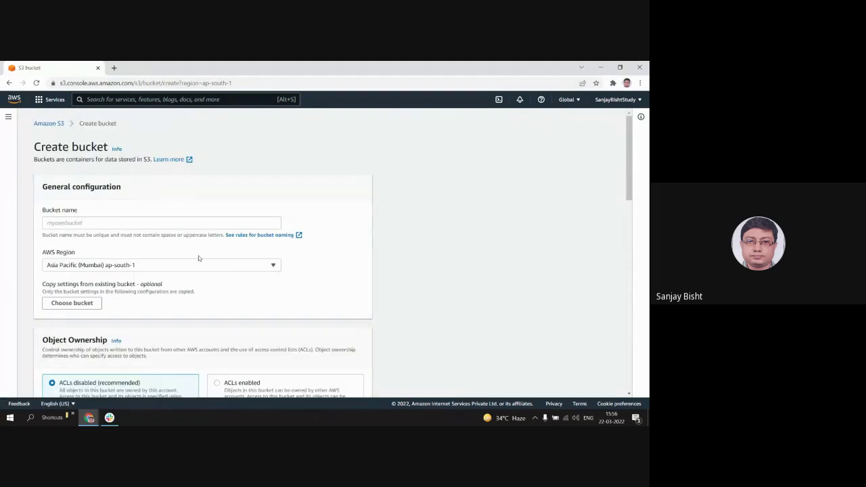
click(147, 223)
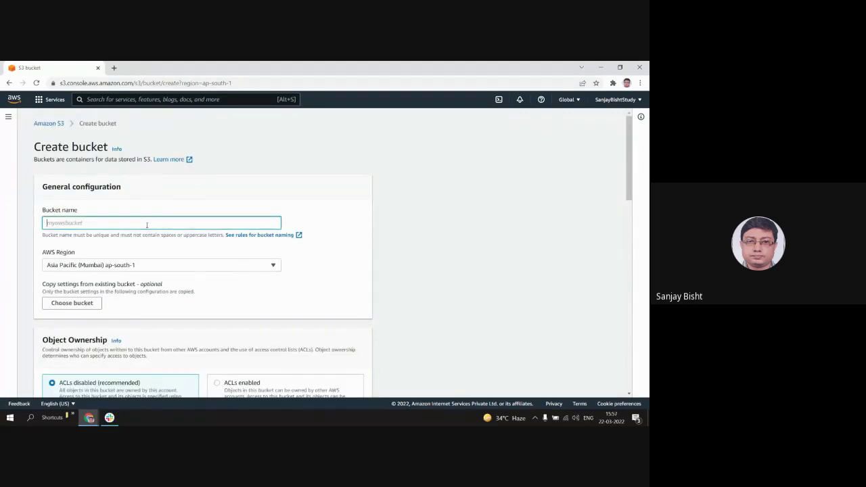
text(test)
scroll(149, 309, down, 4)
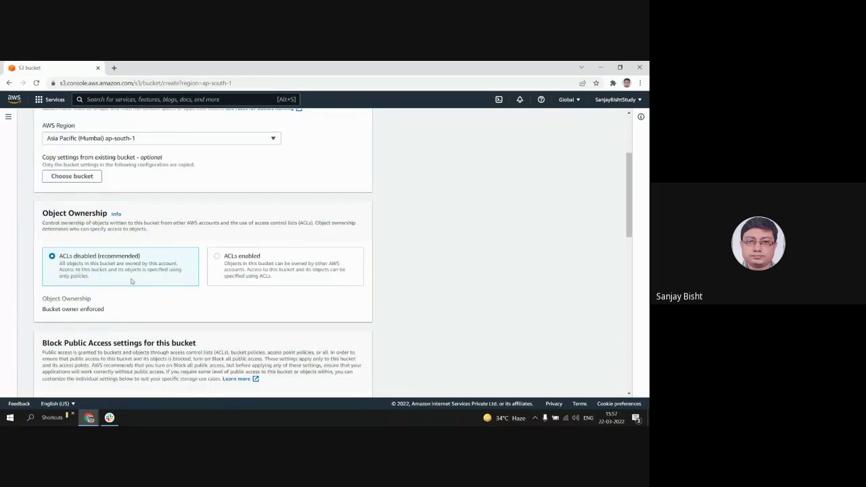
scroll(115, 309, down, 14)
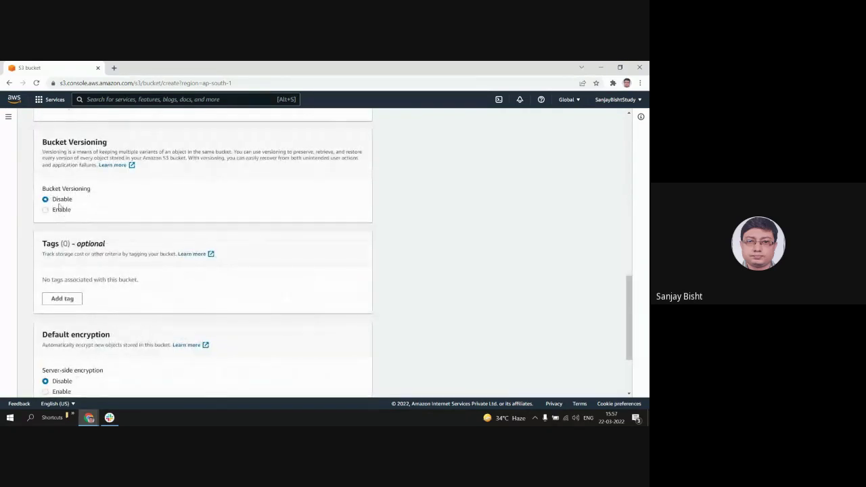
scroll(96, 264, down, 1)
scroll(96, 264, down, 2)
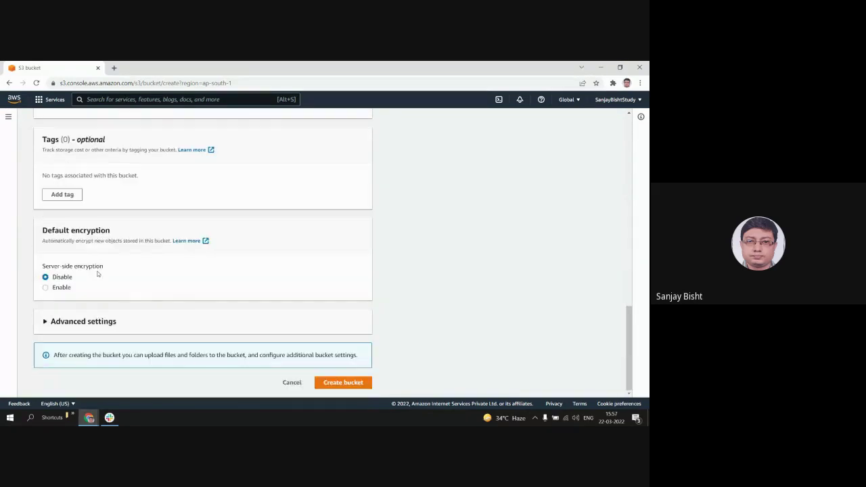
click(345, 383)
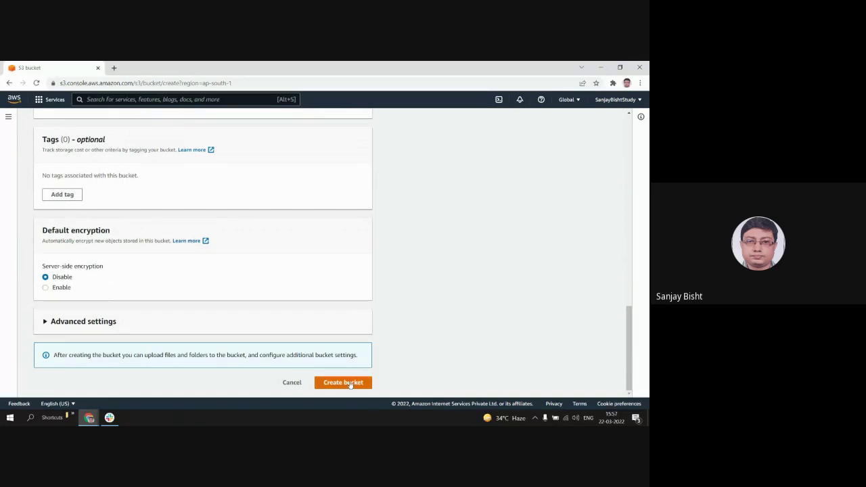
Step: Correct the bucket name to test20220322 and create it in Mumbai with defaults
scroll(377, 348, up, 1)
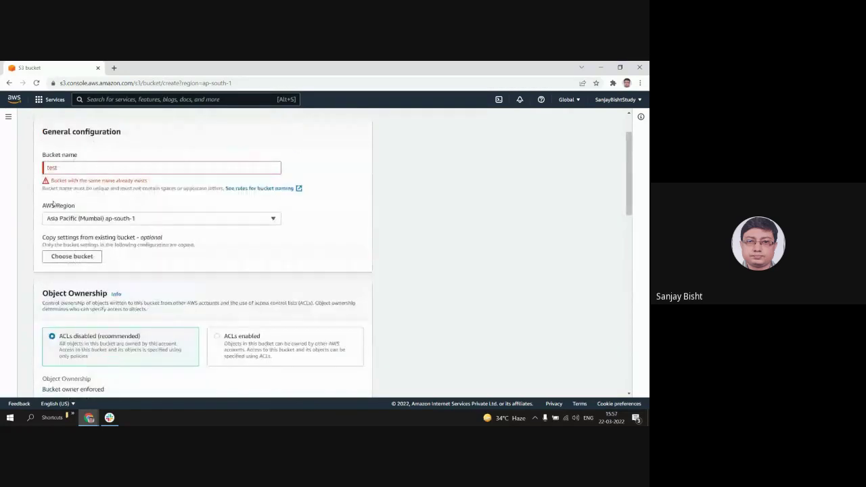
click(79, 170)
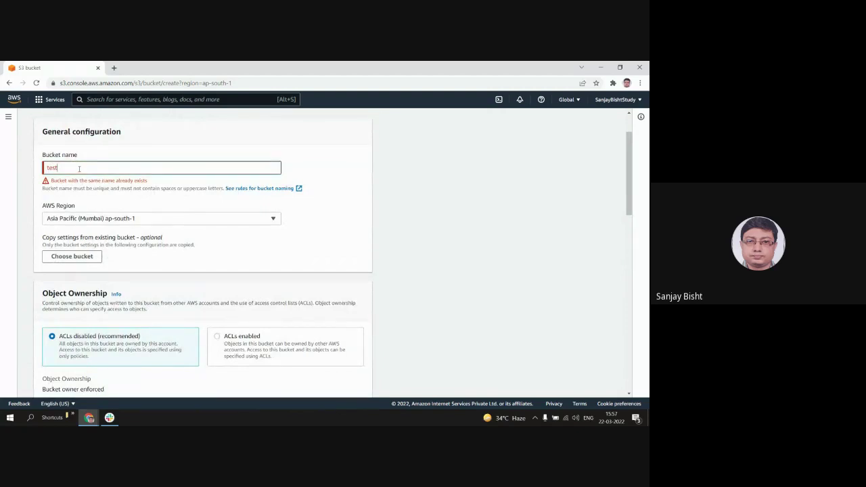
text(20220)
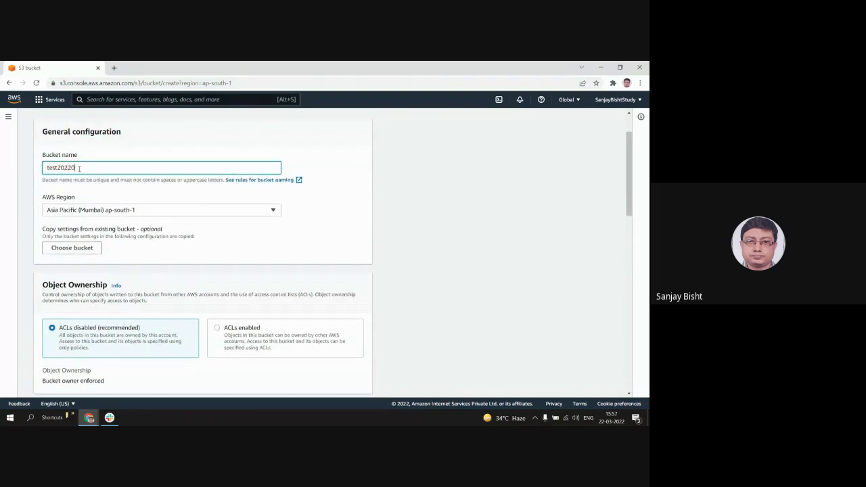
text(311)
key(BackSpace)
key(BackSpace)
text(22)
scroll(175, 202, down, 1)
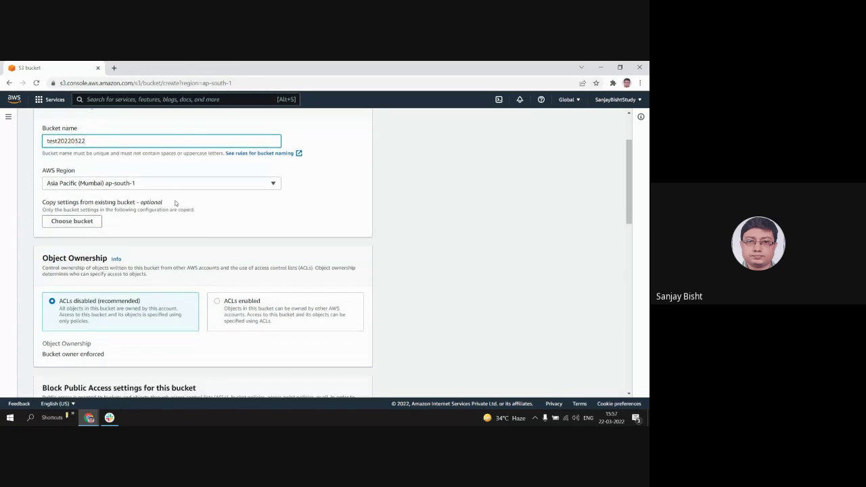
scroll(175, 202, down, 10)
click(340, 382)
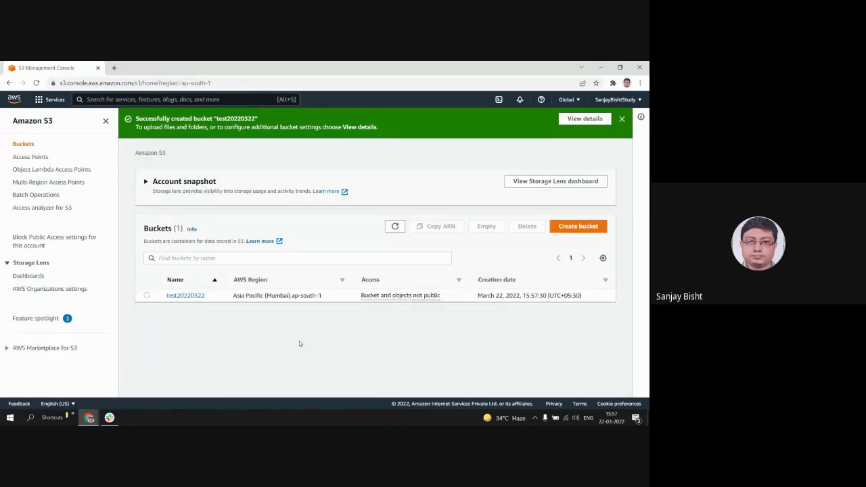
Step: Open the test20220322 bucket and review its Permissions and Properties tabs
click(183, 296)
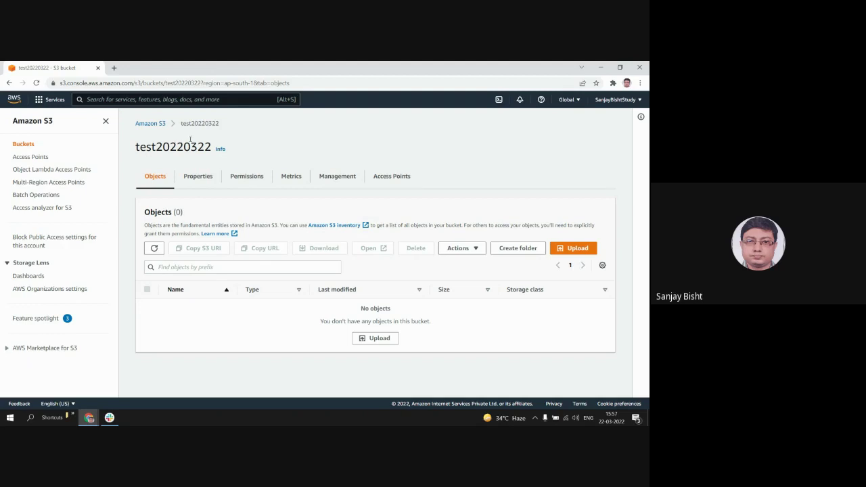
click(245, 177)
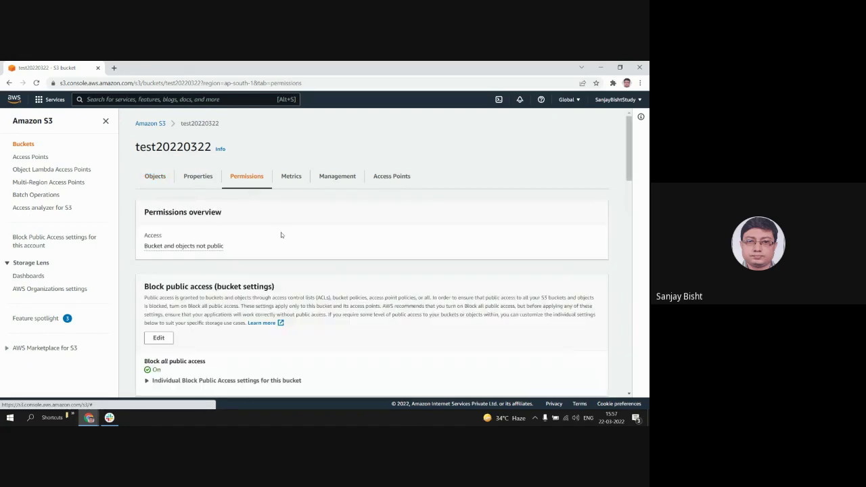
scroll(322, 252, down, 3)
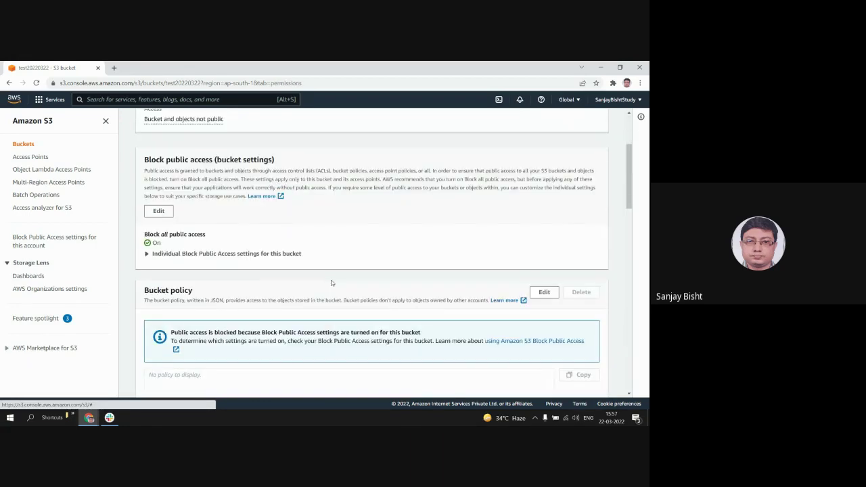
scroll(305, 306, up, 4)
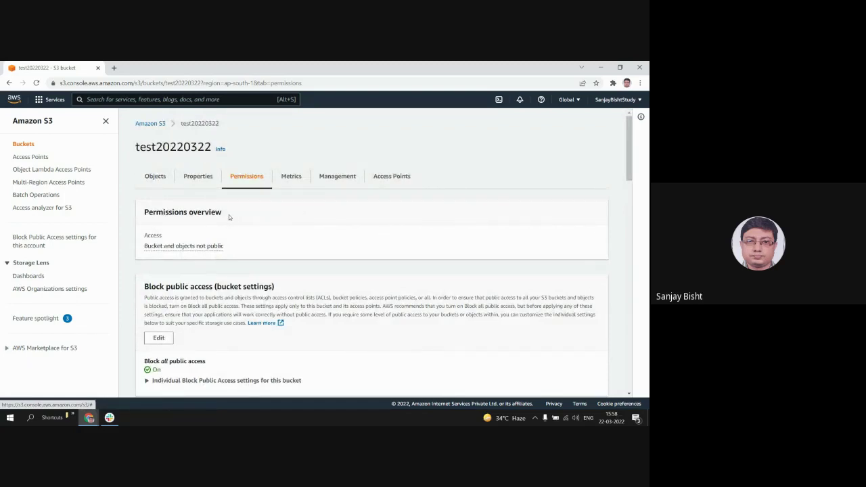
click(195, 176)
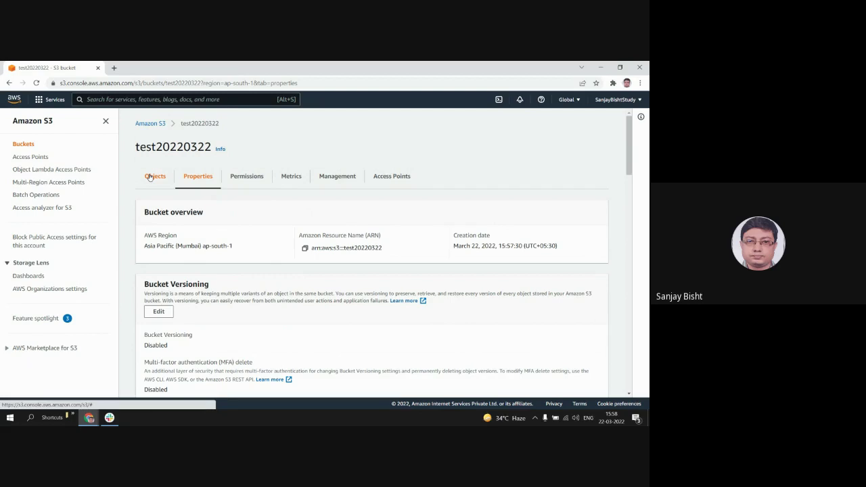
Step: Return to the bucket list via the Amazon S3 breadcrumb and reopen test20220322's empty objects list
click(150, 177)
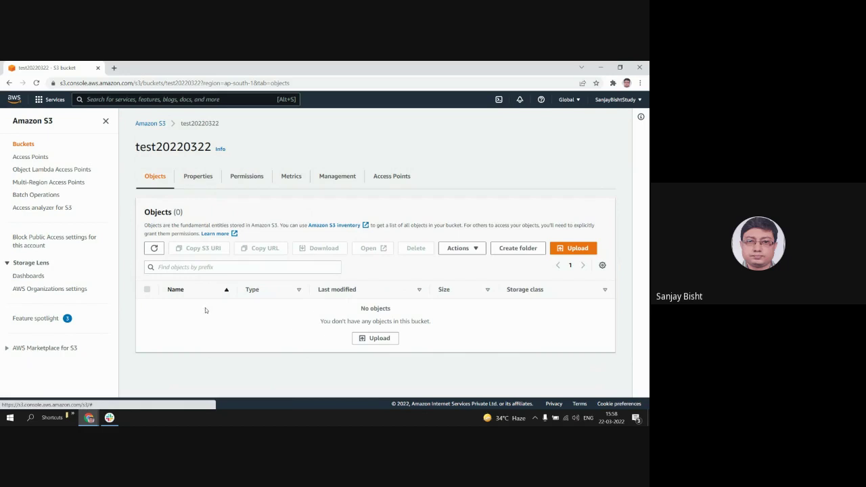
click(150, 124)
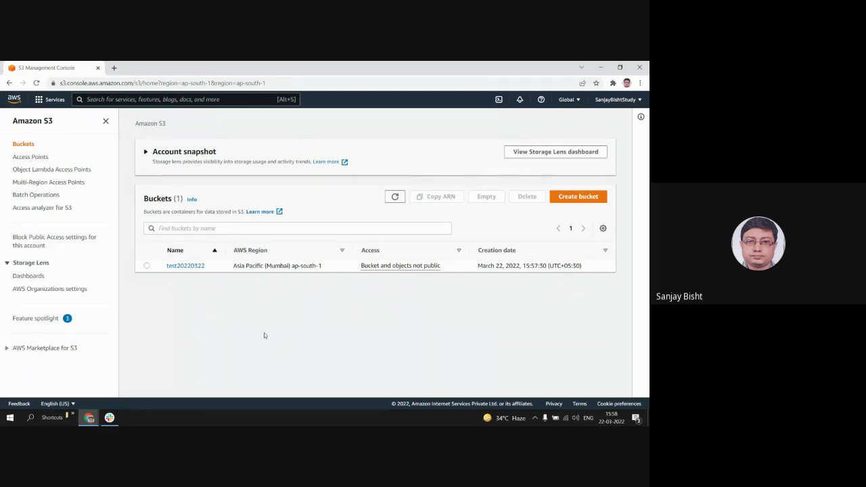
click(187, 266)
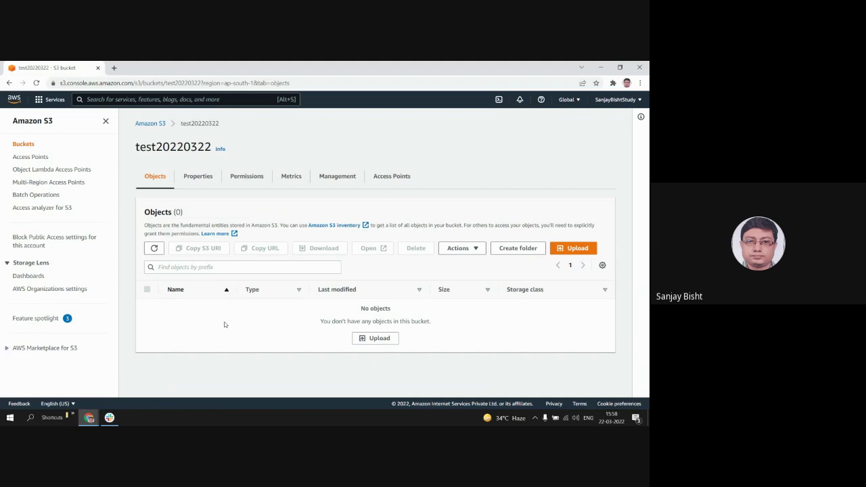
click(89, 418)
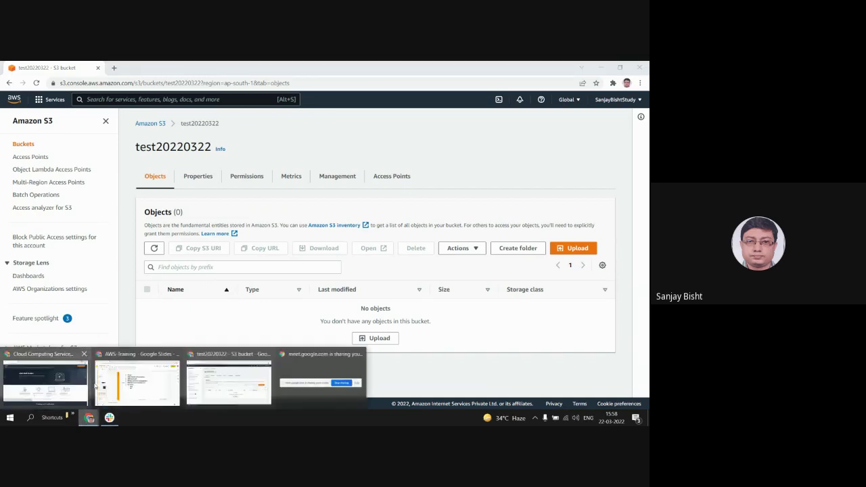
Step: Present the AWS-Training deck full screen and advance from the agenda to the AWS Services slide
click(112, 382)
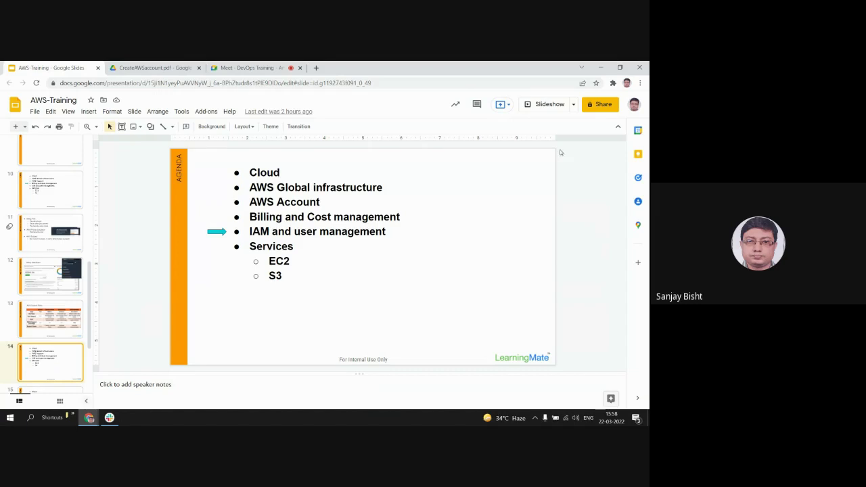
click(542, 106)
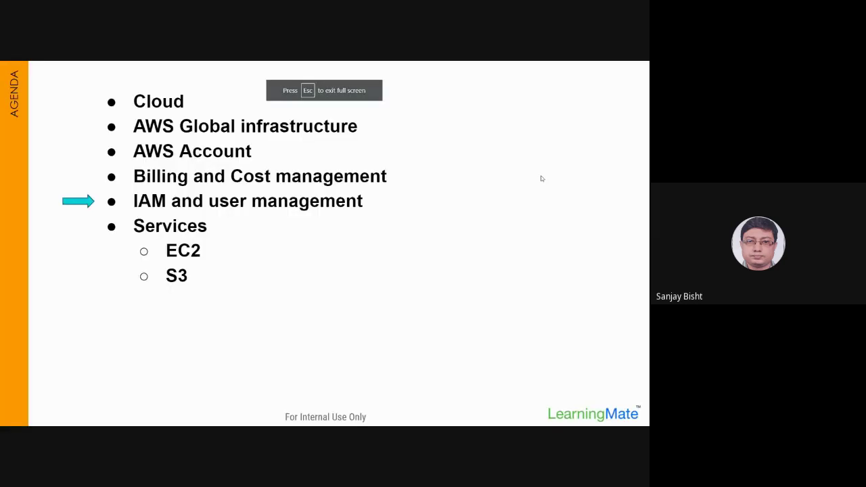
key(Right)
key(Right)
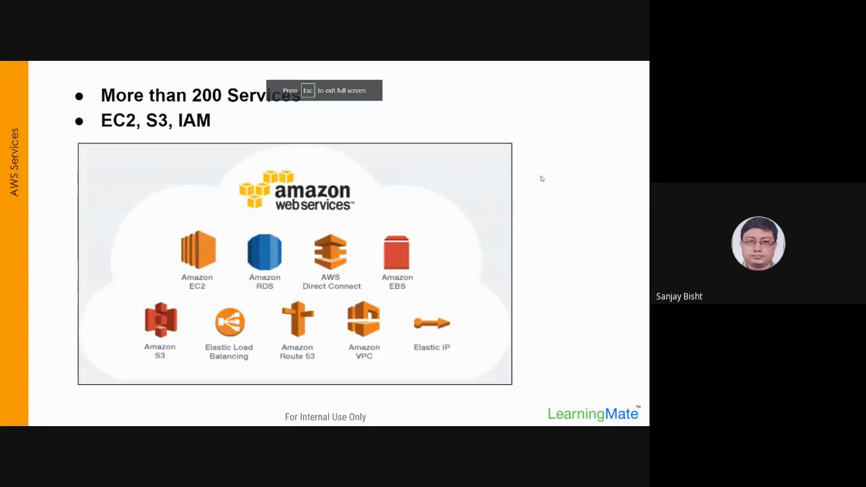
key(Right)
key(Left)
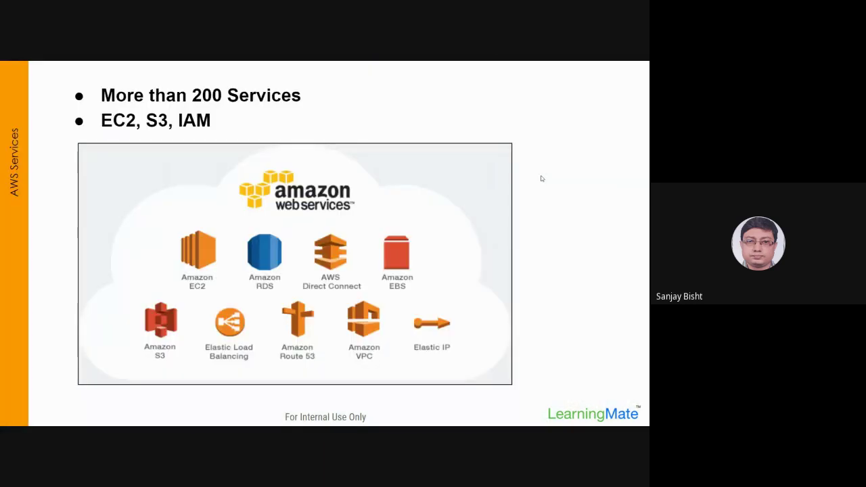